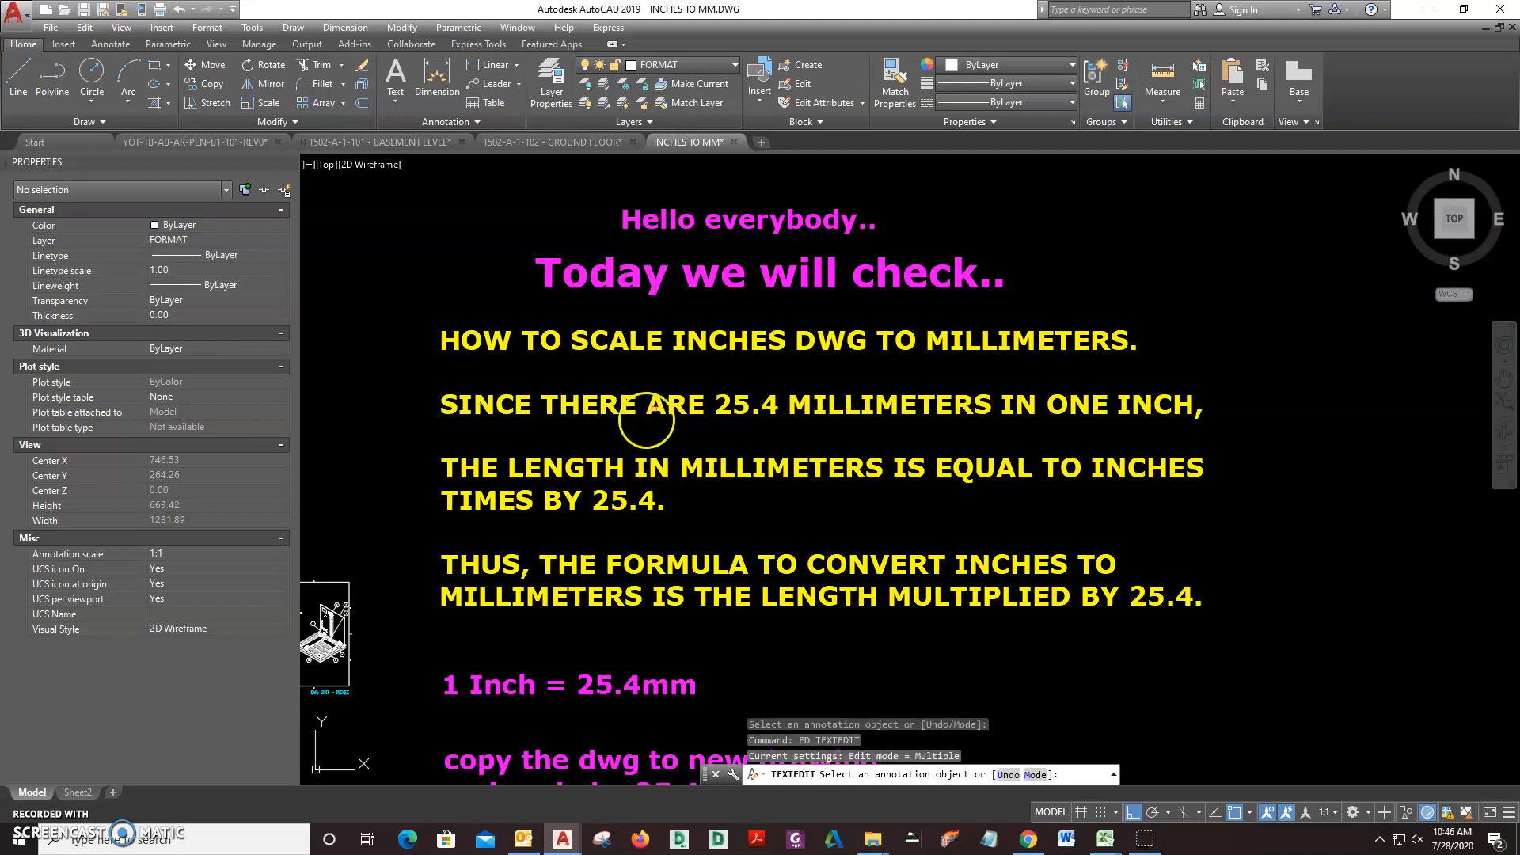
Read through the yellow note explaining how to convert an inches drawing to millimeters, line by line
left_click(662, 412)
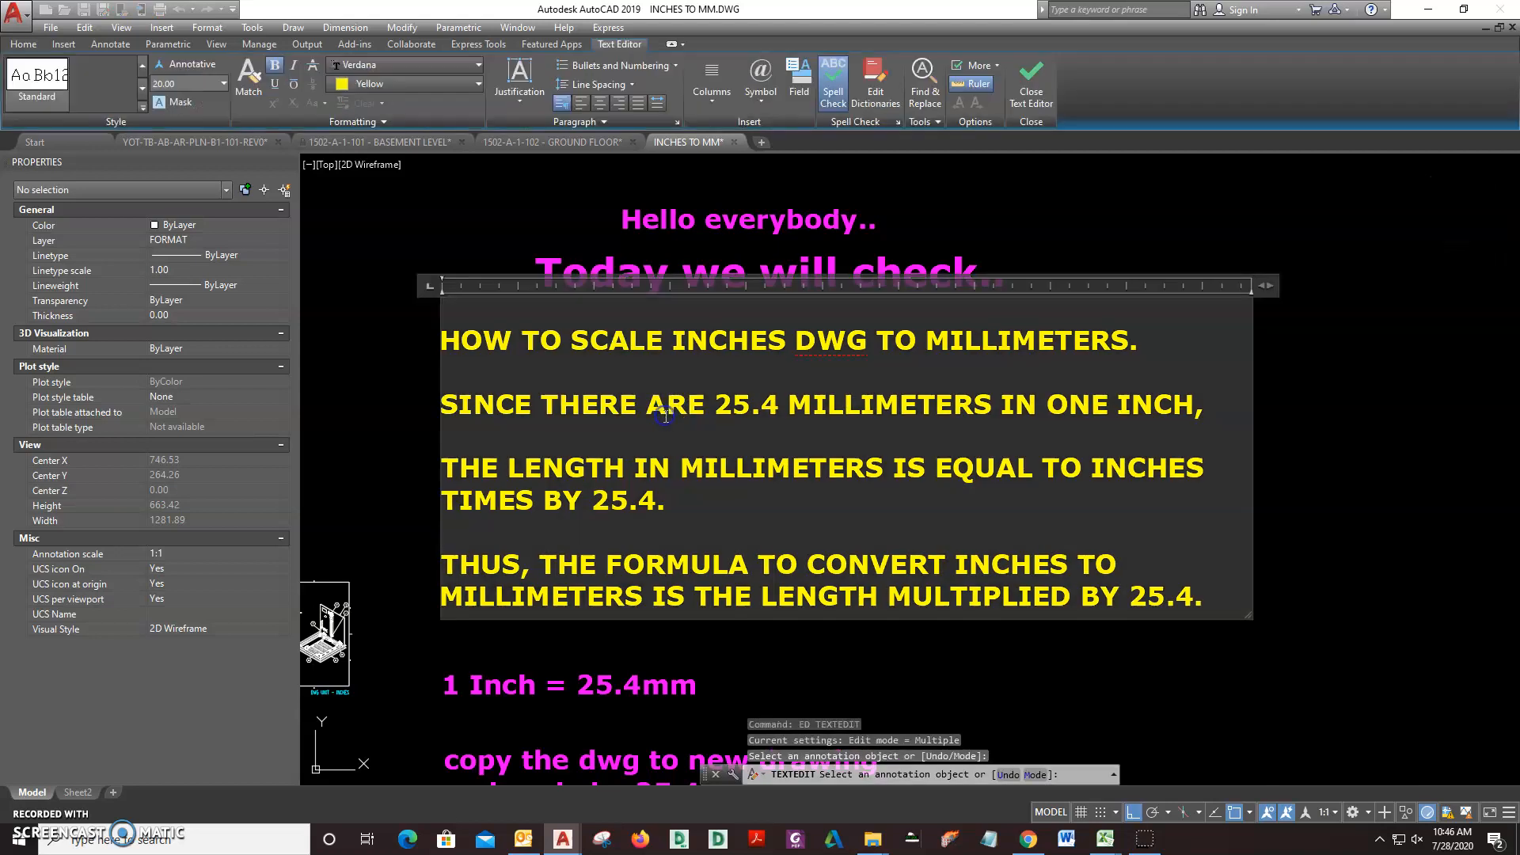
left_click_drag(440, 341, 575, 345)
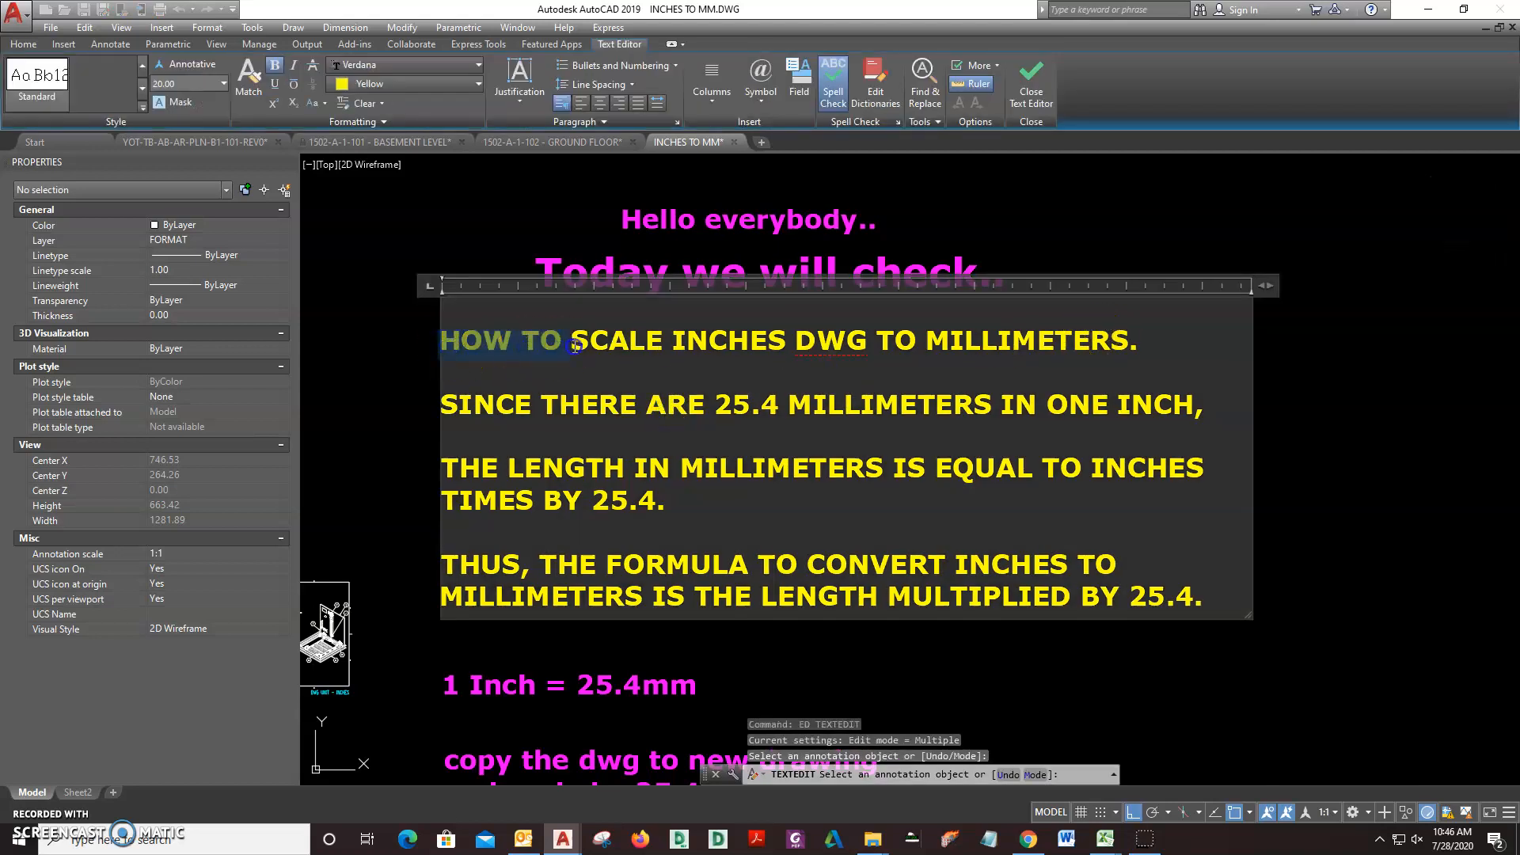
left_click_drag(683, 342, 1145, 344)
left_click(461, 403)
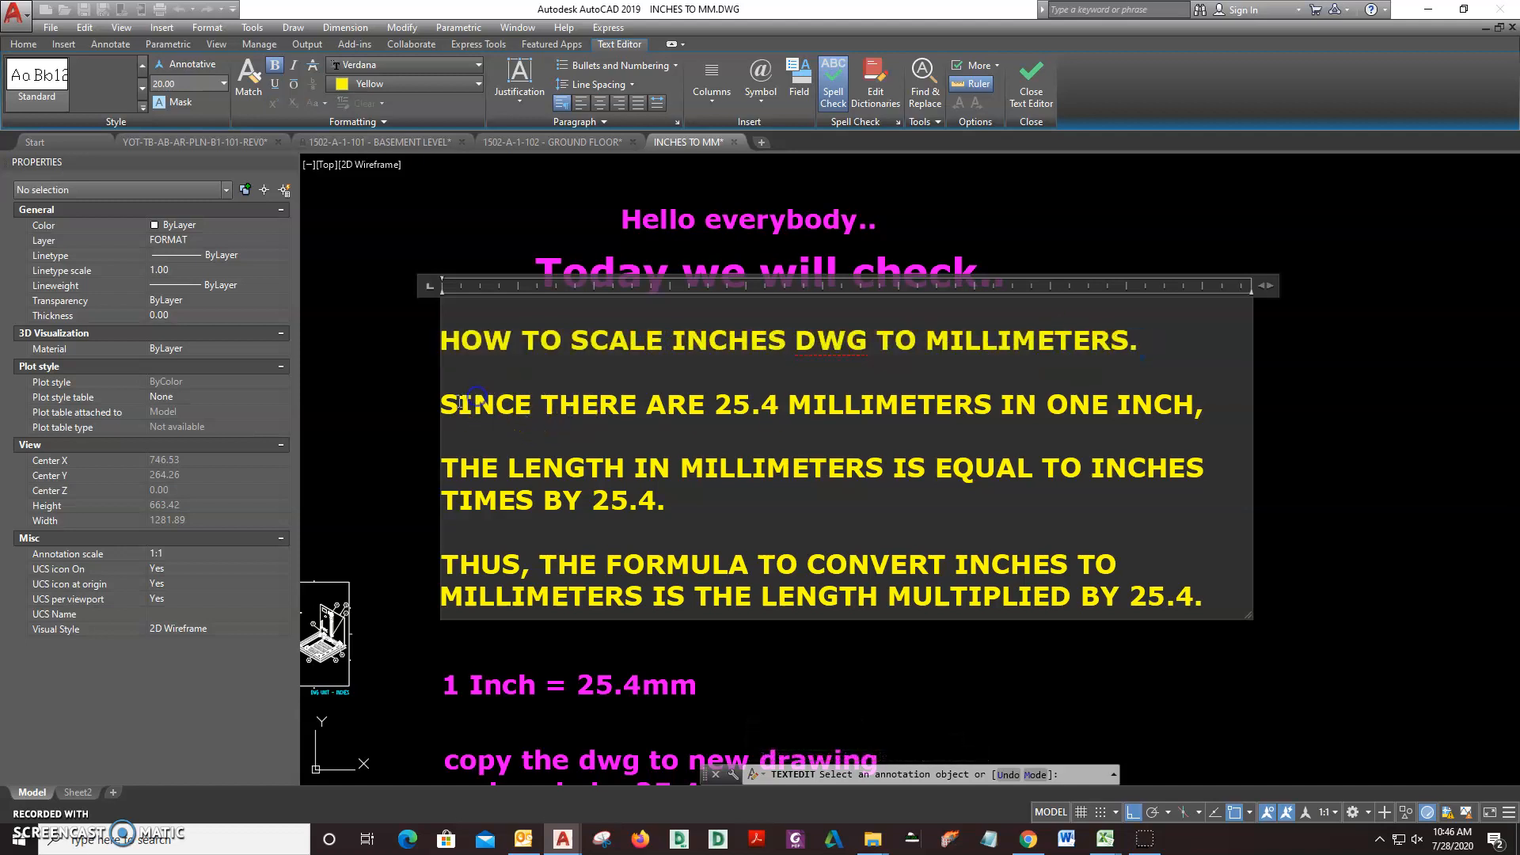
left_click_drag(441, 406, 629, 406)
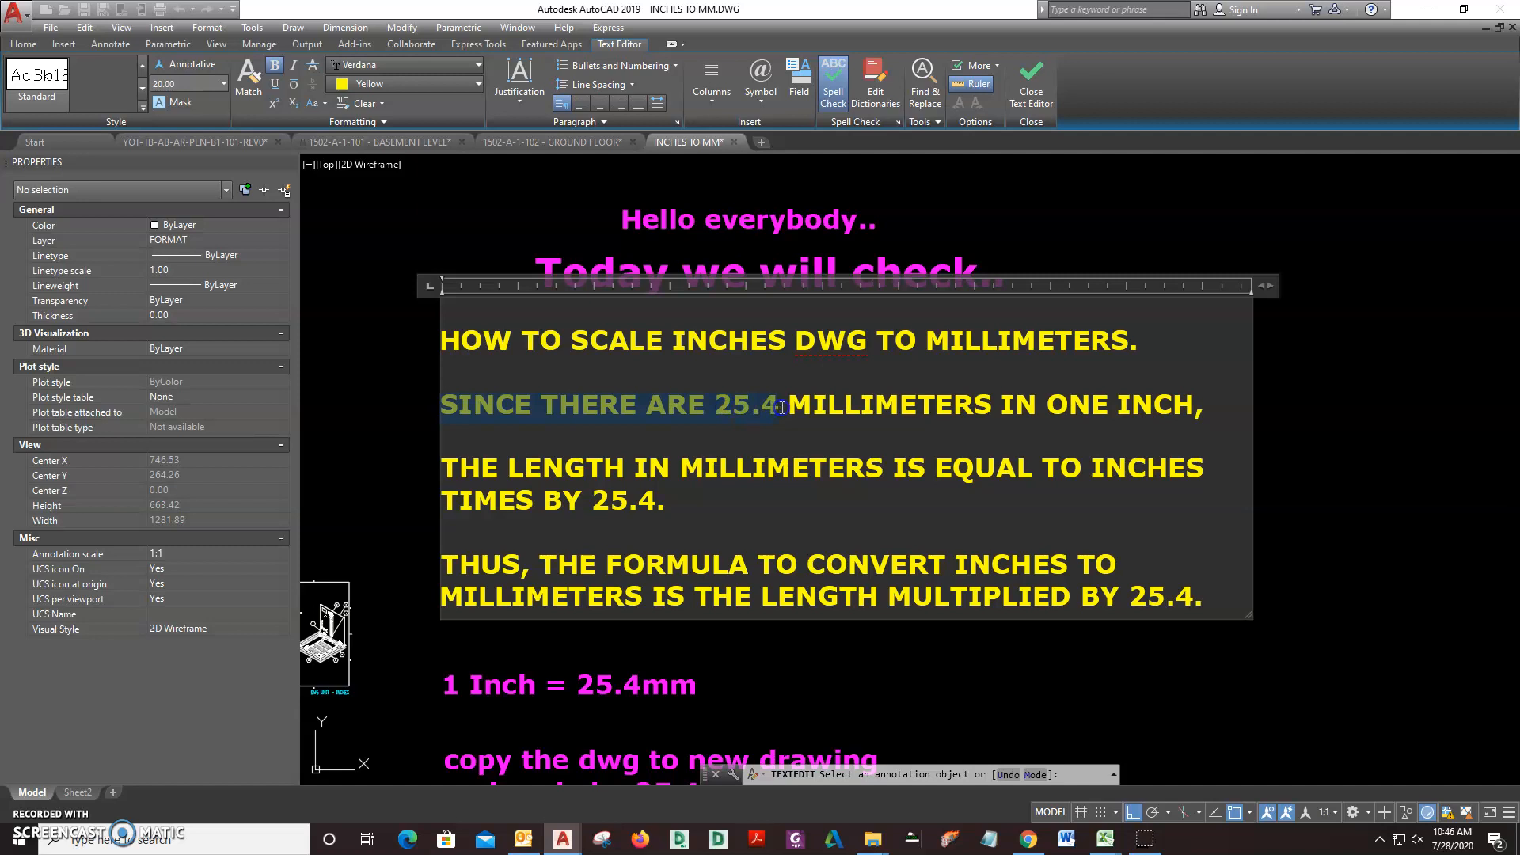
left_click_drag(782, 407, 982, 407)
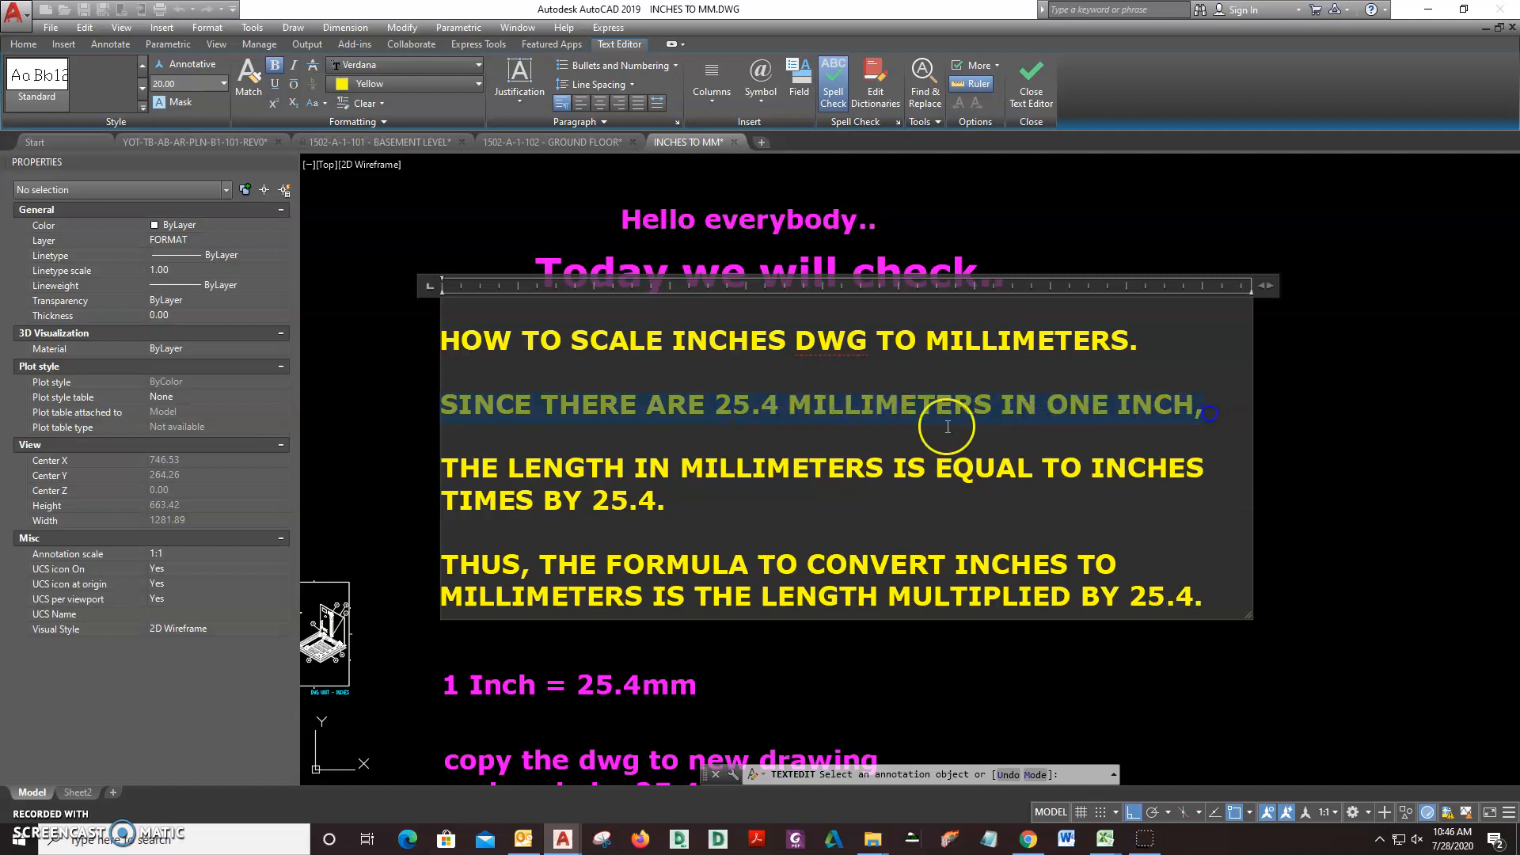
left_click_drag(447, 470, 1101, 472)
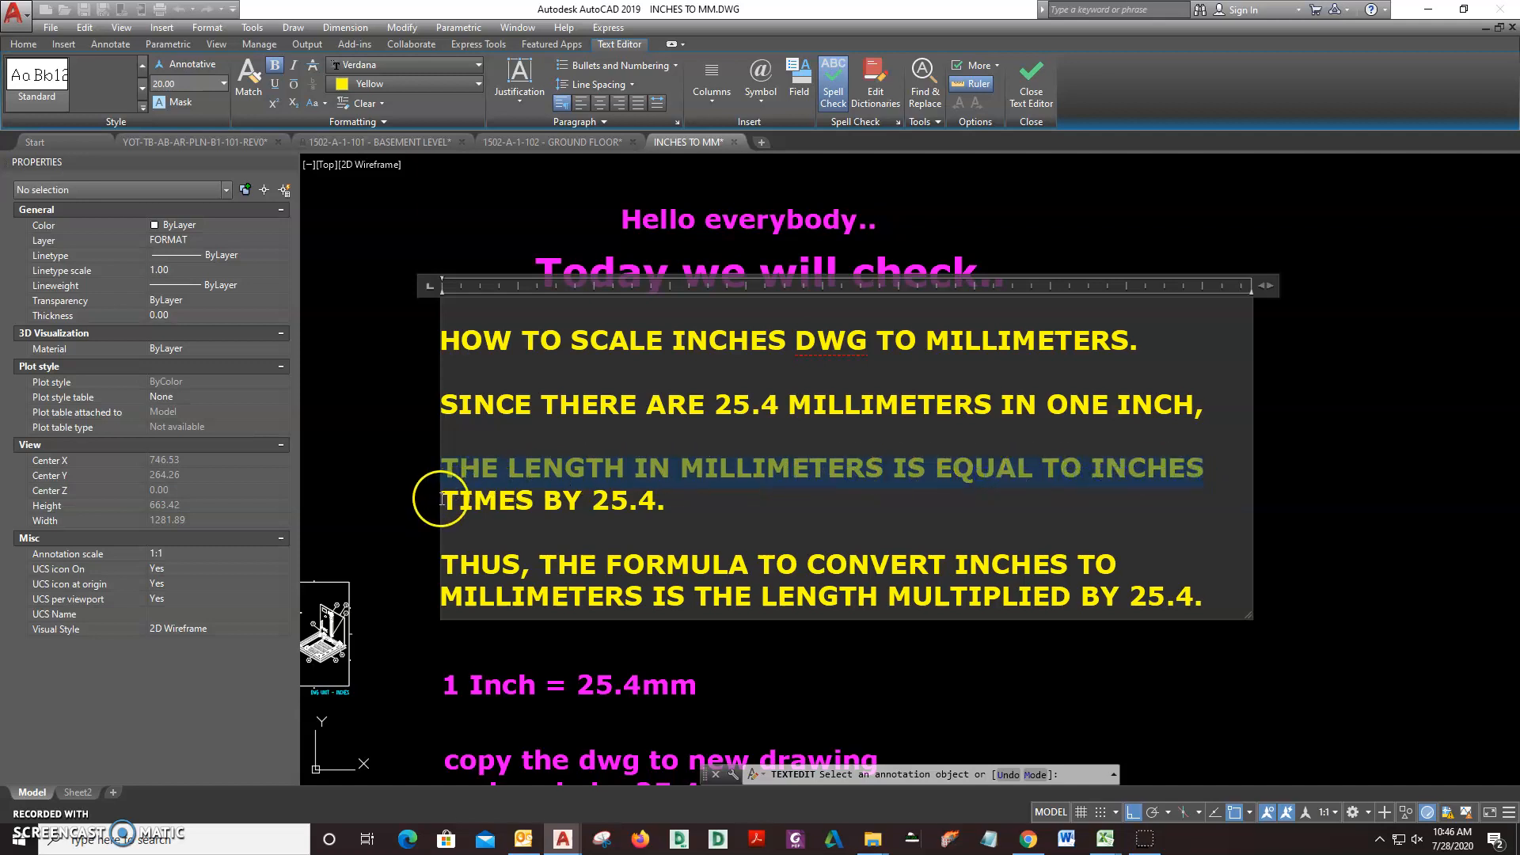
left_click_drag(442, 499, 637, 503)
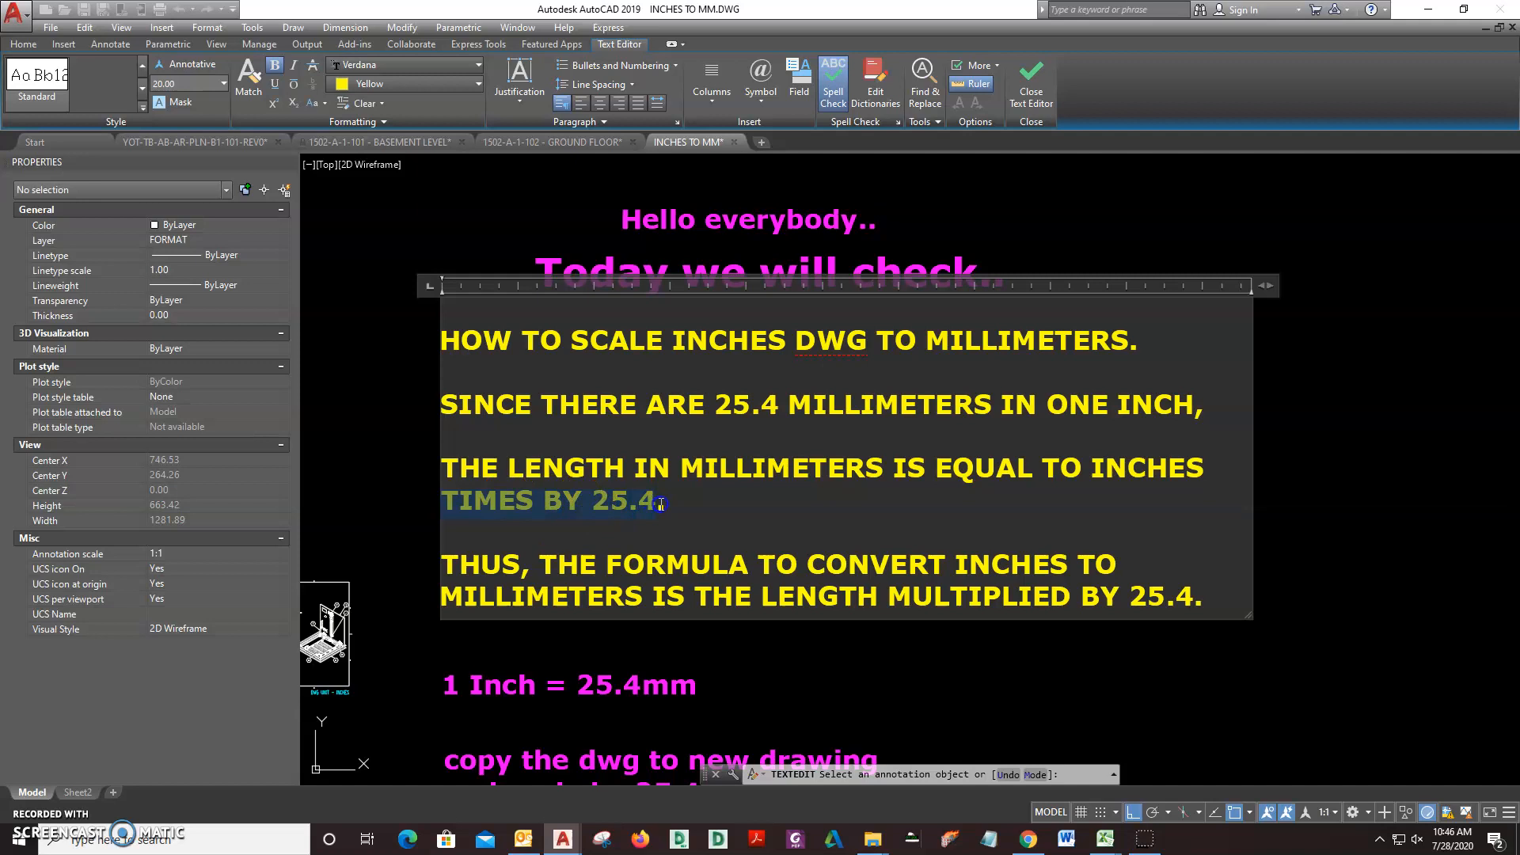
left_click_drag(441, 564, 940, 565)
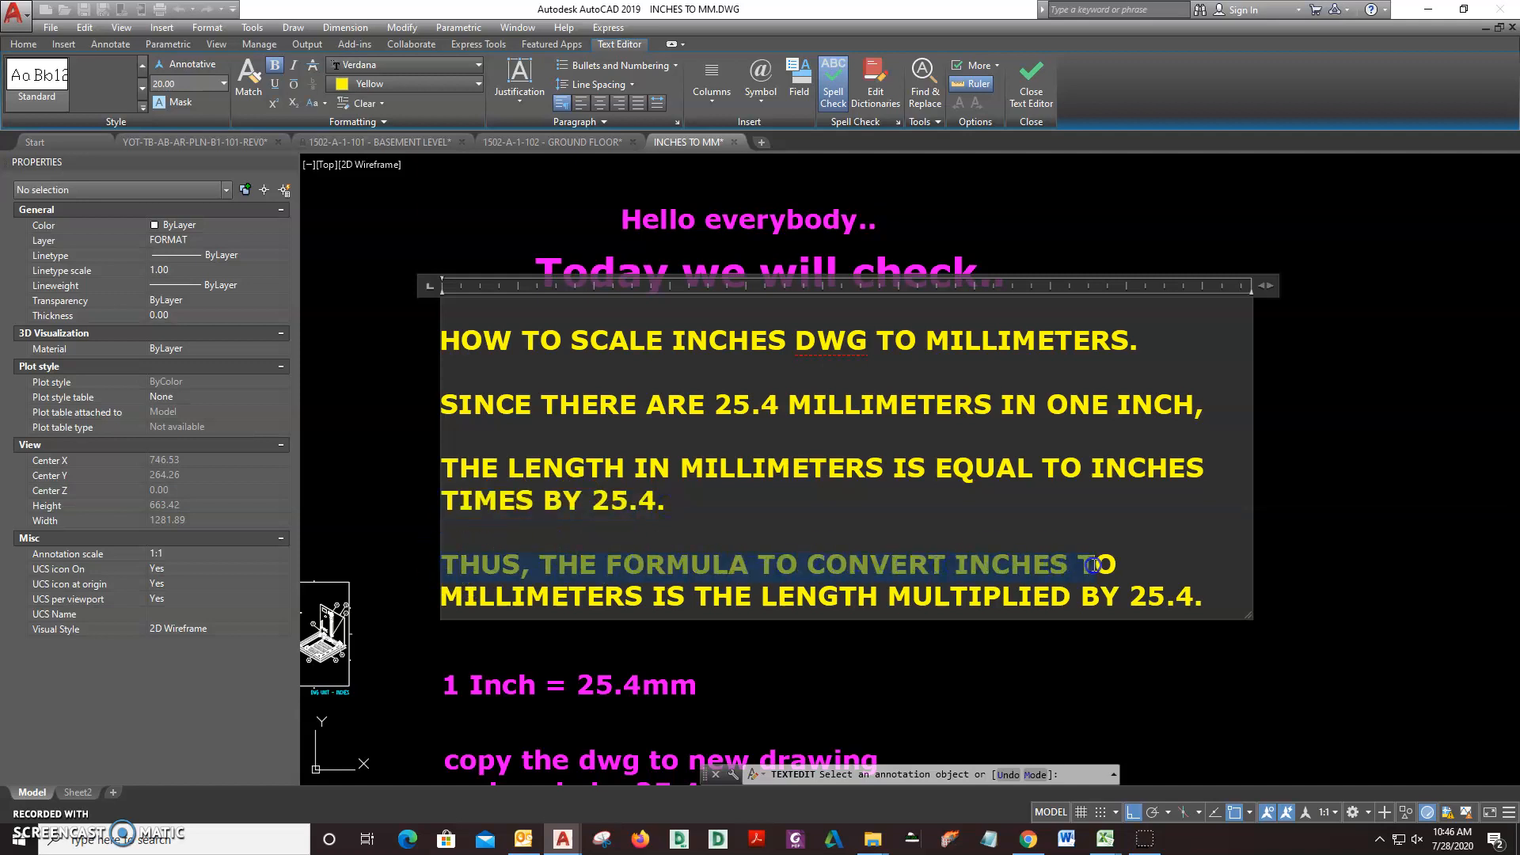
left_click_drag(440, 593, 995, 599)
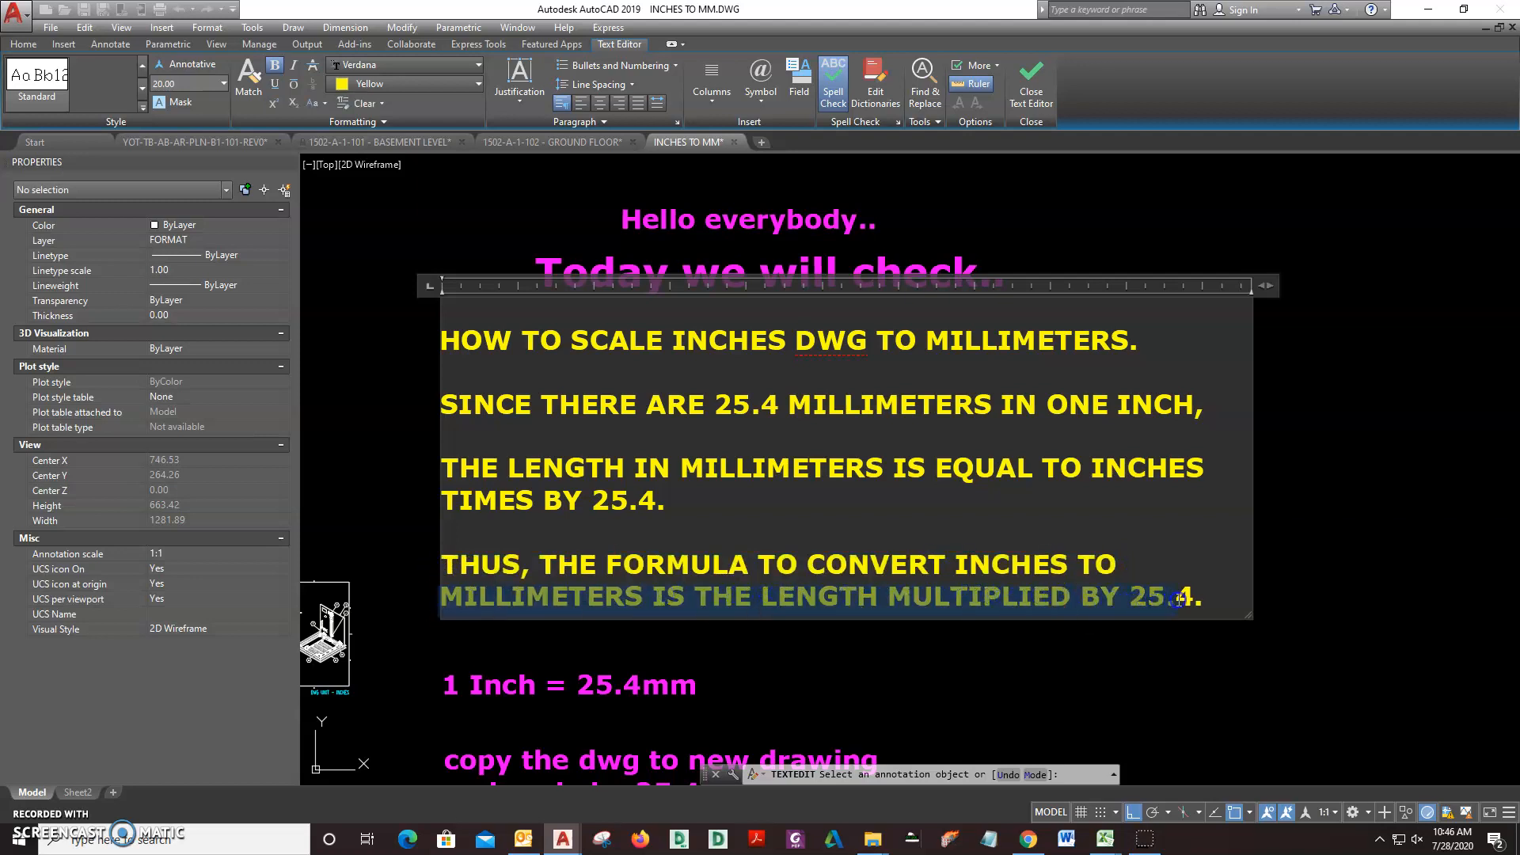
left_click(1041, 655)
Examine the "1 Inch = 25.4mm" conversion text below the yellow note
scroll(491, 588, "up", 4)
middle_click_drag(594, 543, 616, 348)
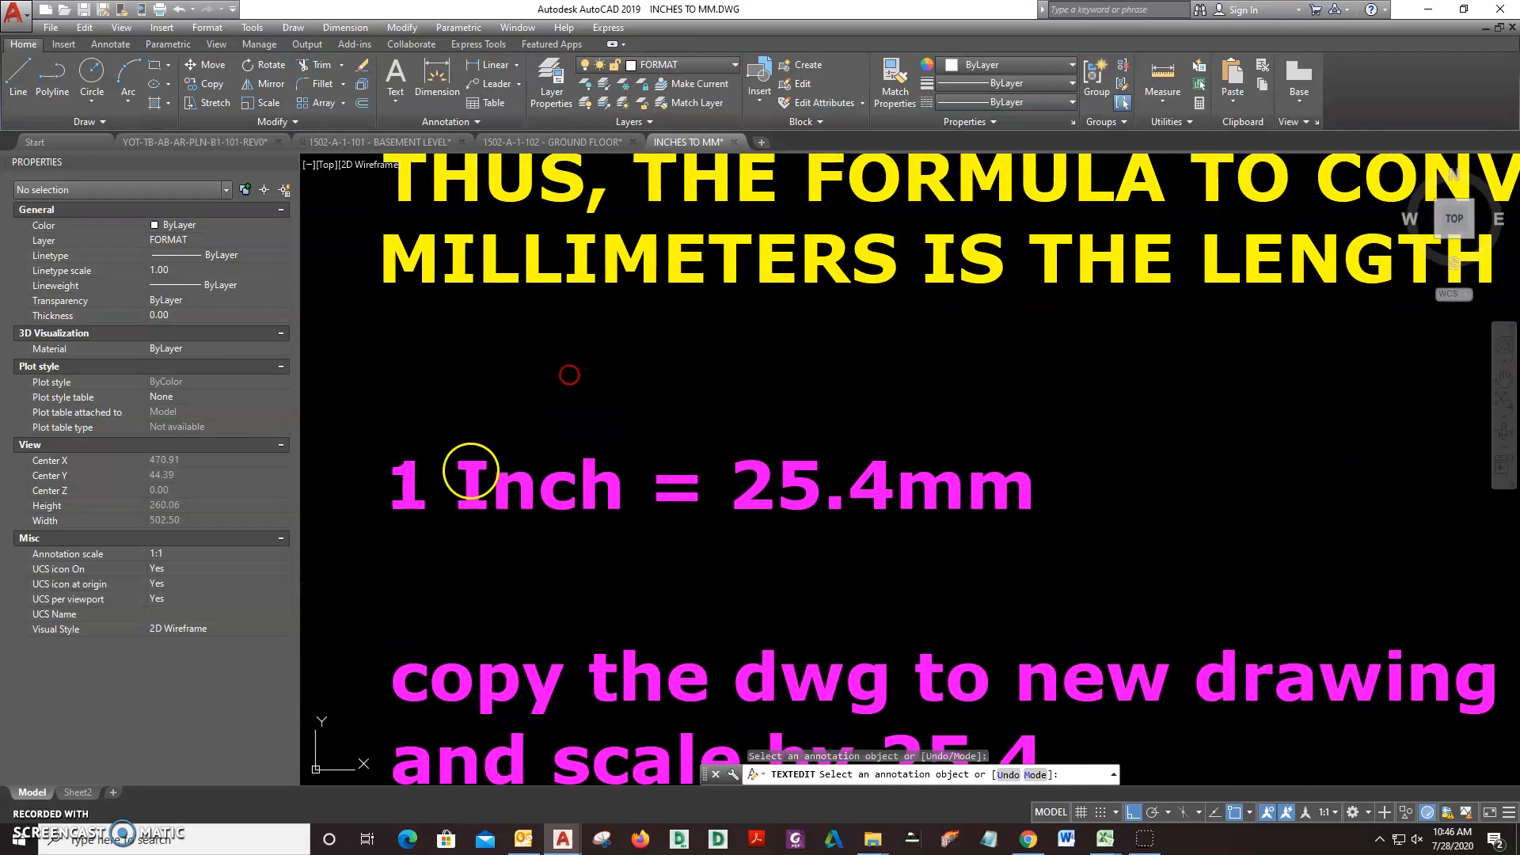
left_click(507, 493)
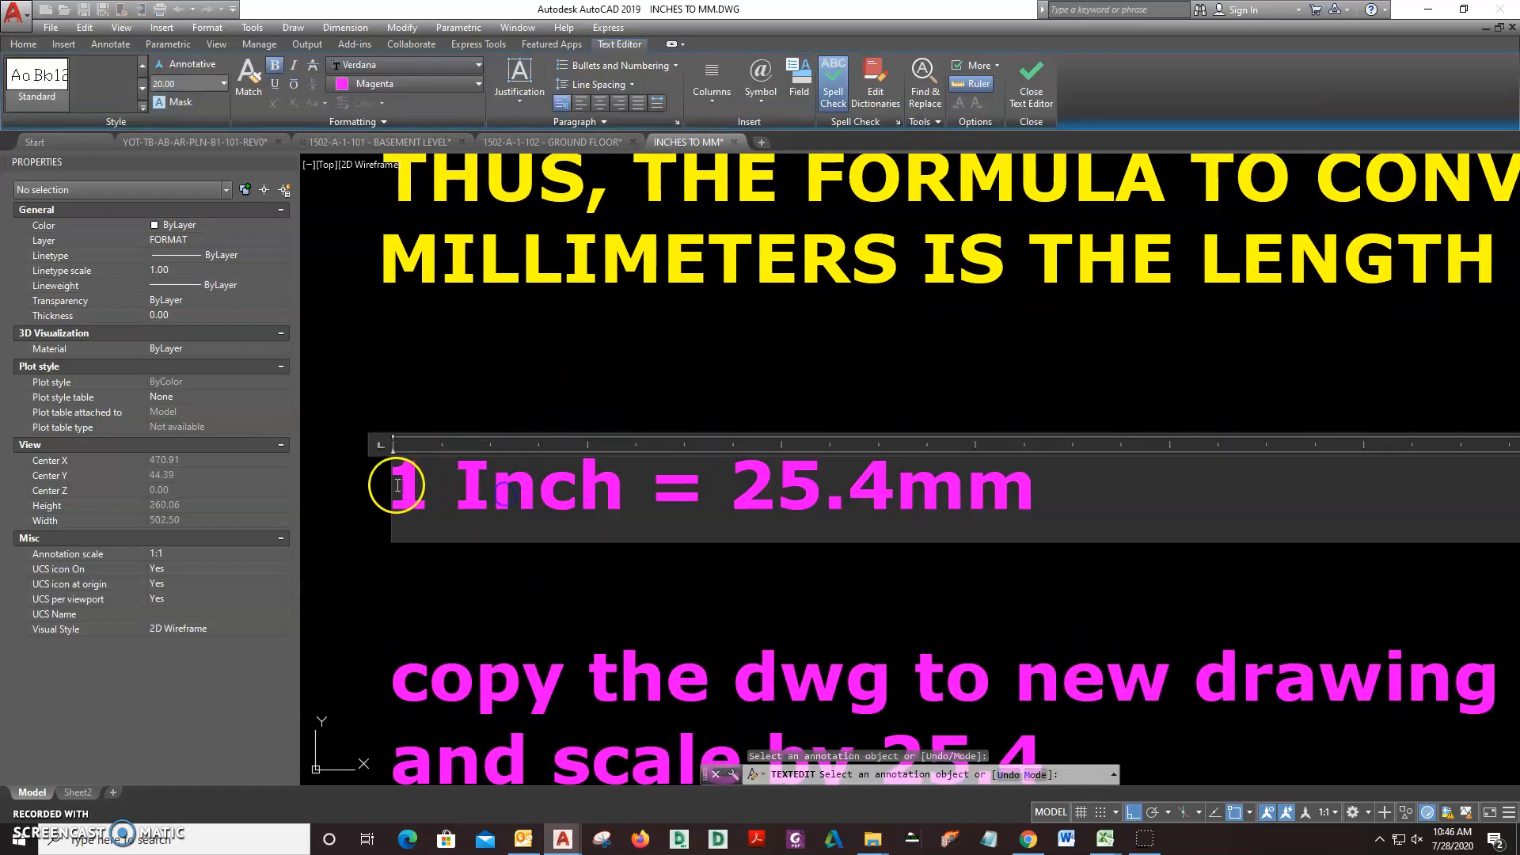
left_click_drag(386, 479, 1059, 498)
left_click(773, 617)
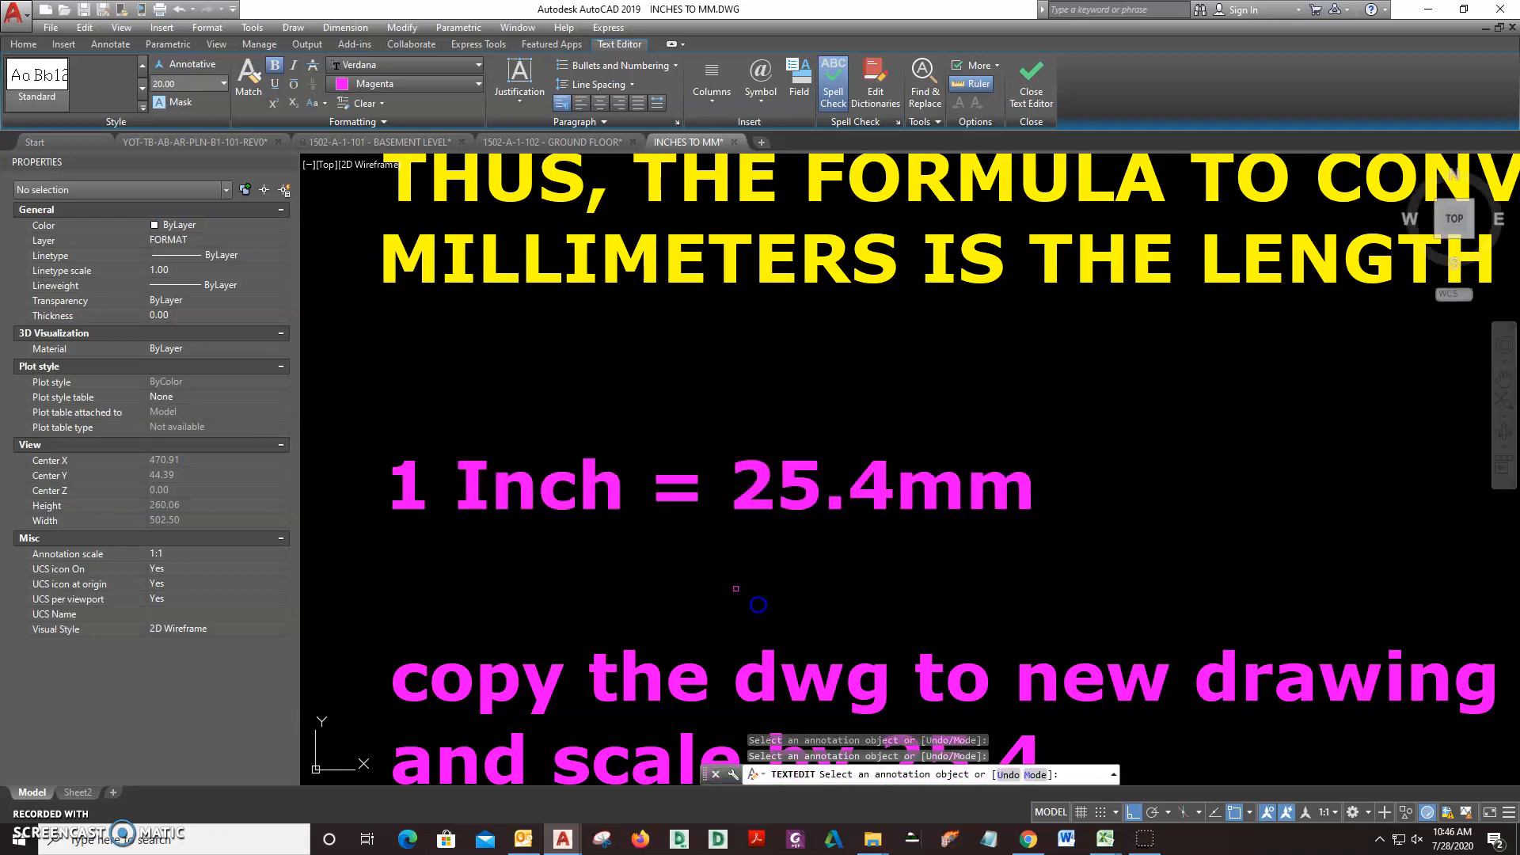
Edit the magenta instruction text to read "copy the dwg to a new drawing and scale by 25.4"
scroll(480, 411, "down", 4)
scroll(568, 576, "up", 4)
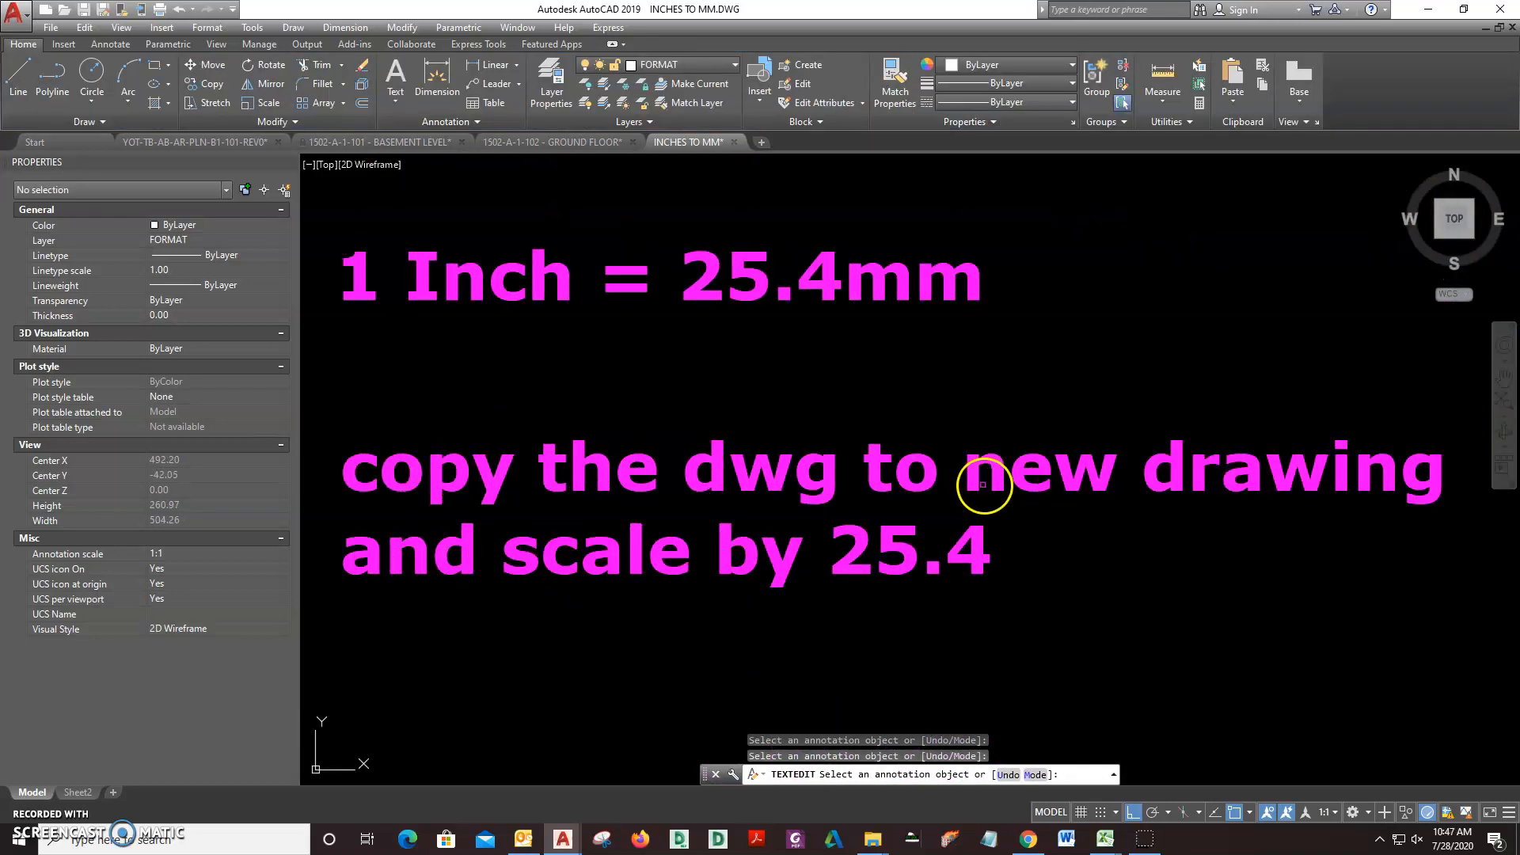
left_click(970, 484)
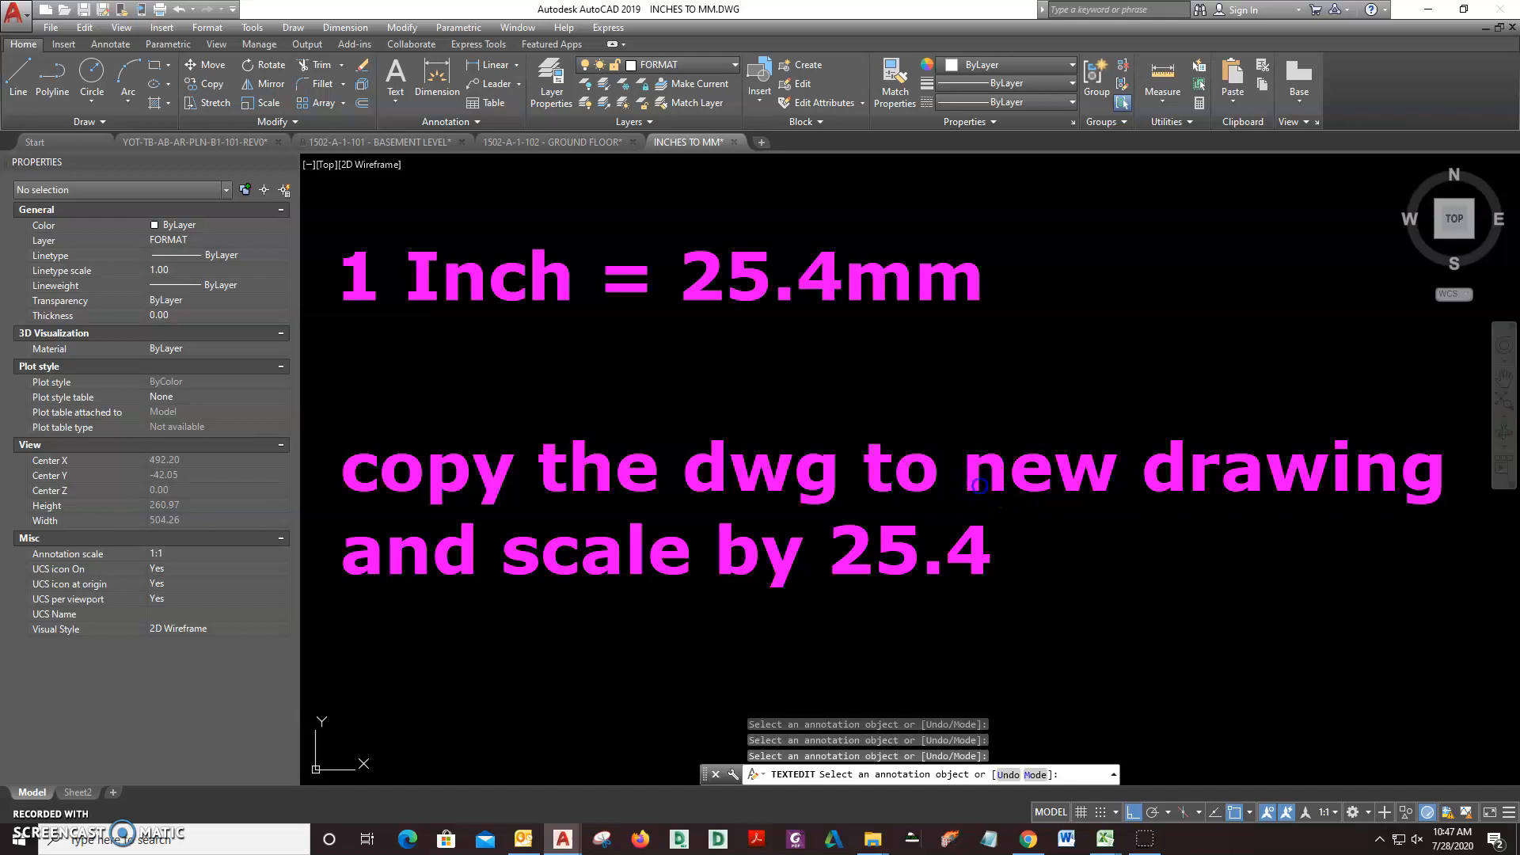
left_click(974, 486)
type("a")
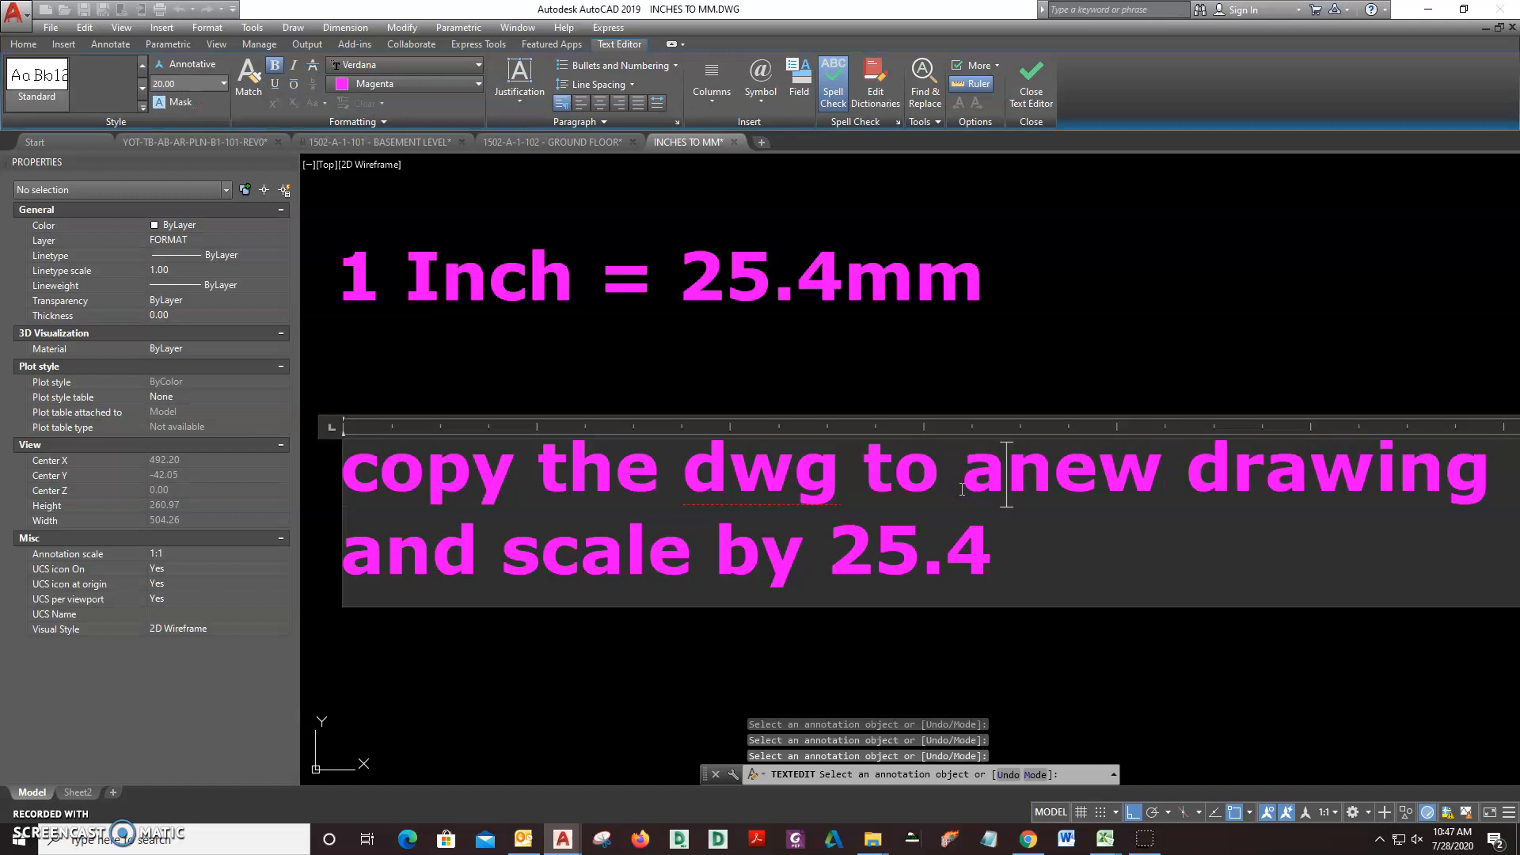
left_click(847, 679)
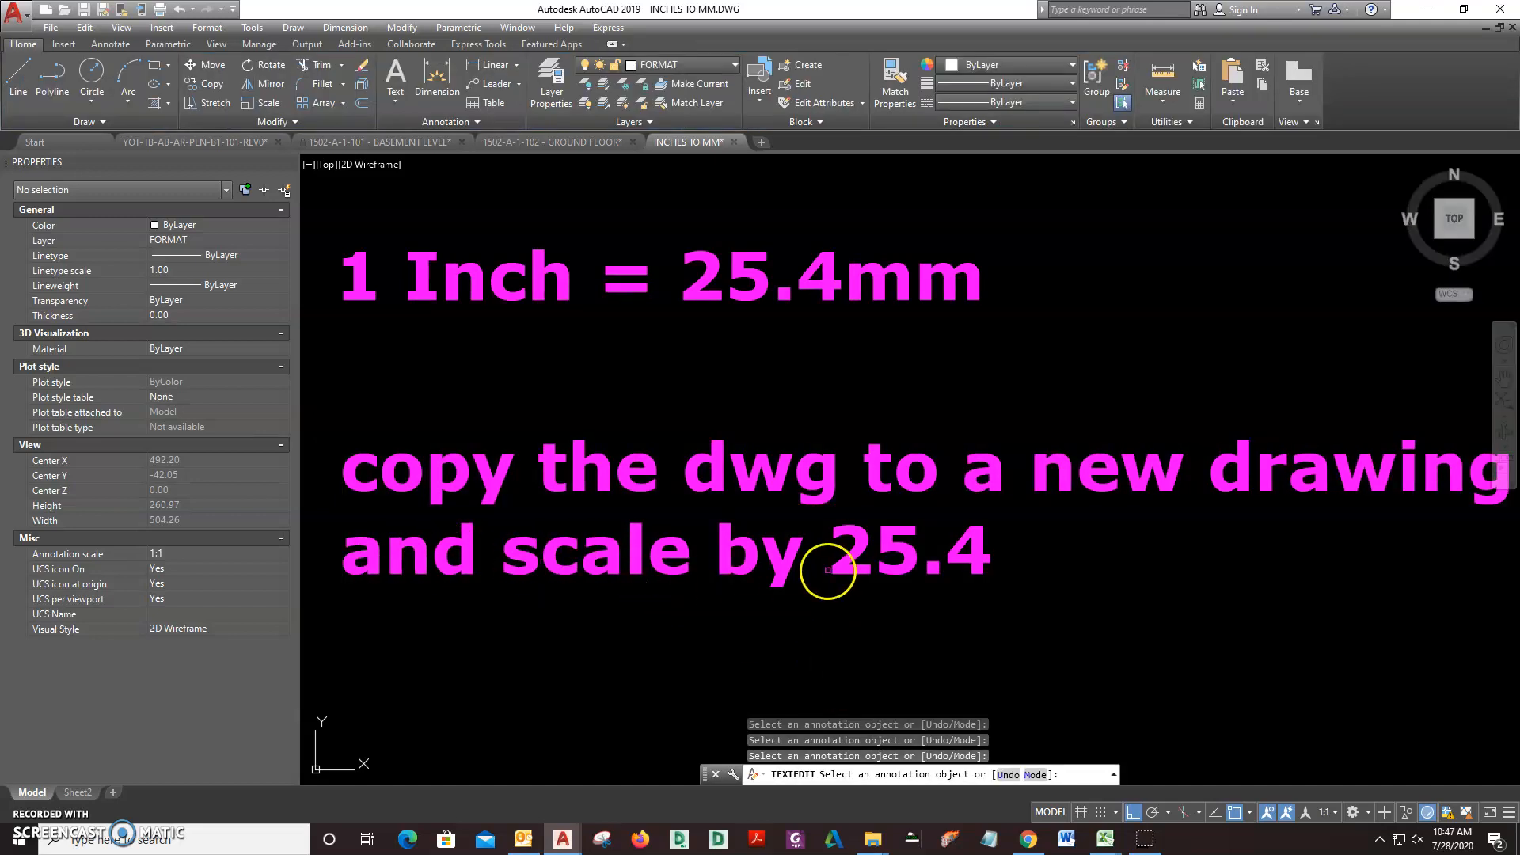
key("Escape")
Measure the outside frame length of the access door between its dimension extension lines
scroll(828, 568, "down", 5)
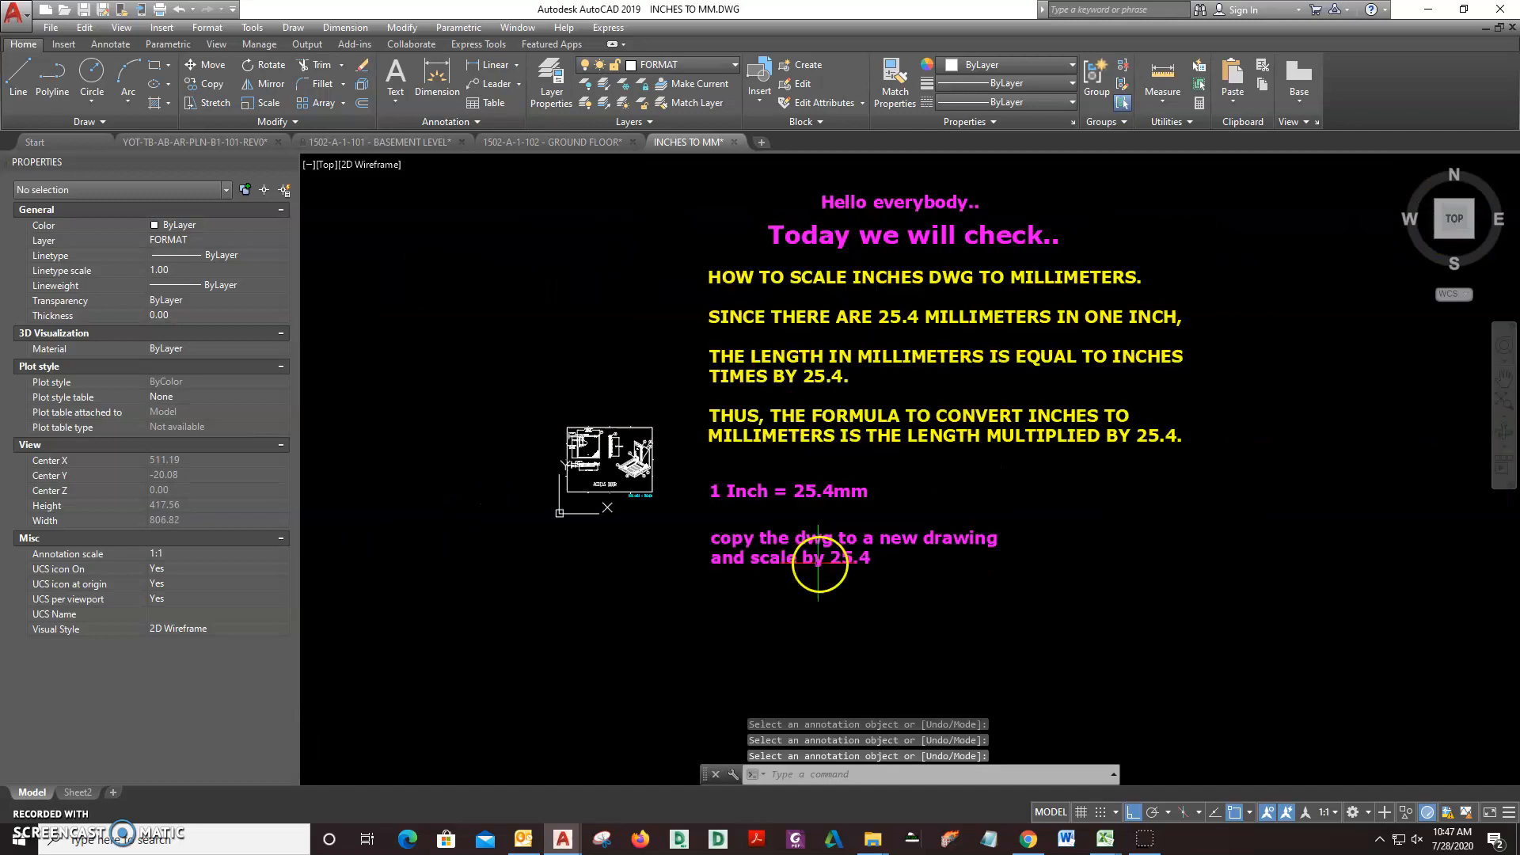
scroll(615, 502, "up", 6)
scroll(467, 444, "up", 6)
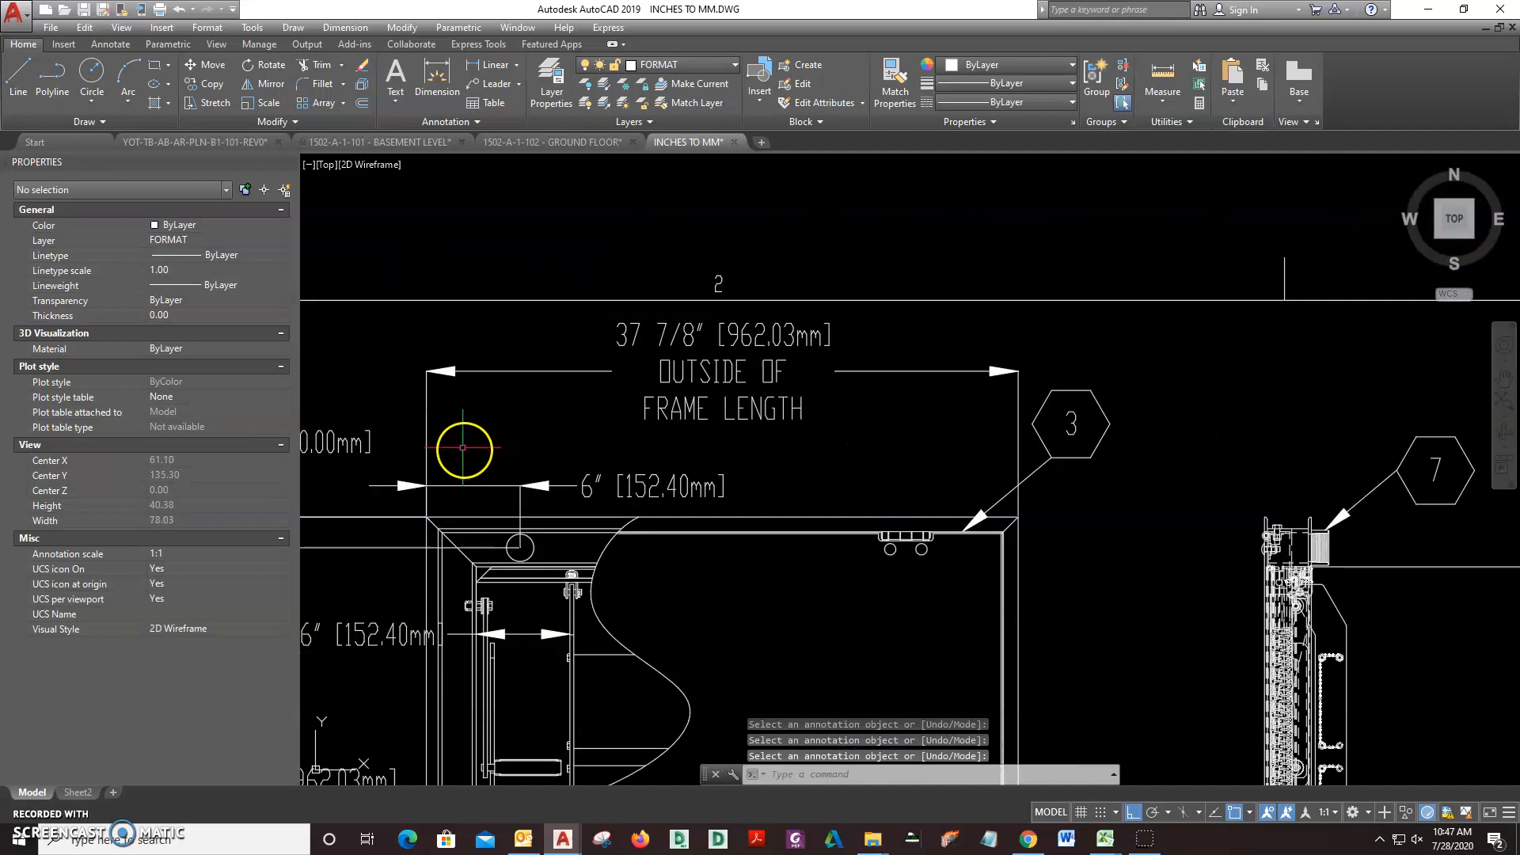
type("di")
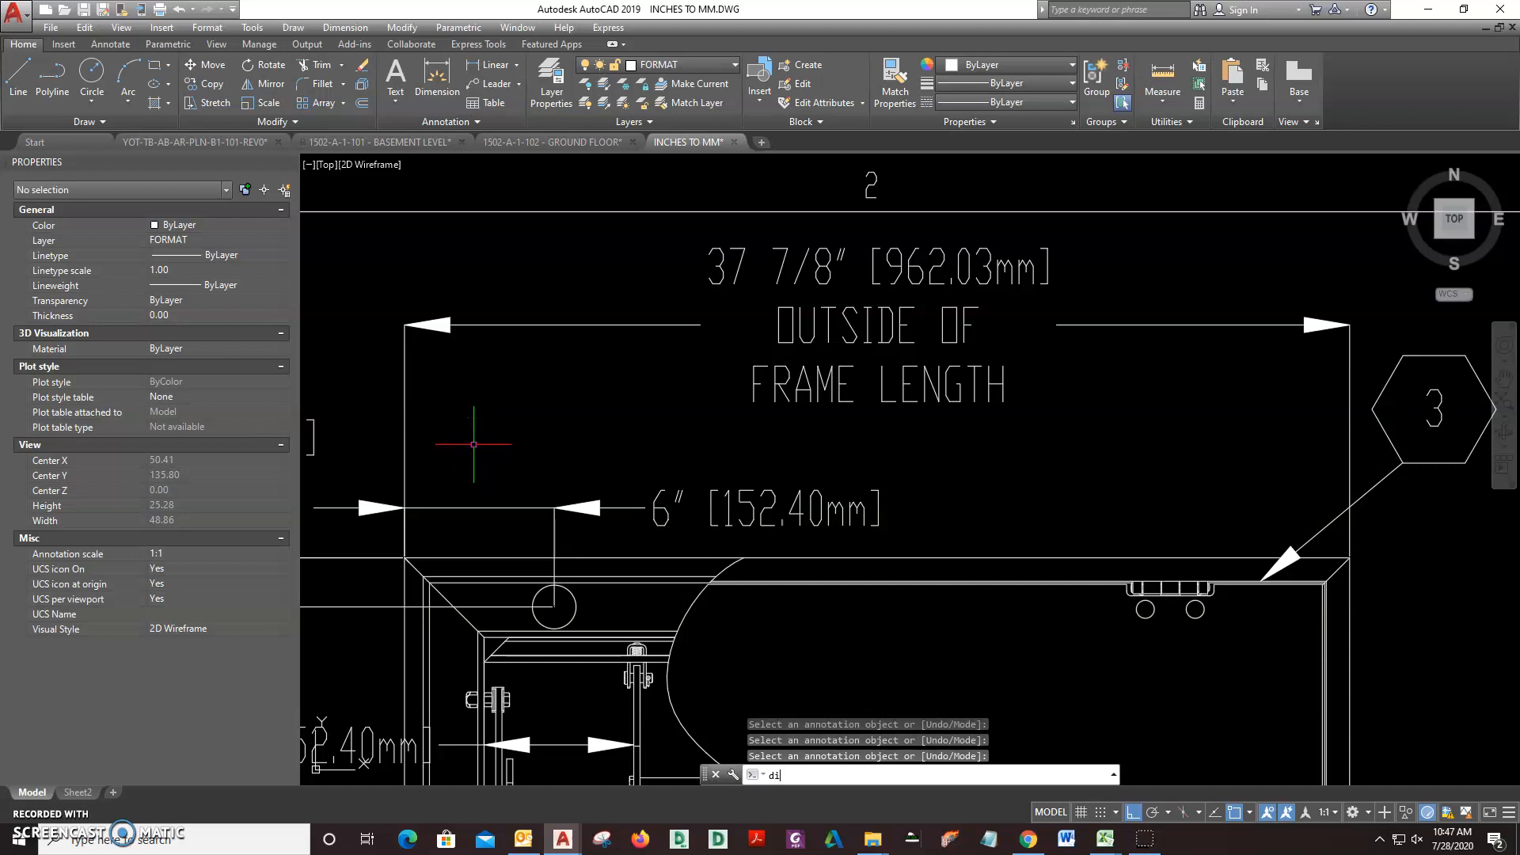
left_click(777, 618)
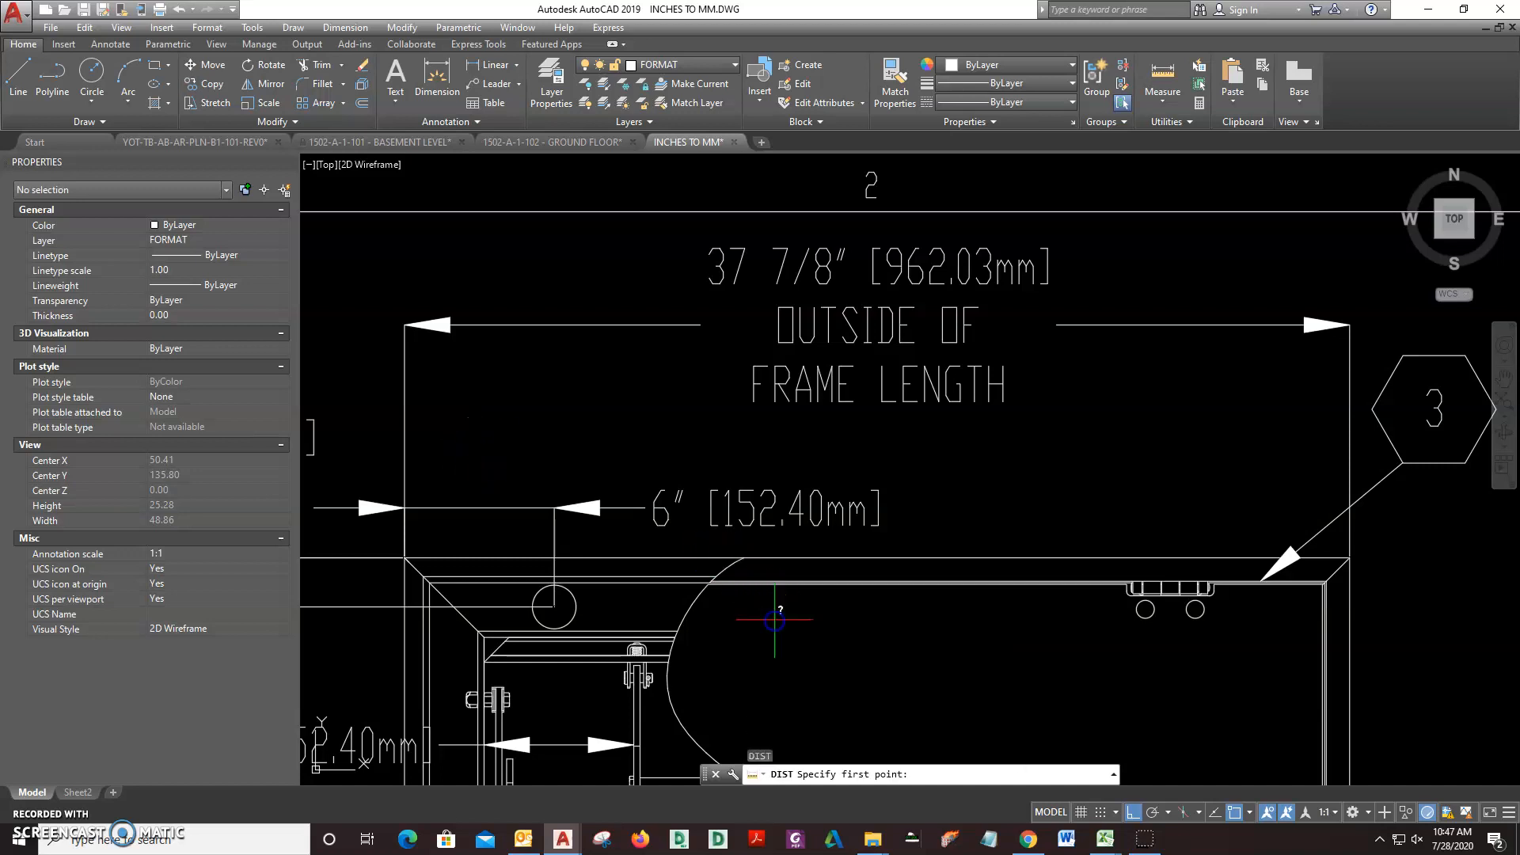
left_click(404, 400)
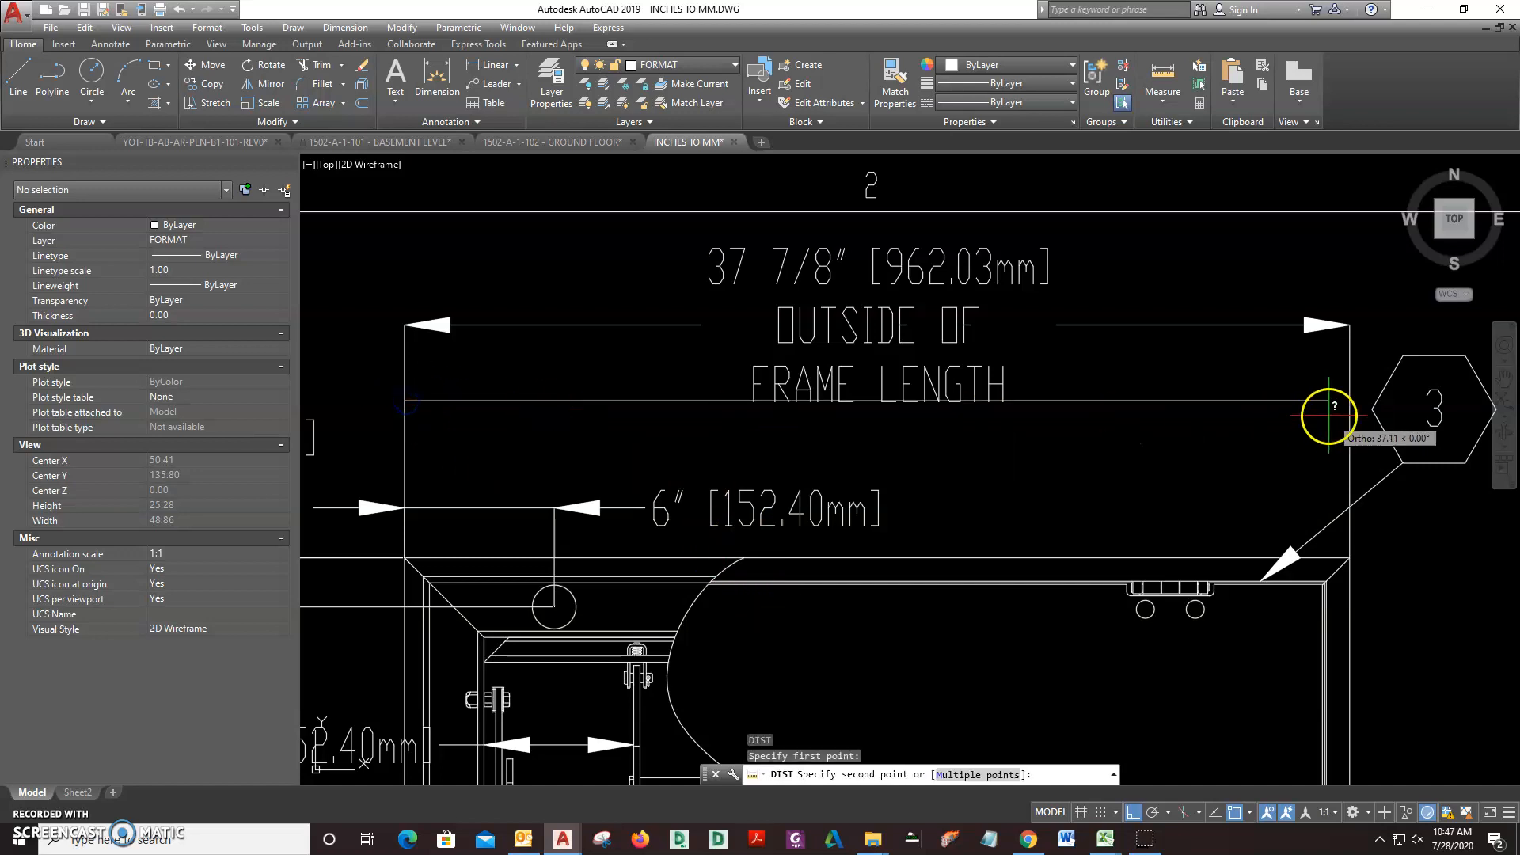
left_click(1347, 401)
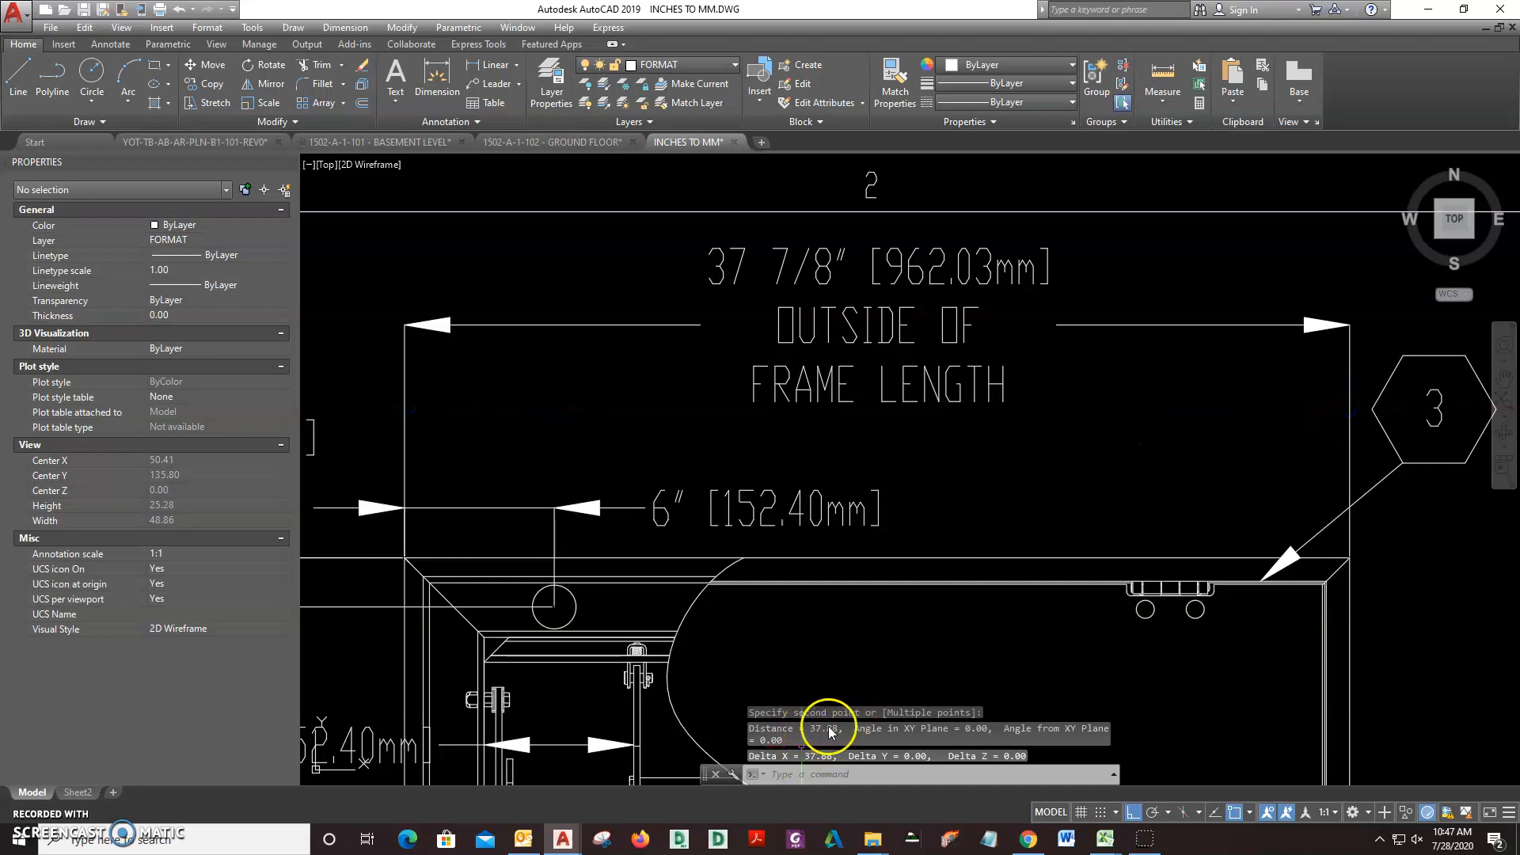
Copy the entire access door sheet, including its unit label, to the clipboard
scroll(819, 438, "down", 4)
middle_click_drag(867, 582, 846, 315)
scroll(1211, 633, "up", 1)
scroll(1211, 633, "up", 3)
scroll(967, 530, "up", 2)
middle_click_drag(963, 533, 780, 508)
scroll(859, 601, "down", 5)
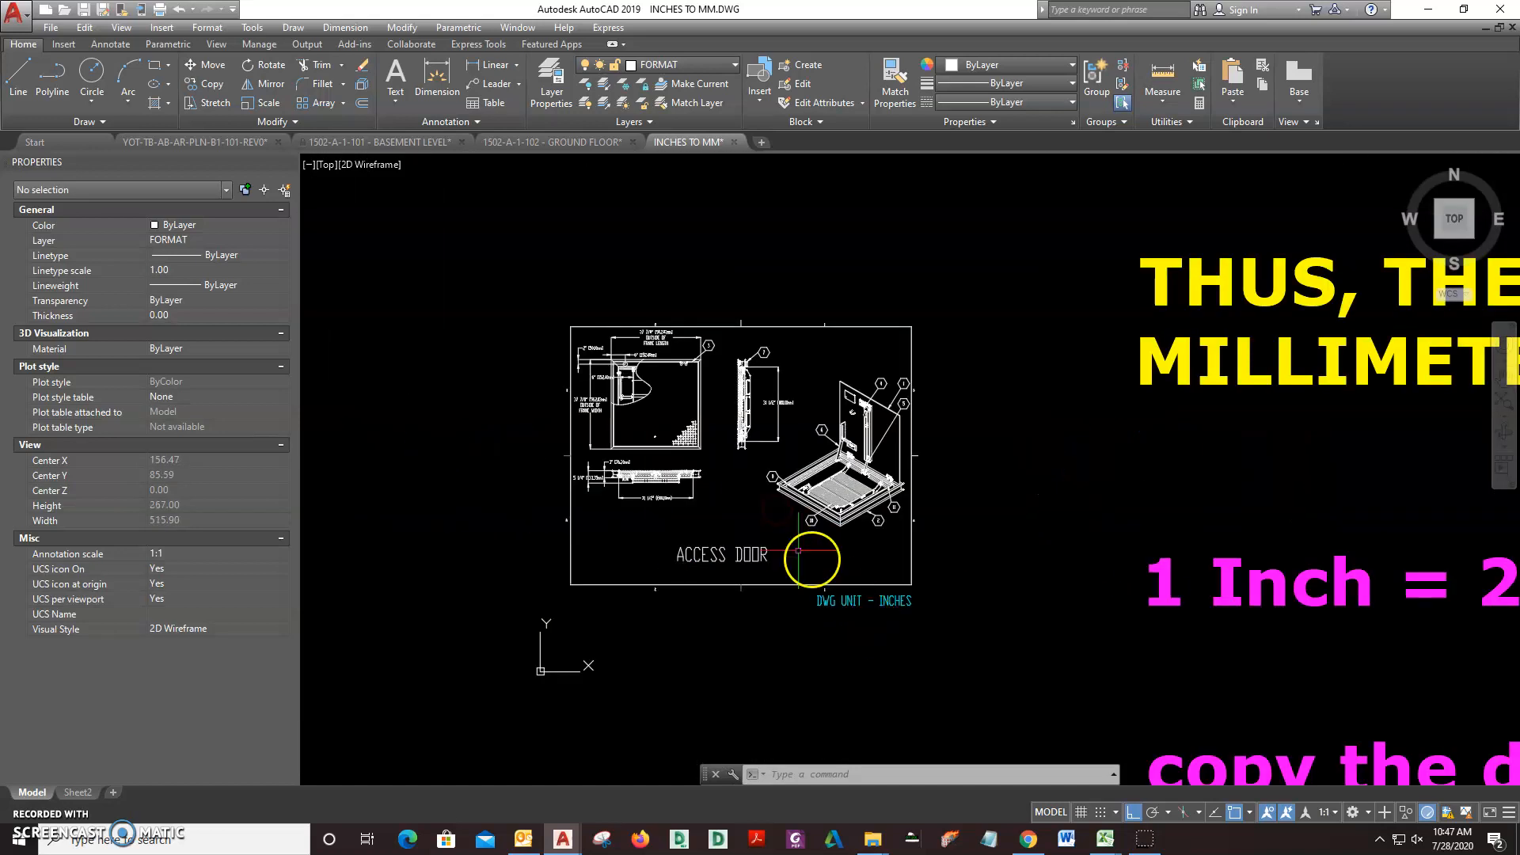
scroll(684, 528, "up", 2)
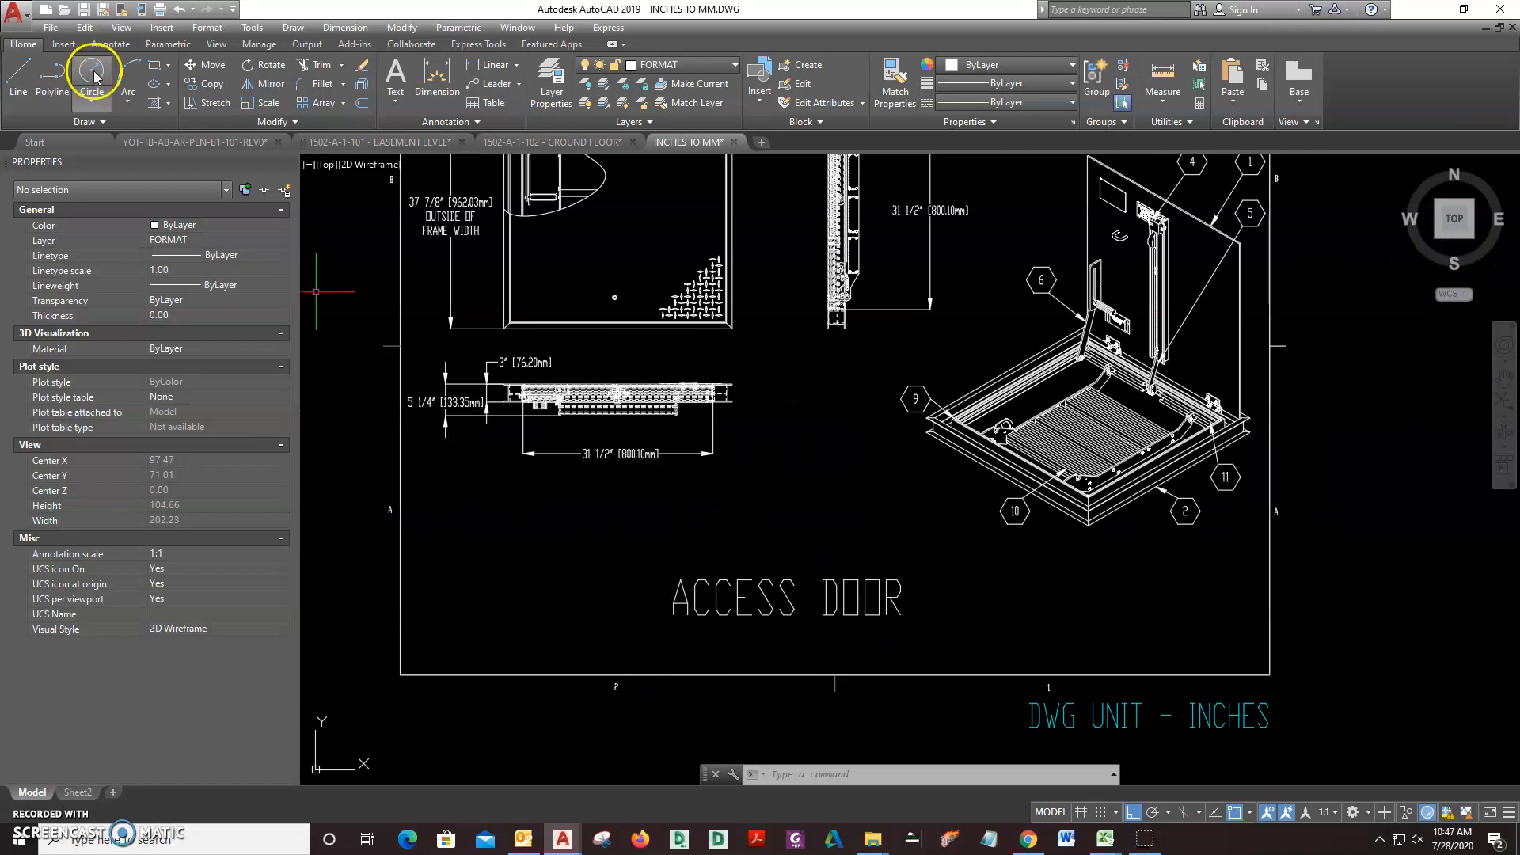
left_click(85, 27)
left_click(111, 107)
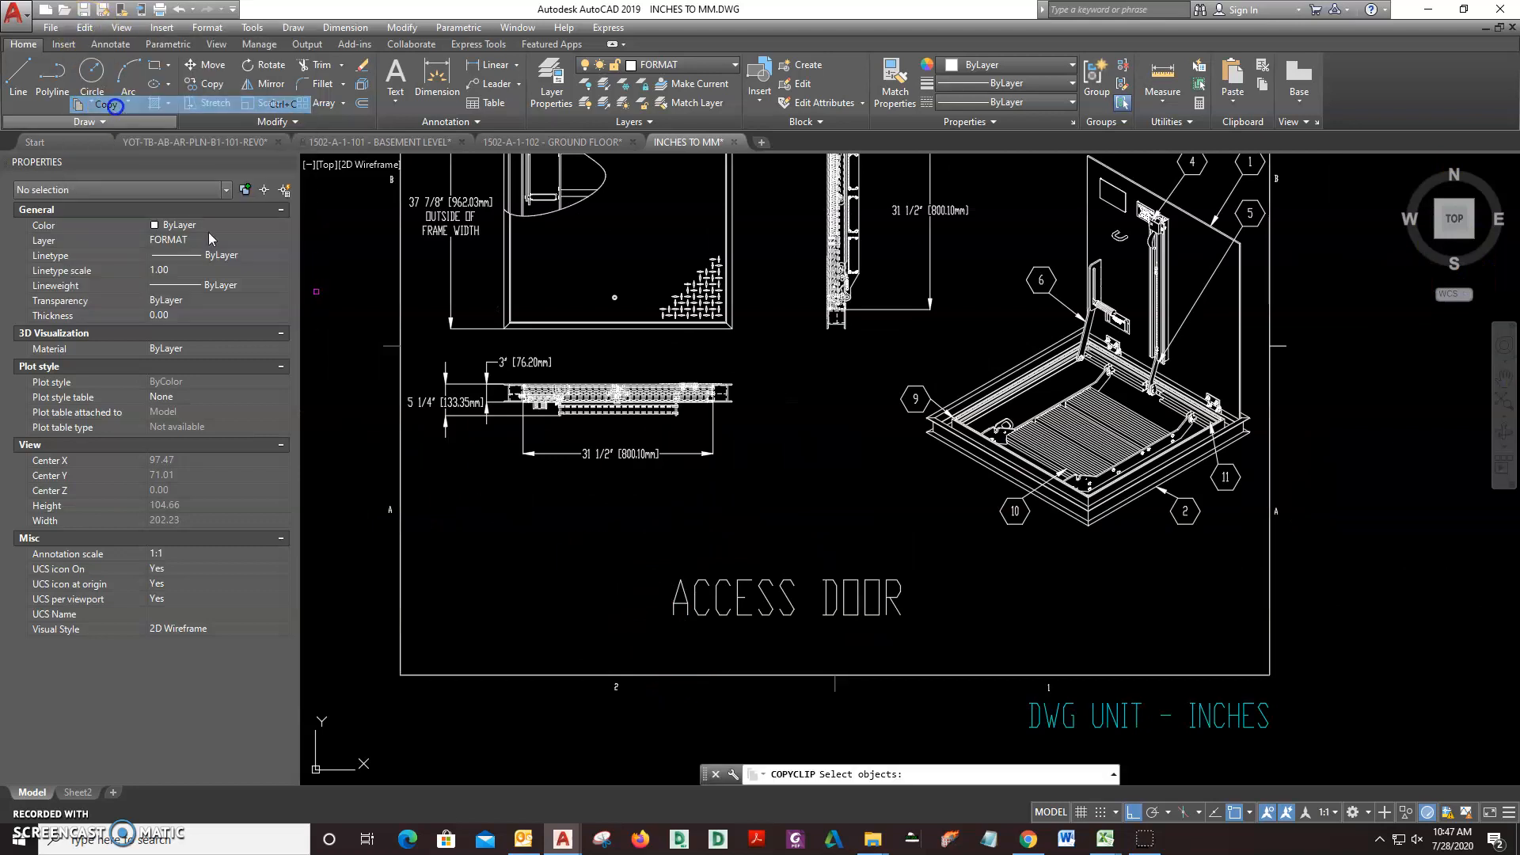
left_click(537, 673)
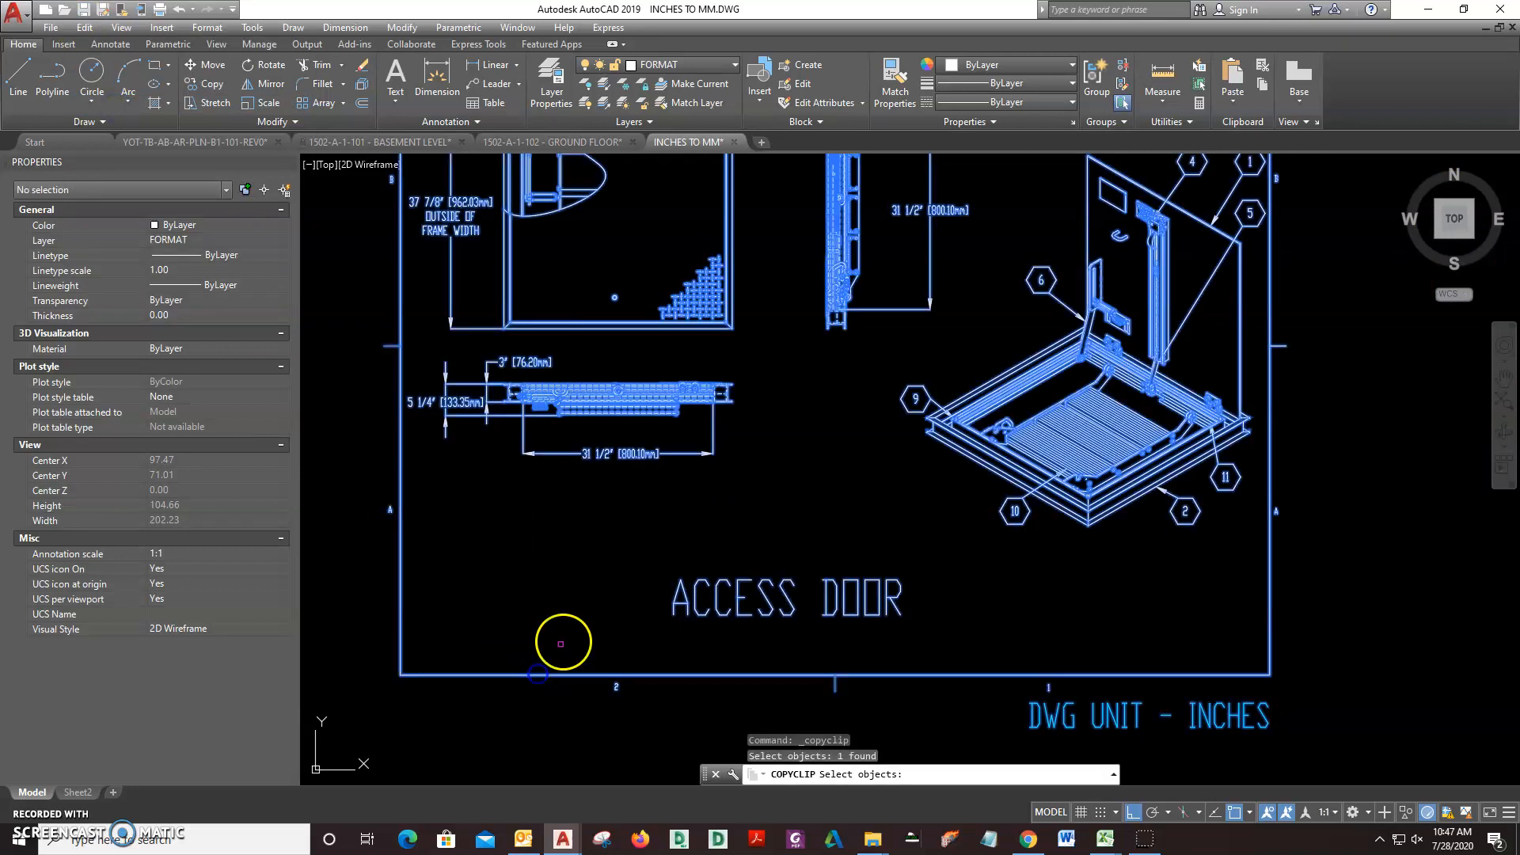
key("Return")
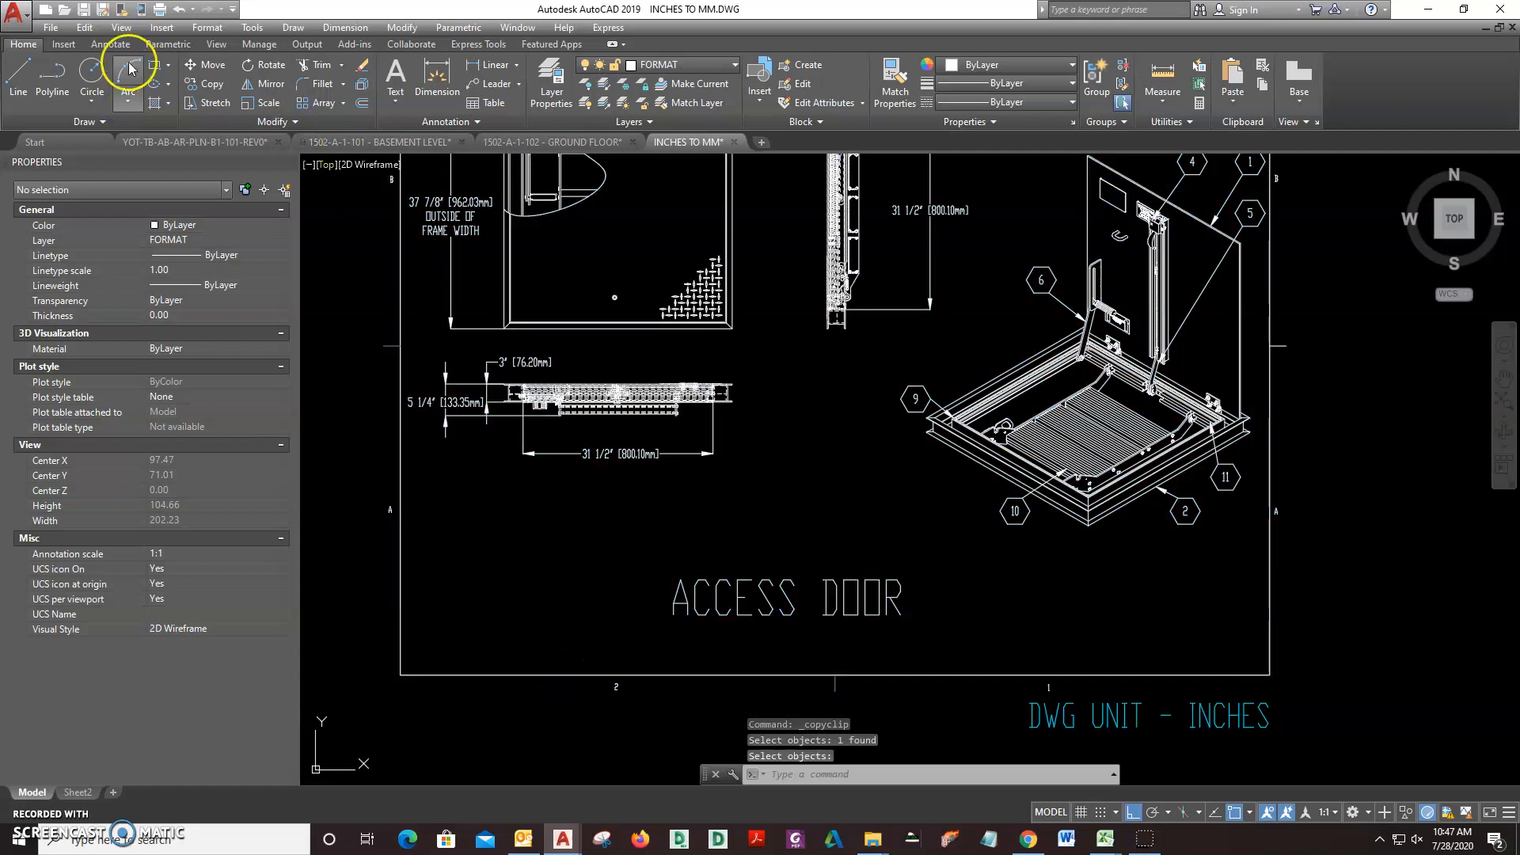
Create a new blank drawing
left_click(56, 35)
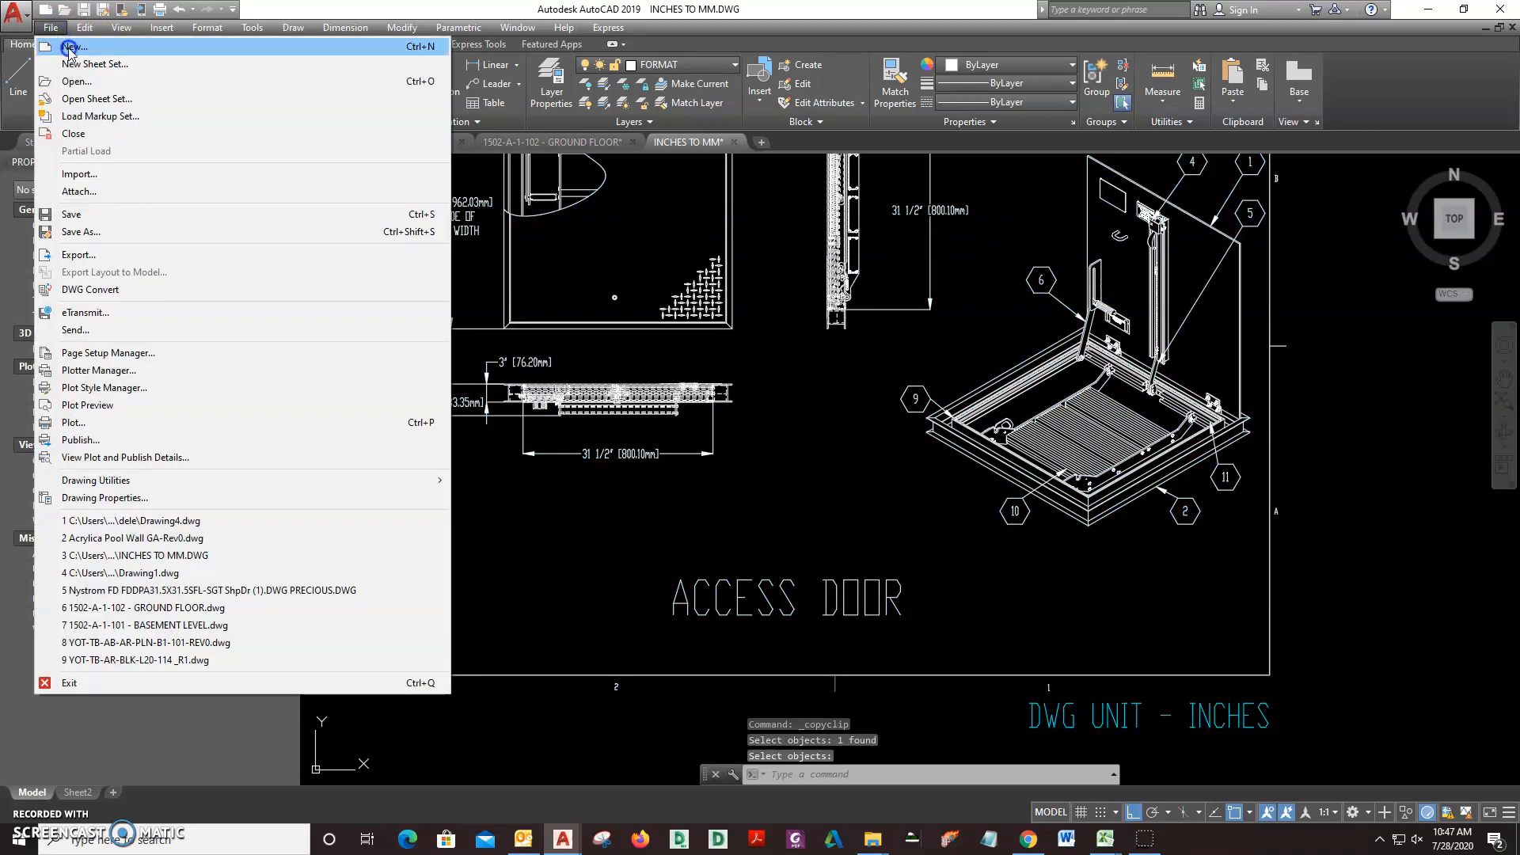
left_click(64, 35)
left_click(958, 568)
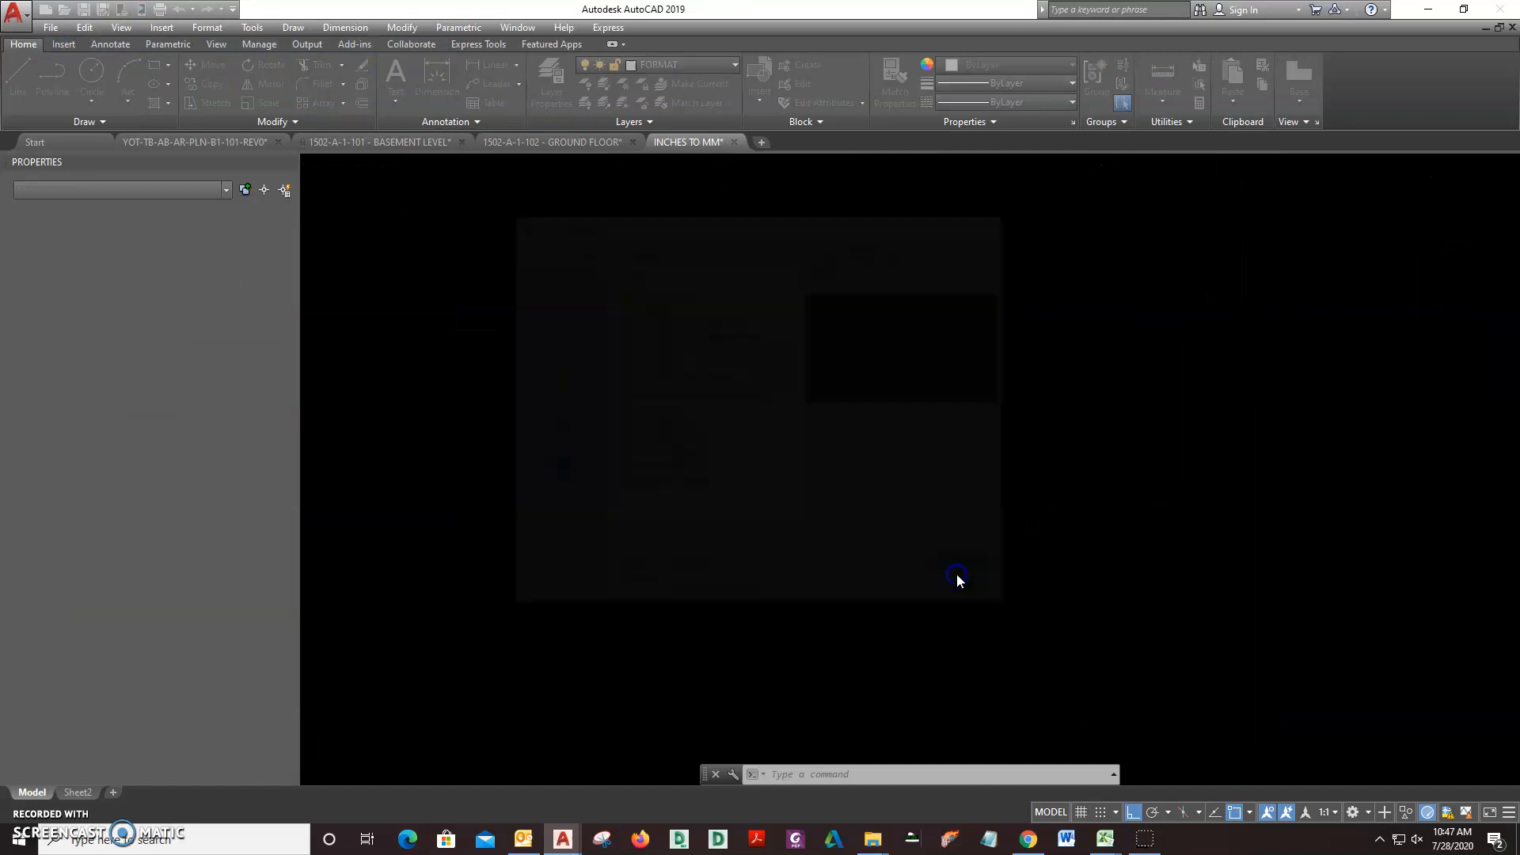
Paste the copied access door sheet into the new drawing, just beside the origin
left_click(84, 27)
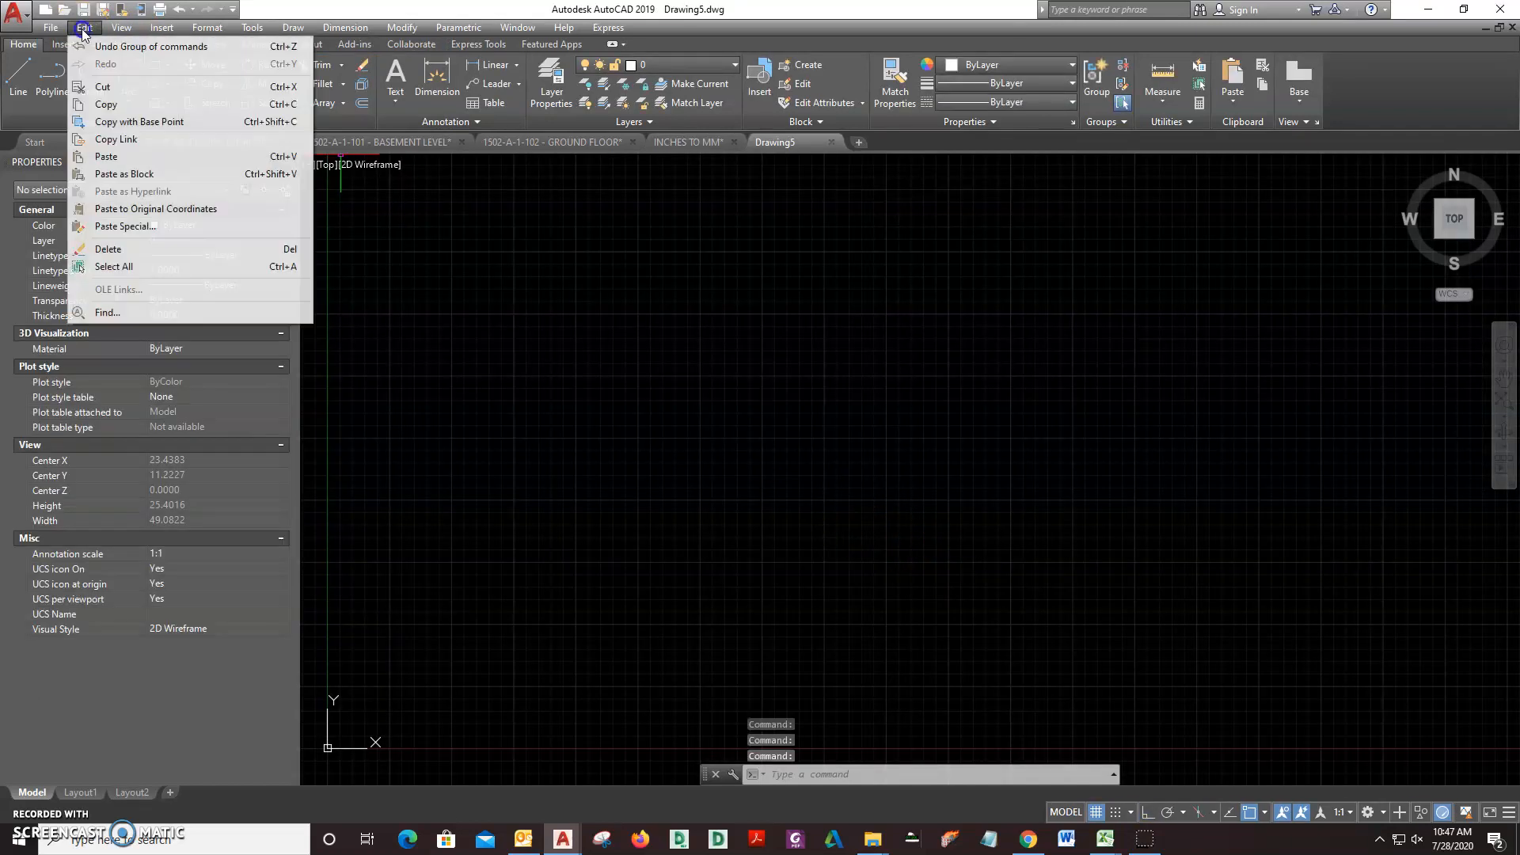
left_click(136, 165)
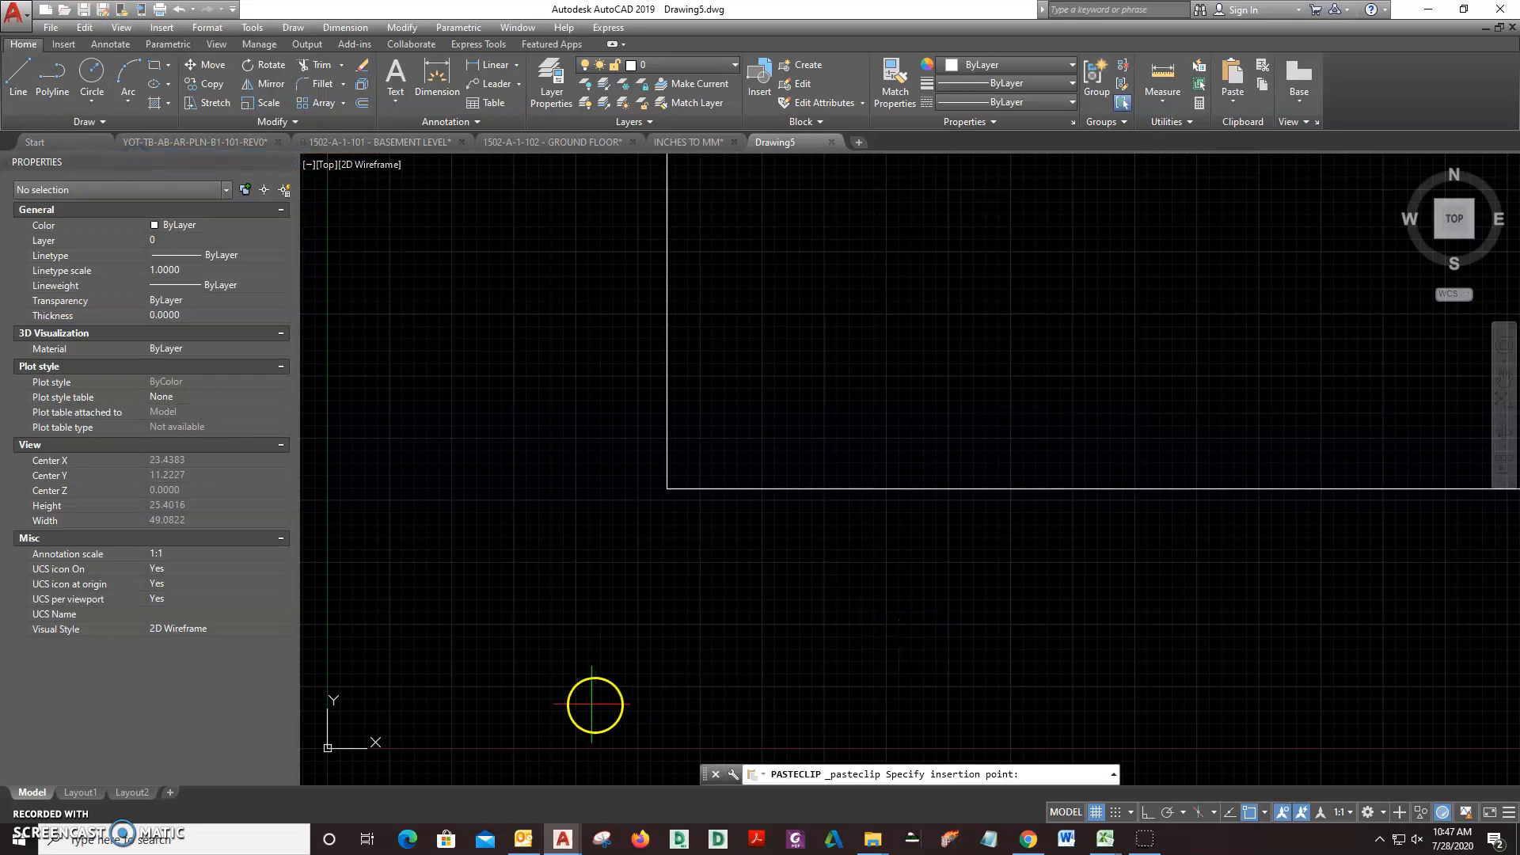
left_click(588, 704)
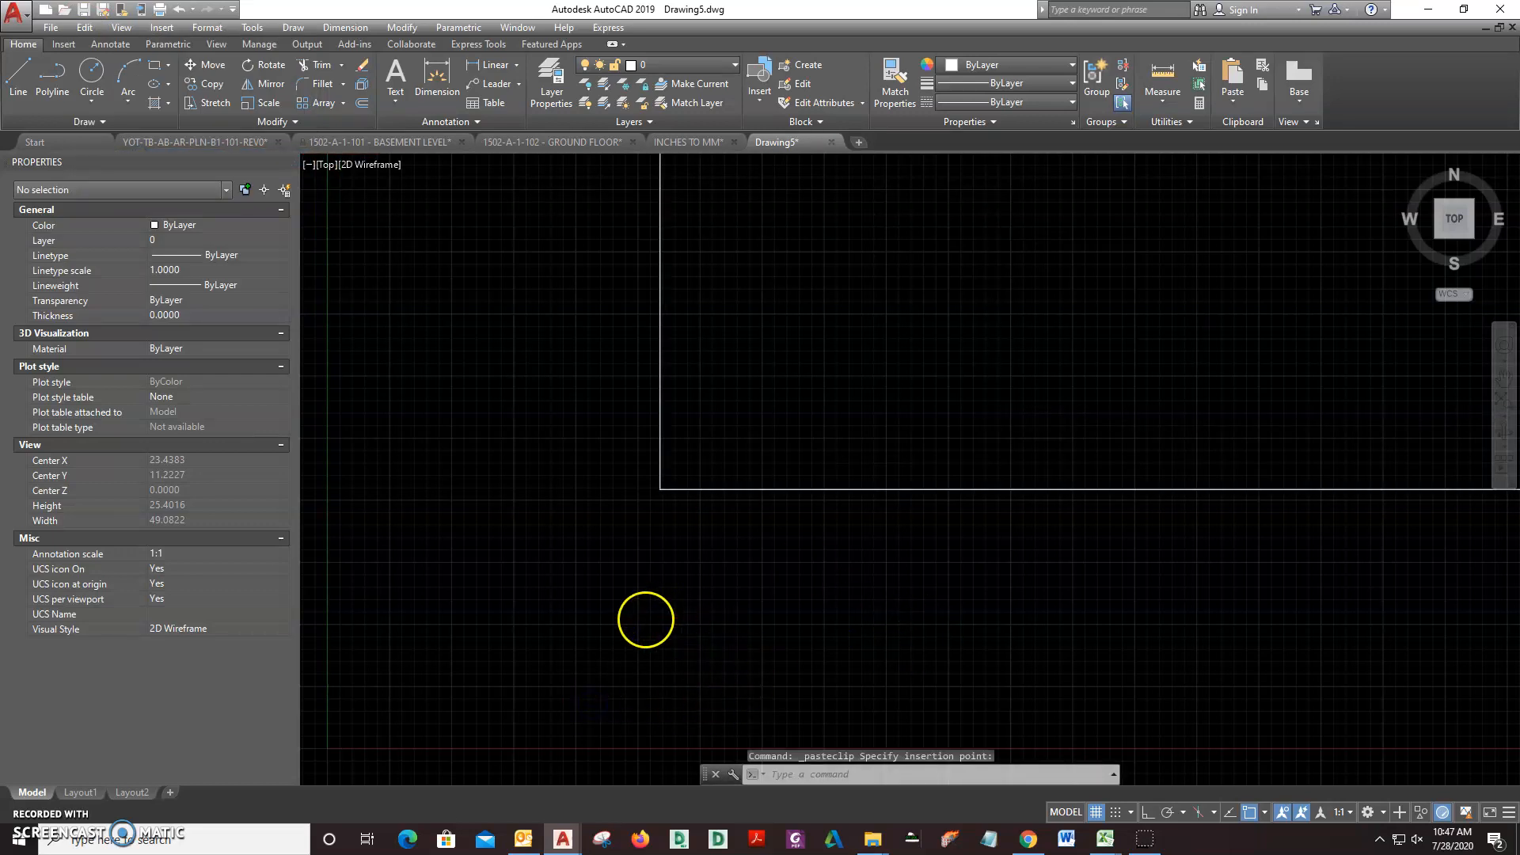
Scale the whole access door sheet by a factor of 25.4 from the lower-left corner of its border
scroll(645, 619, "down", 10)
scroll(656, 629, "up", 4)
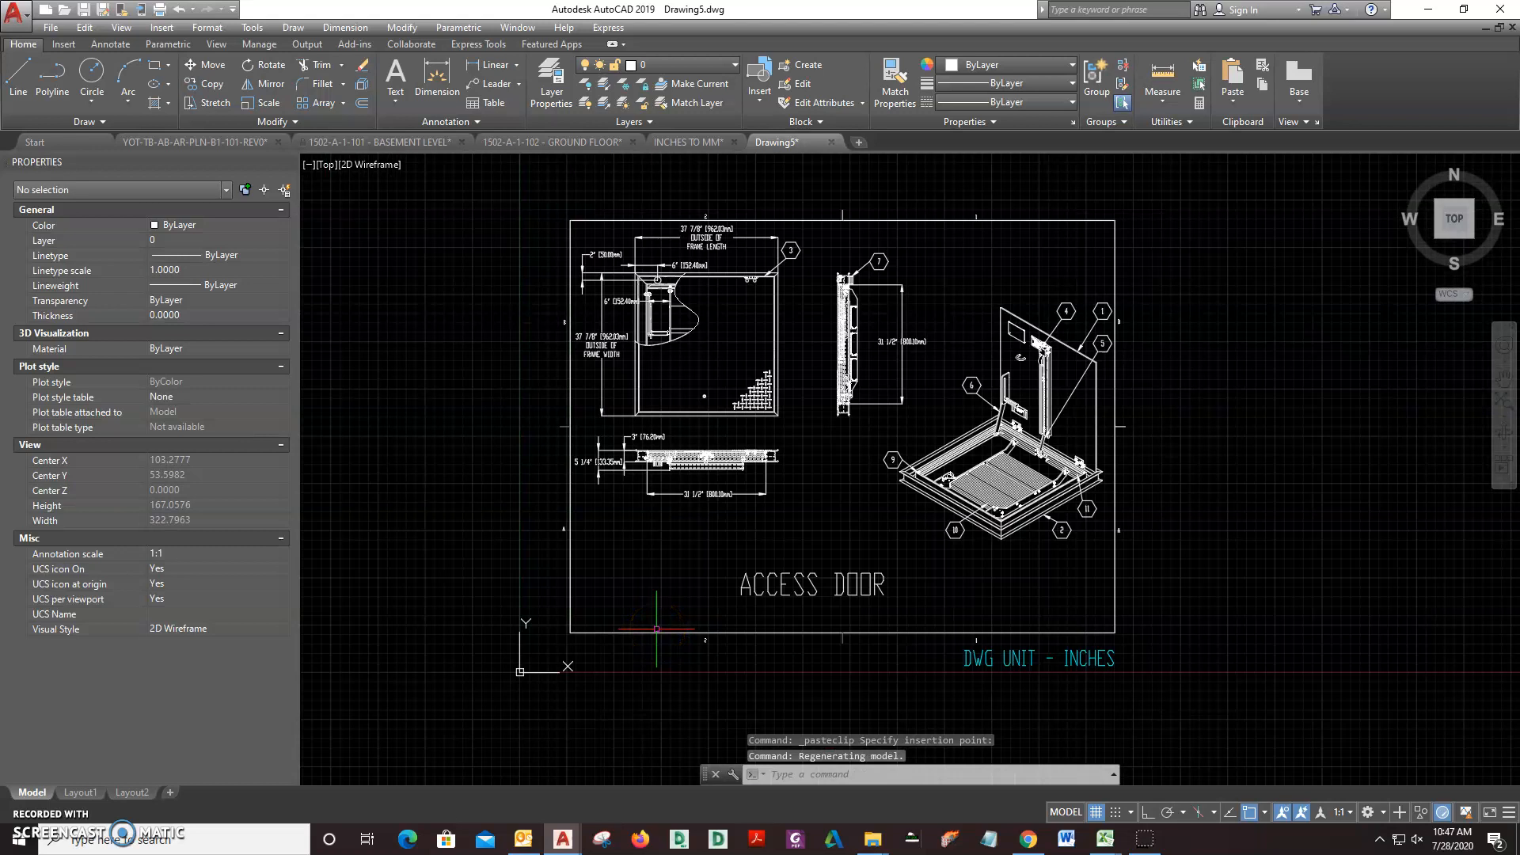
type("scal")
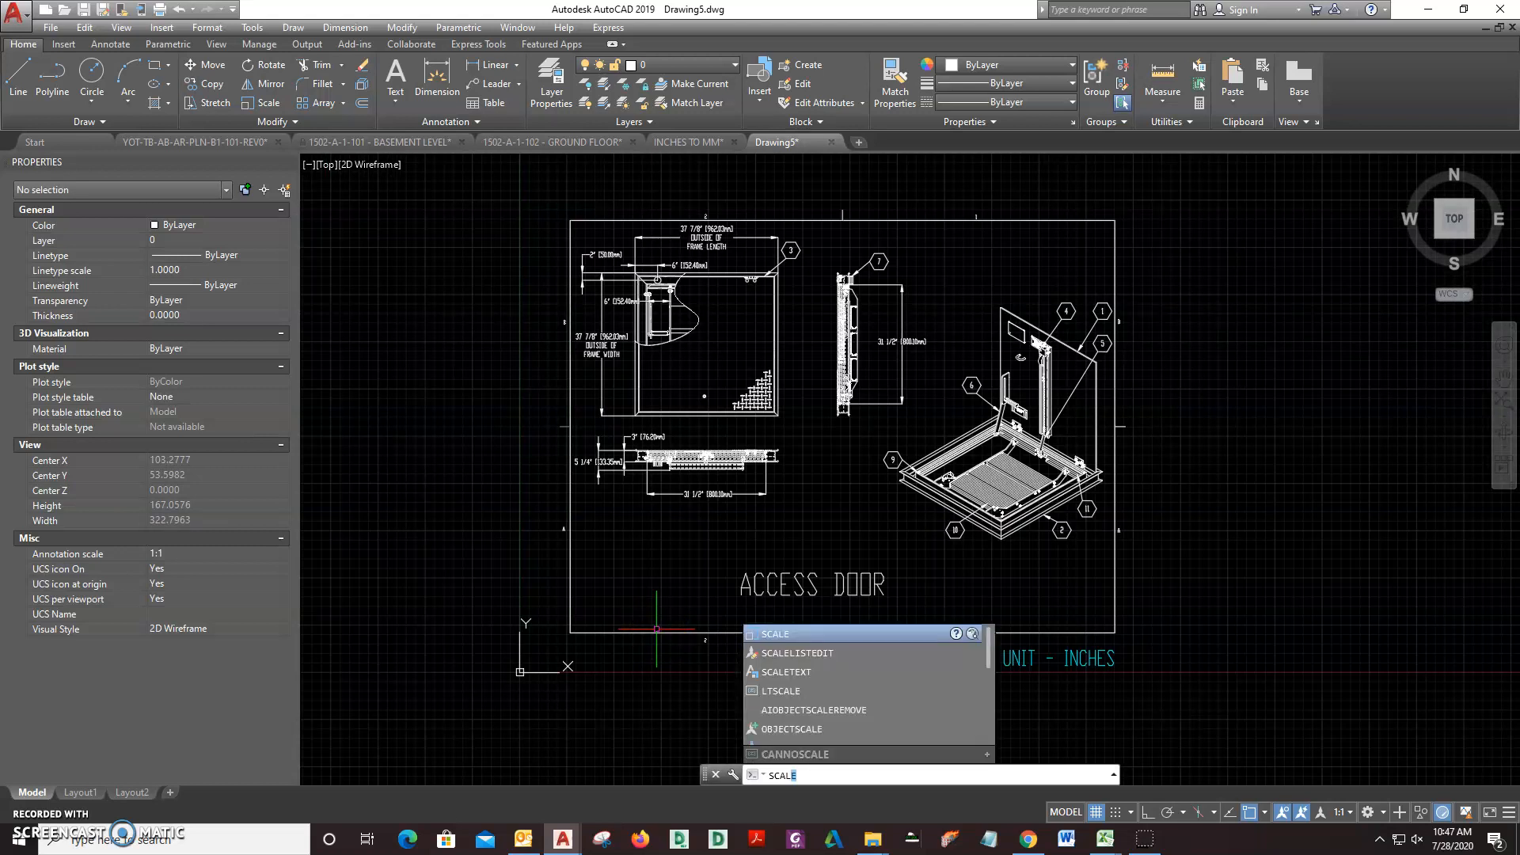
key("Return")
left_click(747, 632)
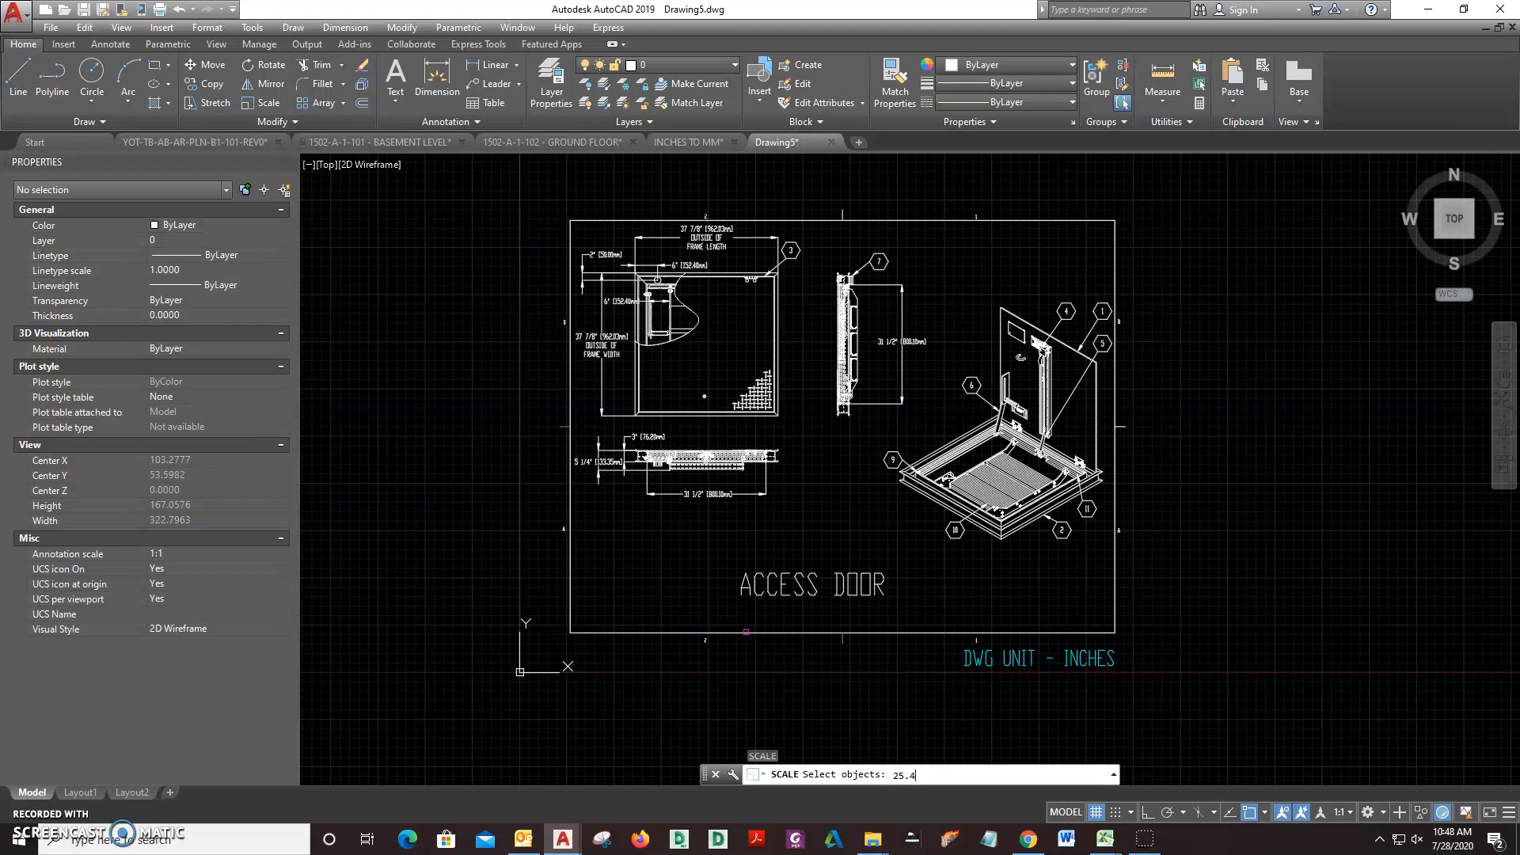
key("Return")
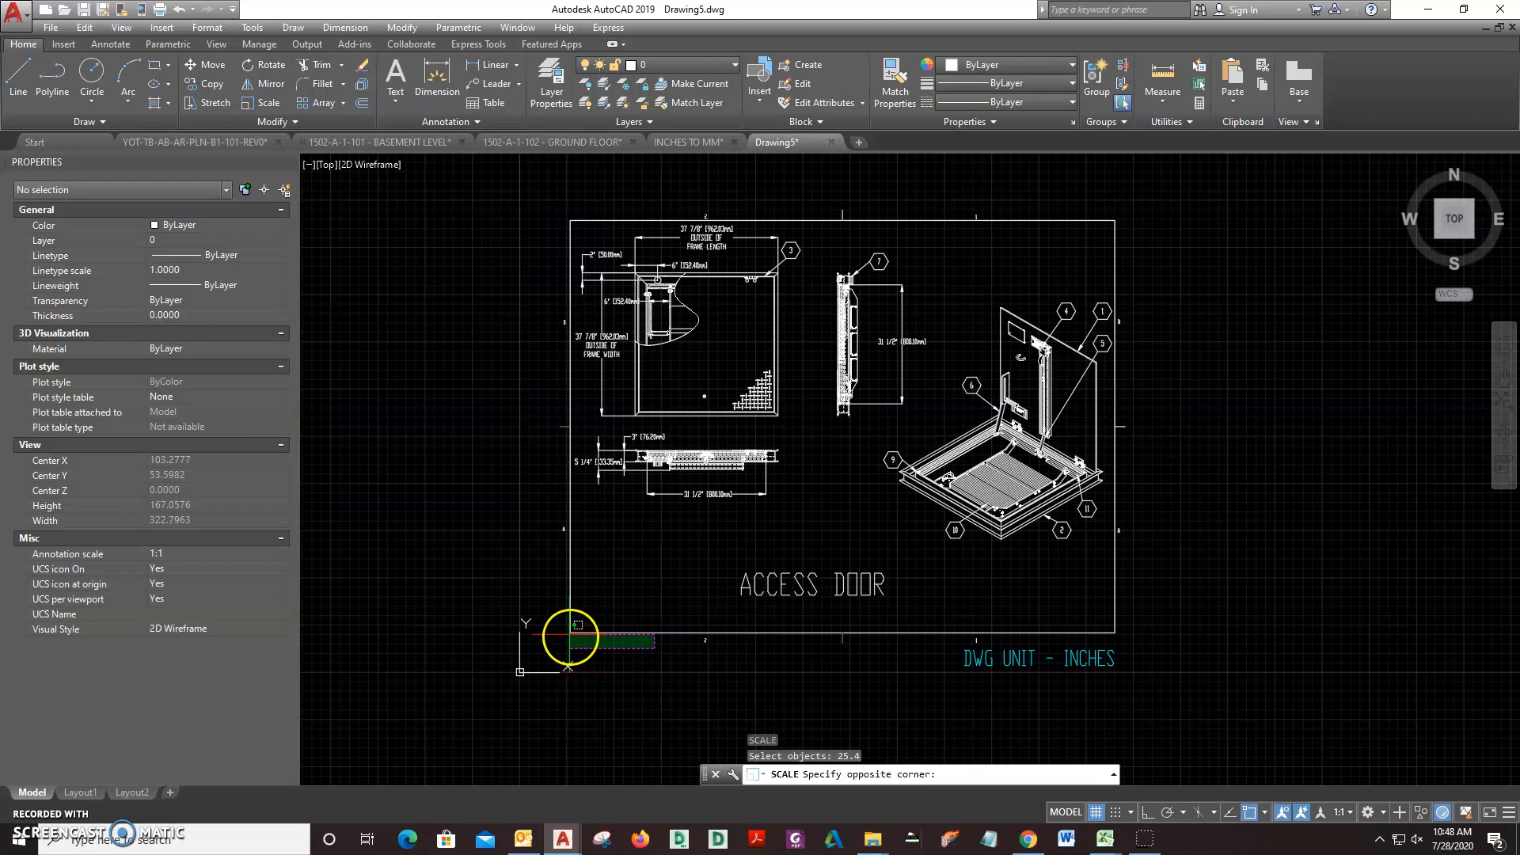
left_click(690, 630)
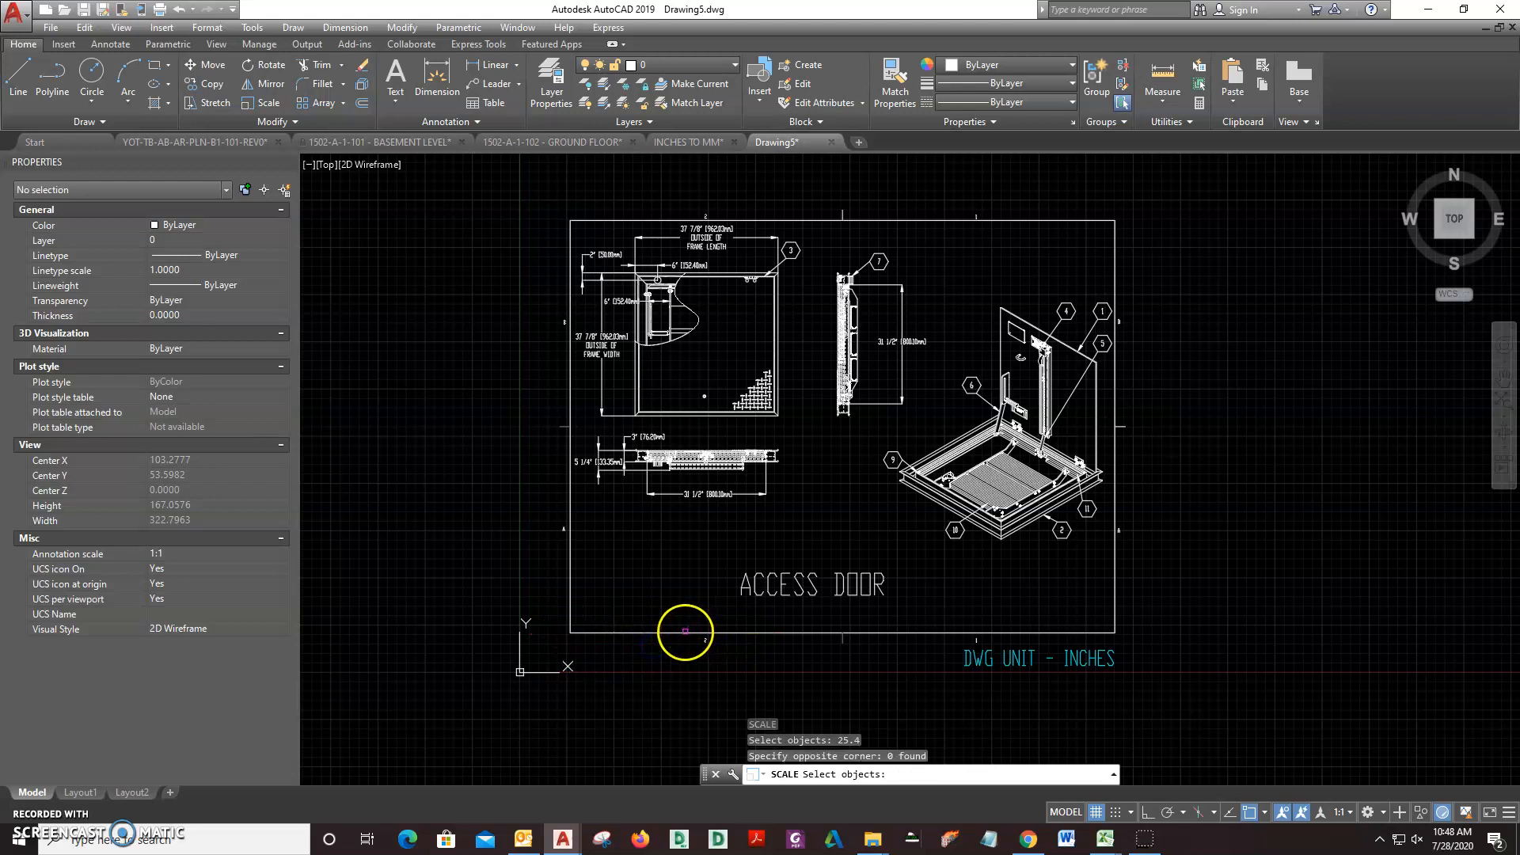
left_click(684, 631)
key("Return")
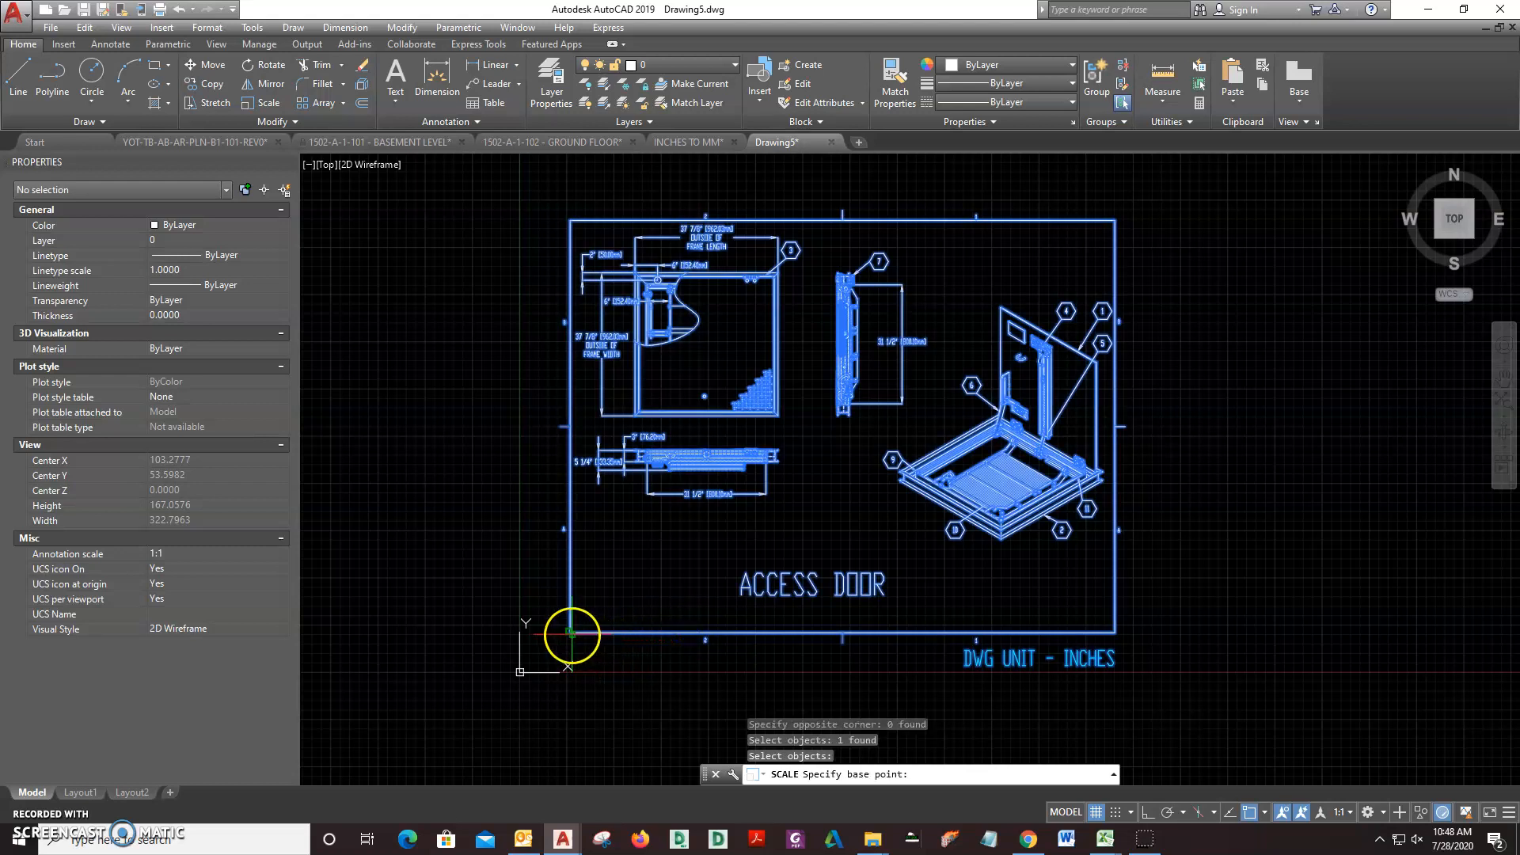
left_click(571, 633)
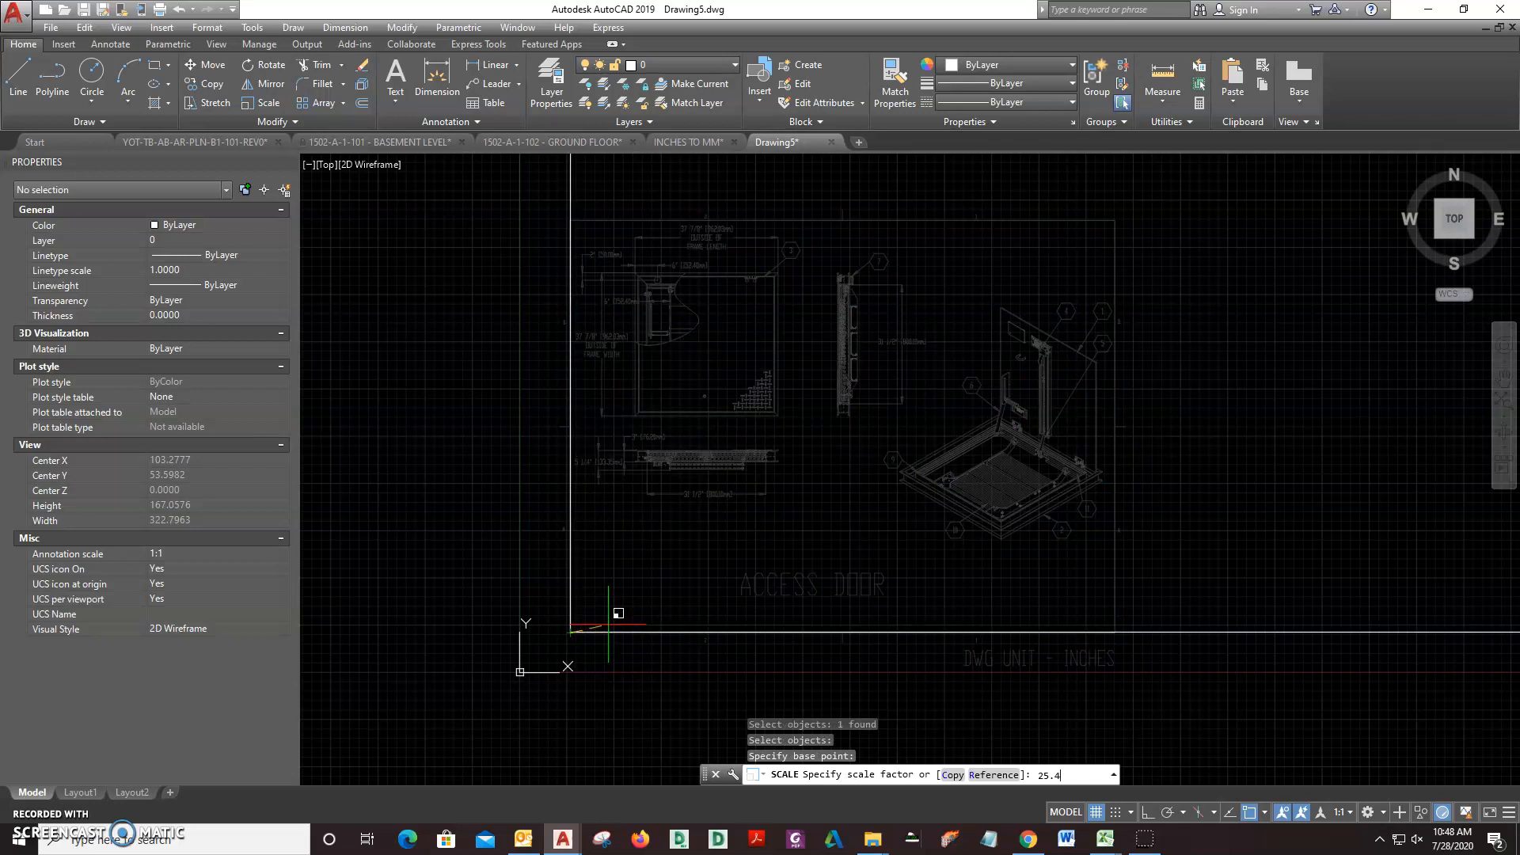
key("Return")
Measure the scaled door's outside frame length between the extension lines of its dimension
scroll(593, 641, "down", 10)
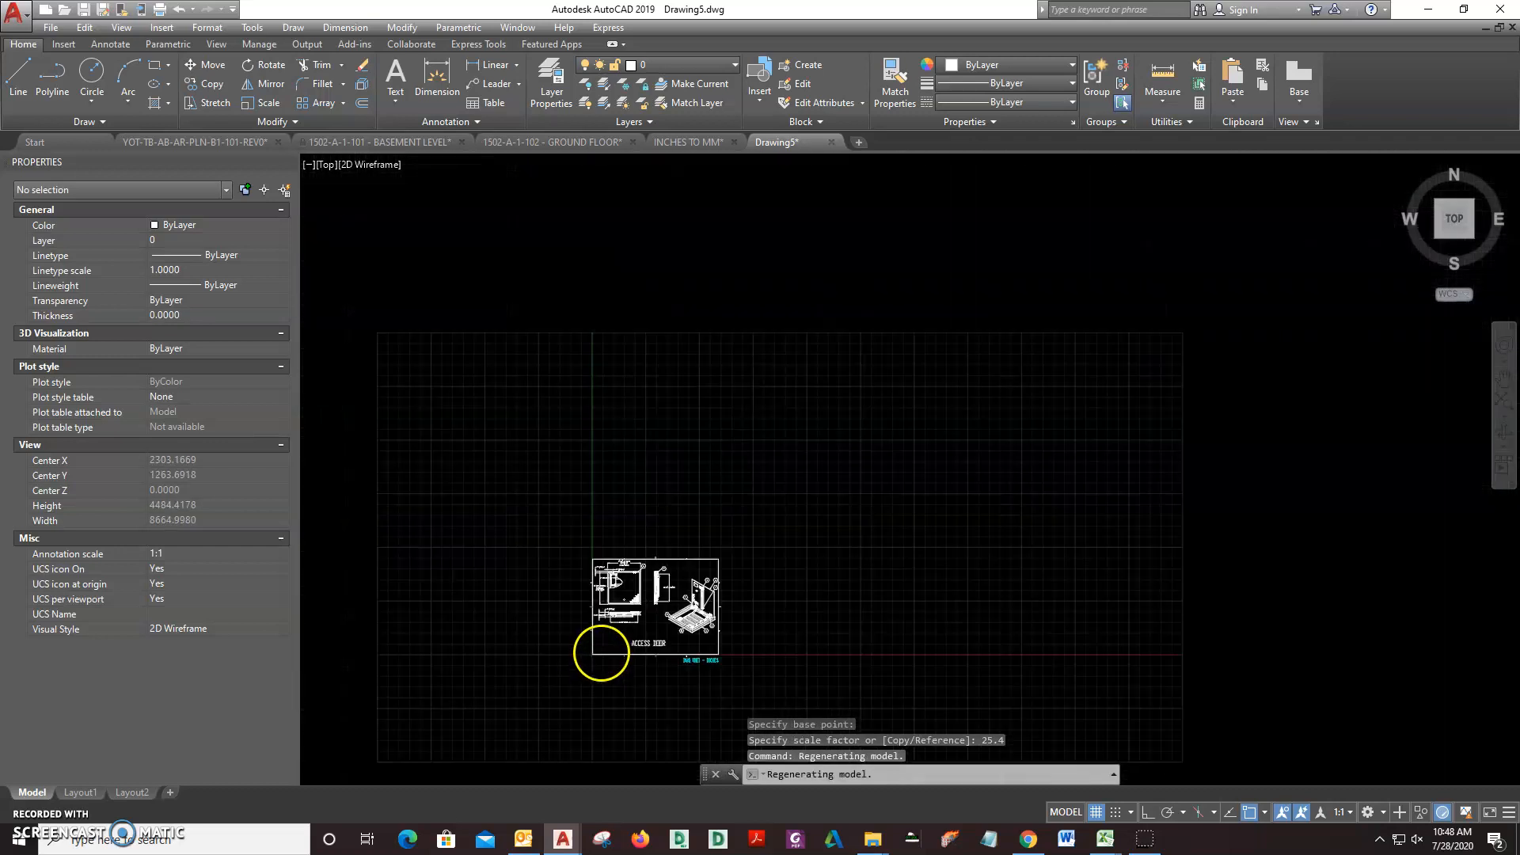
scroll(621, 567, "up", 6)
middle_click_drag(525, 484, 627, 509)
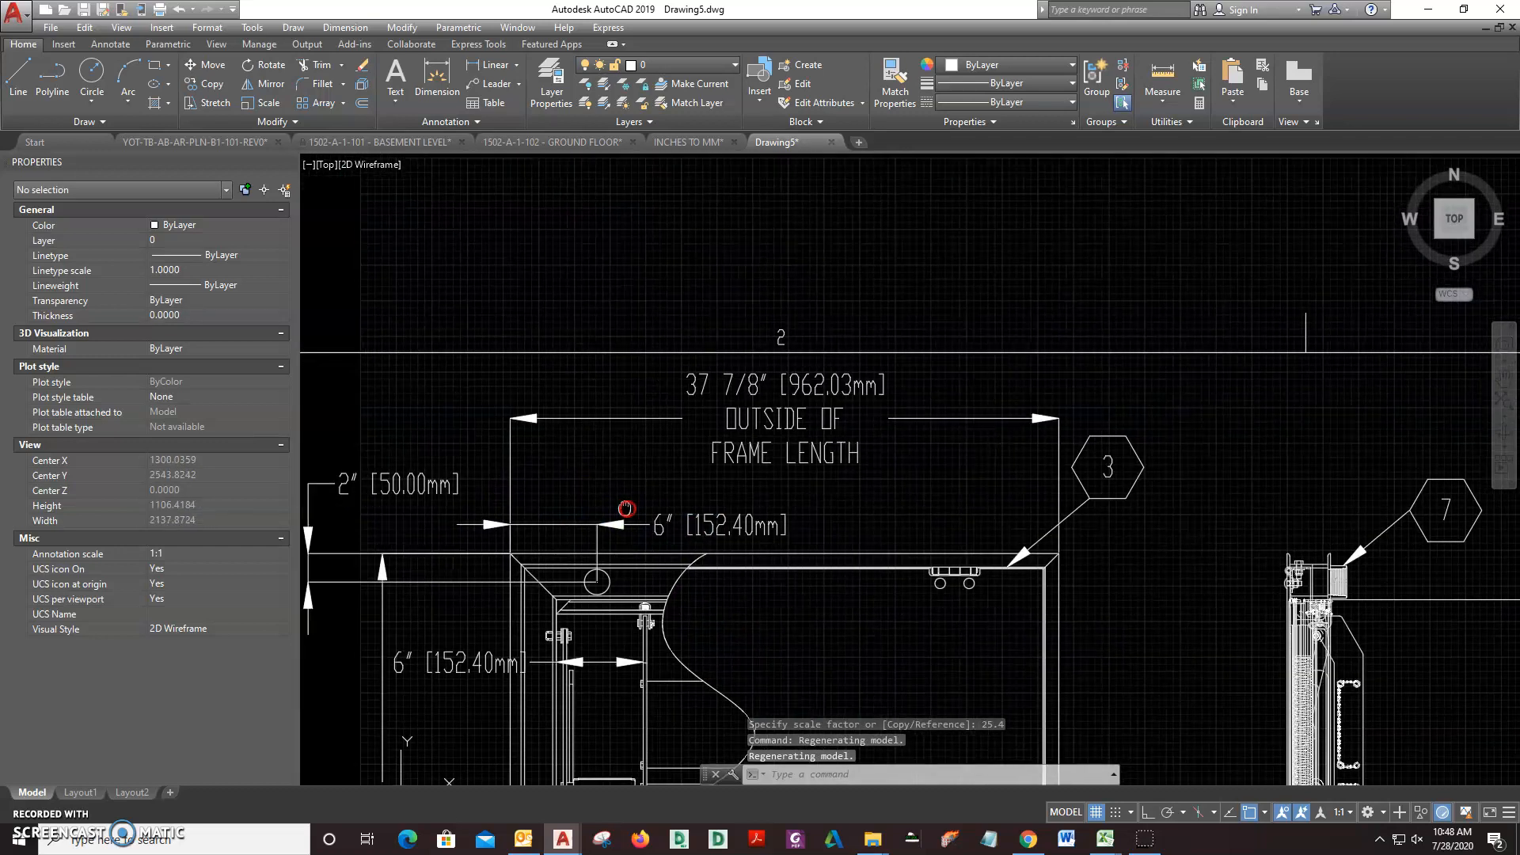
type("d")
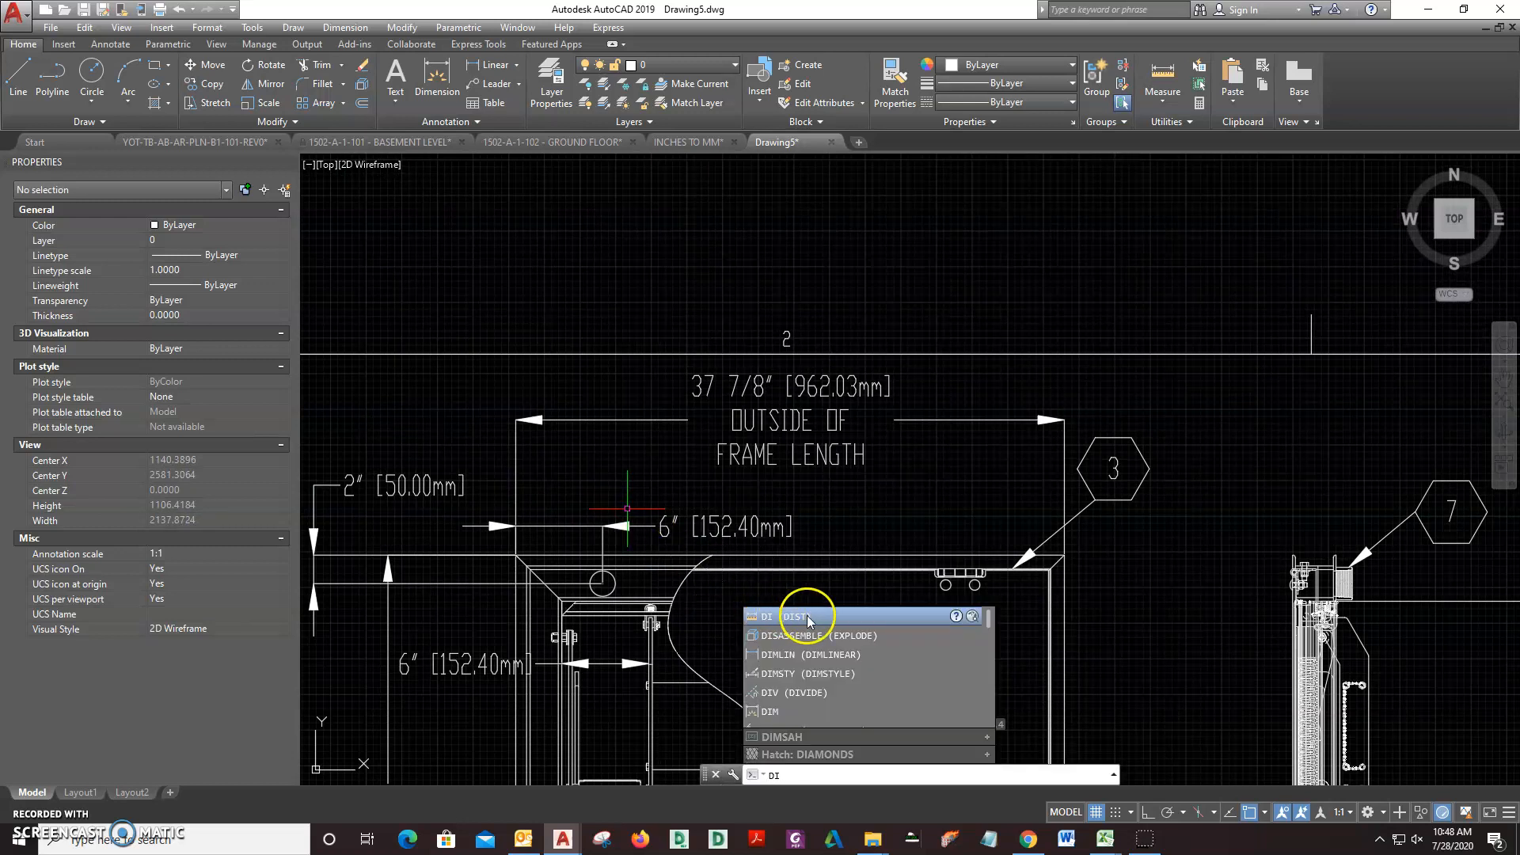
left_click(802, 618)
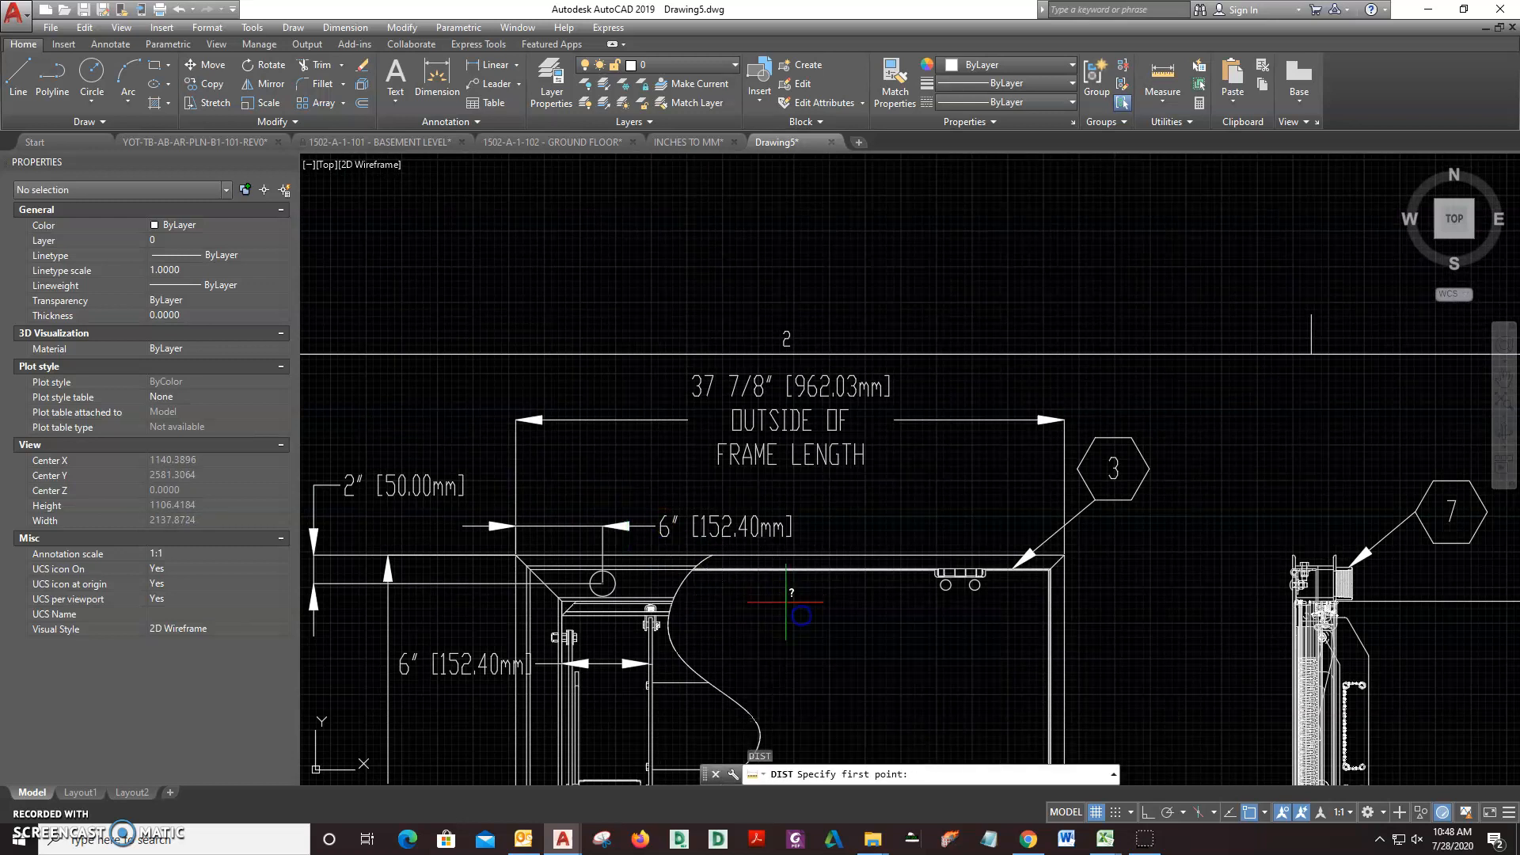
left_click(513, 456)
left_click(1063, 457)
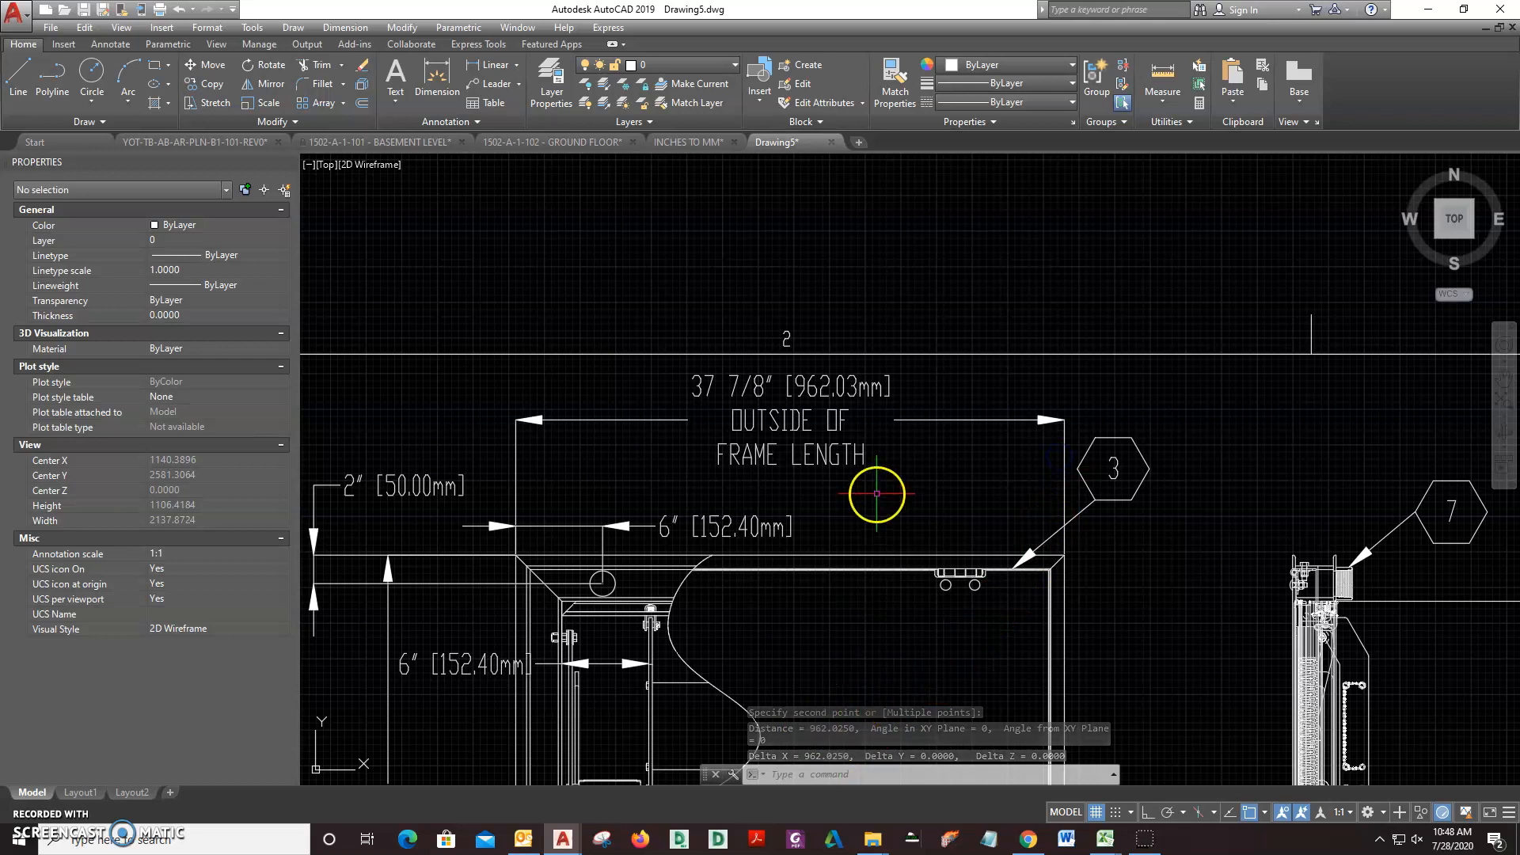
scroll(877, 494, "down", 6)
left_click(788, 375)
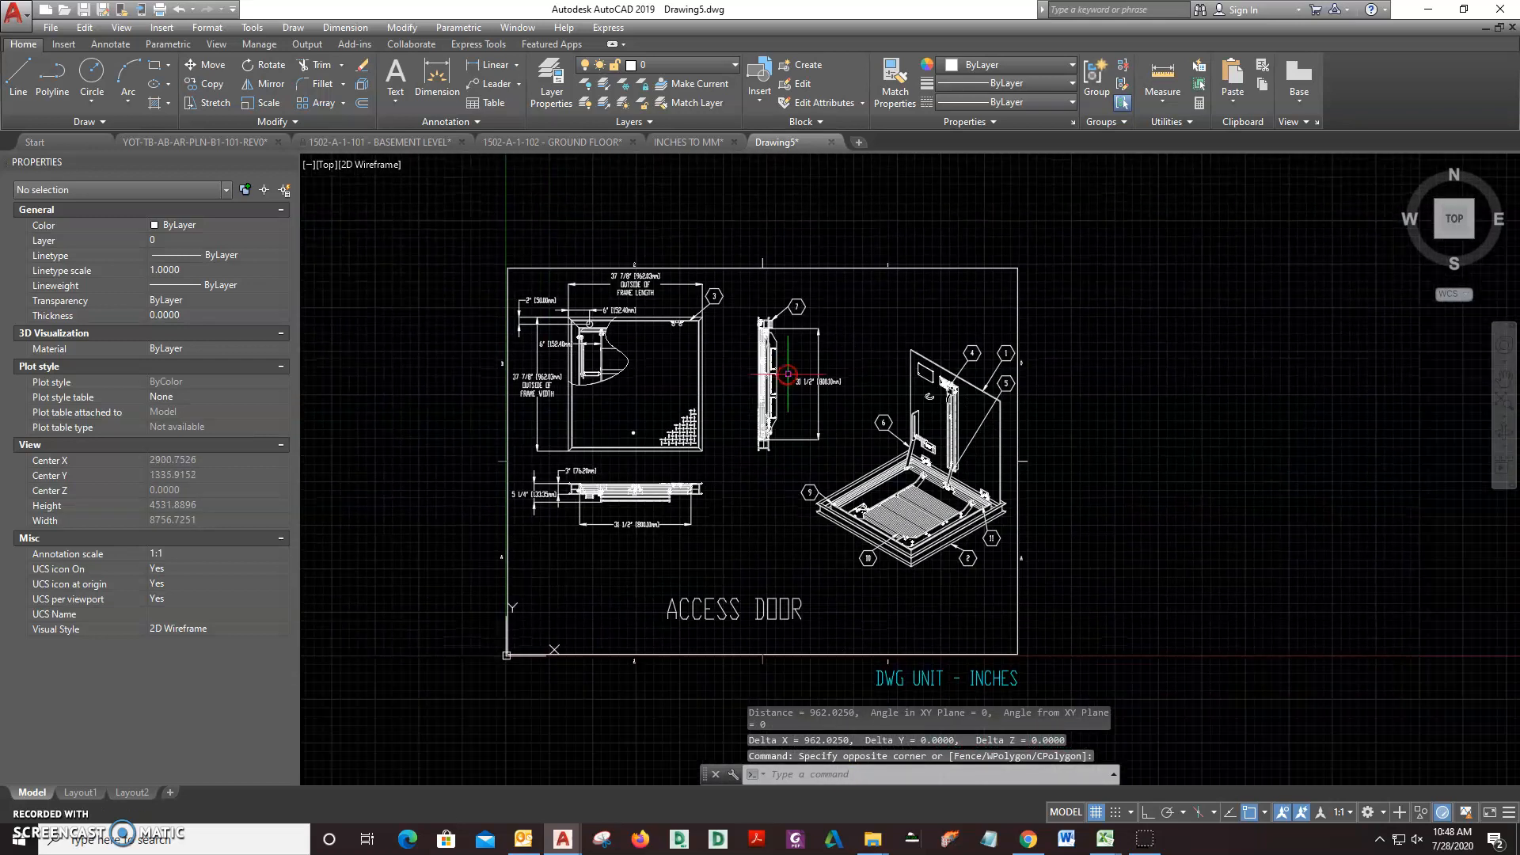
scroll(739, 301, "up", 4)
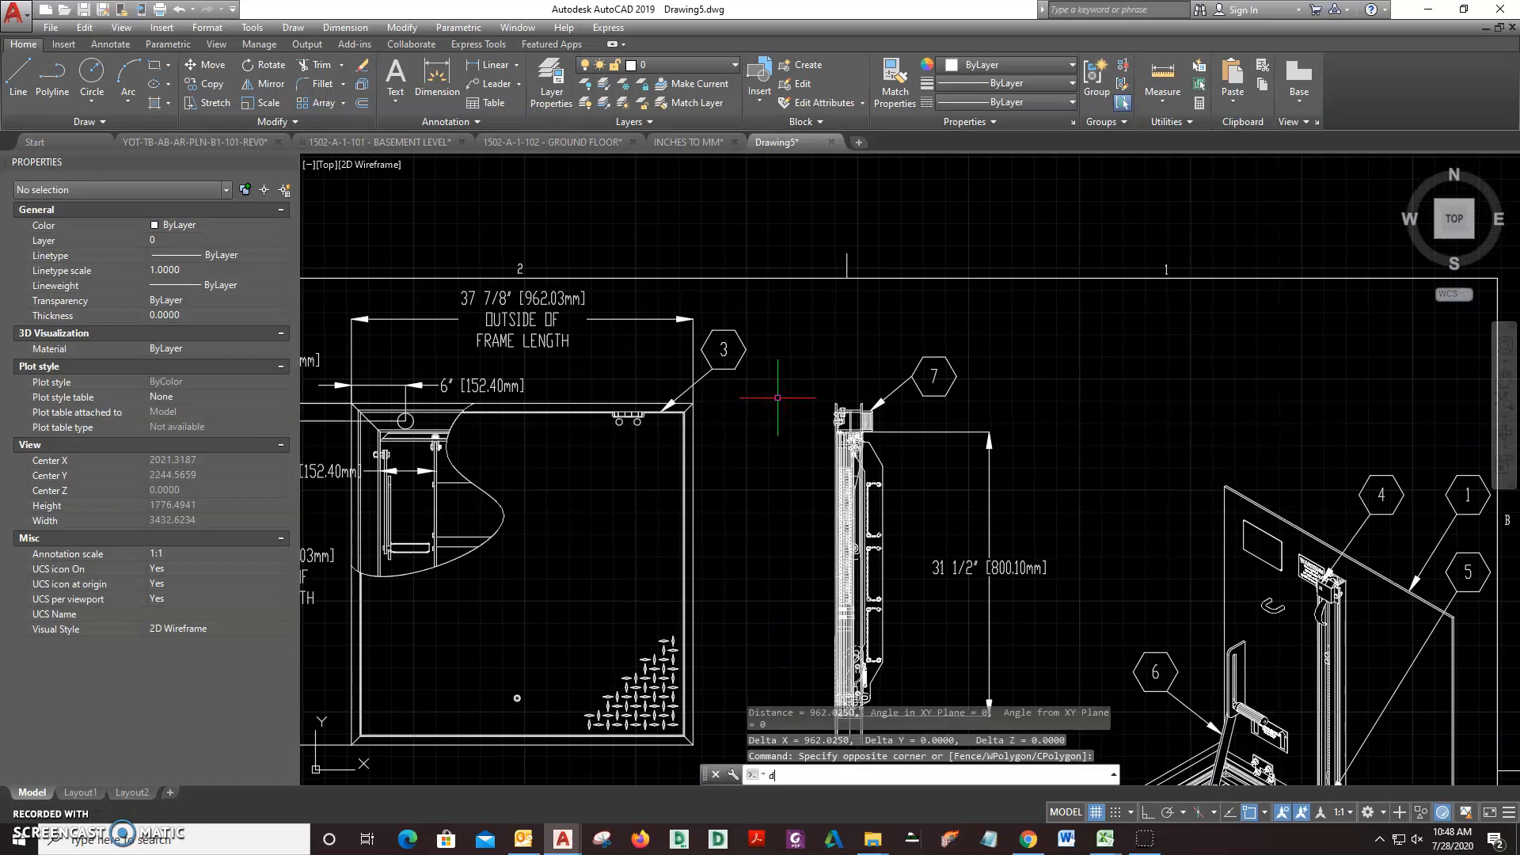
type("DI")
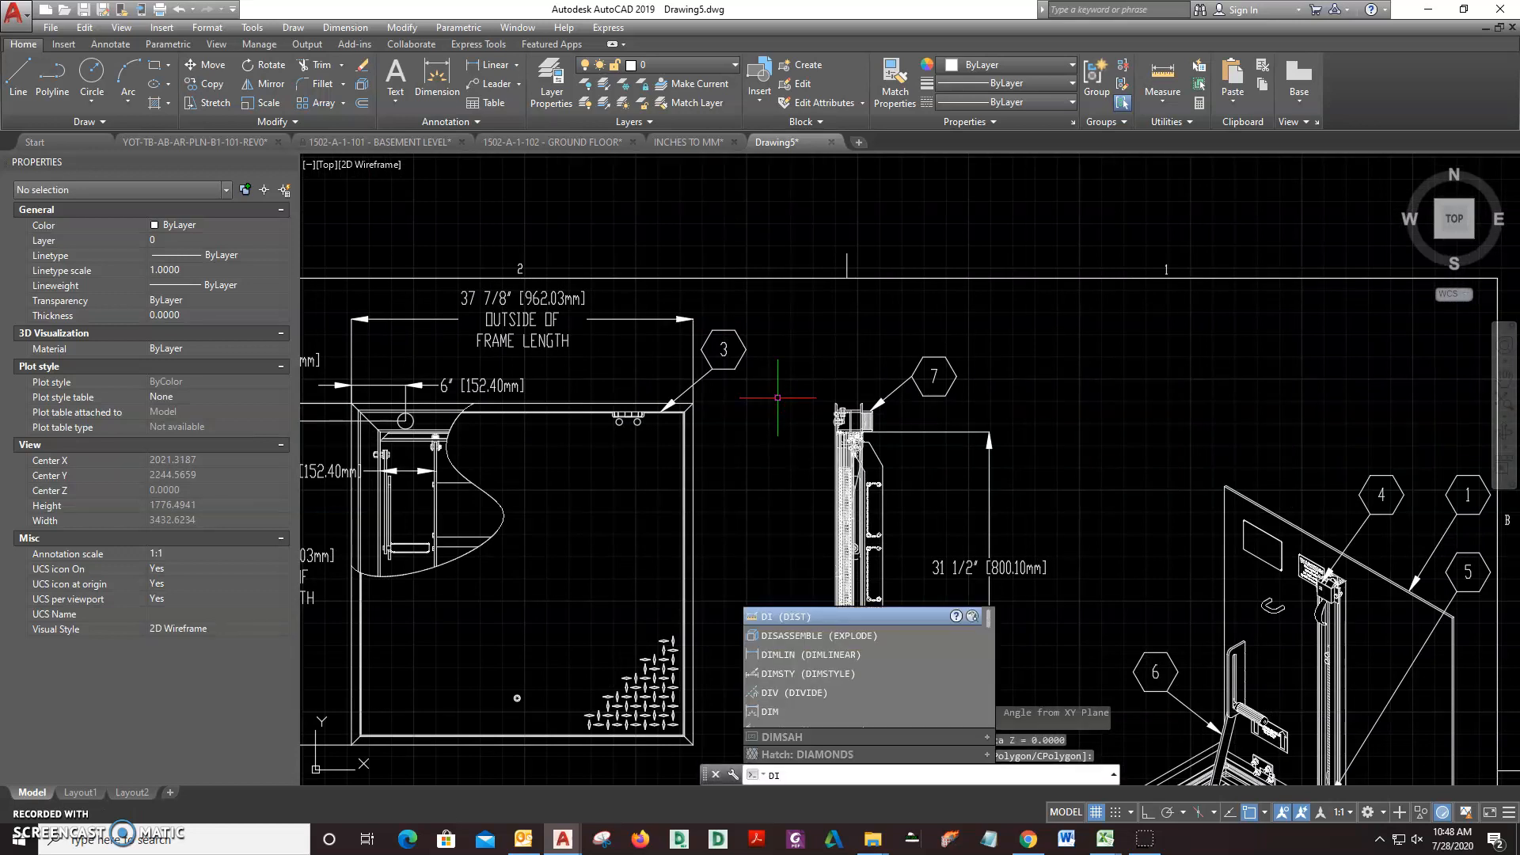
type("M")
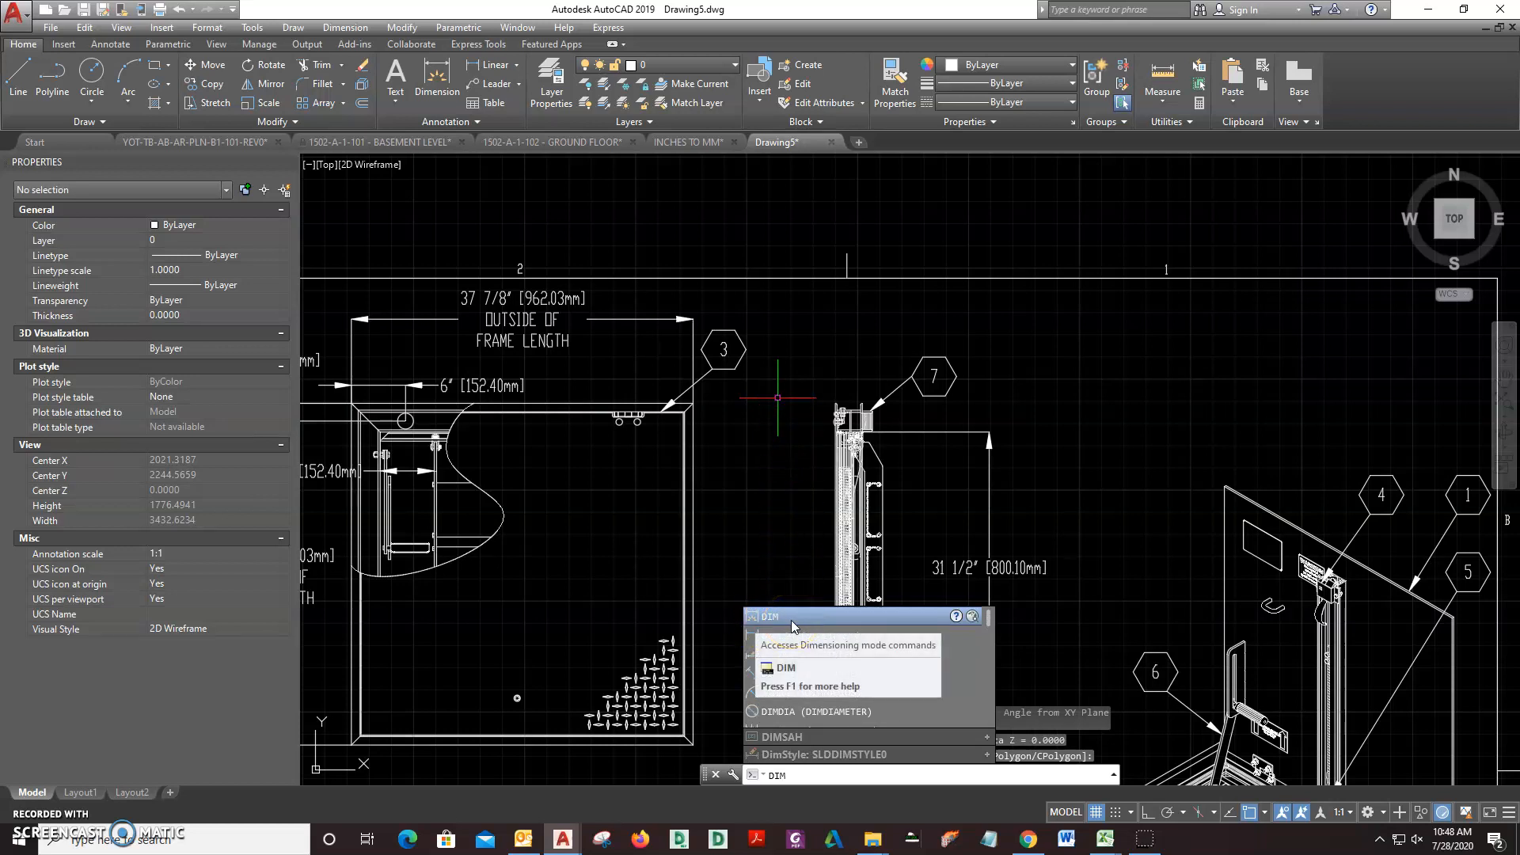
key("Escape")
left_click(768, 581)
left_click(792, 611)
Create a new dimension style named MM, starting from Standard and used for all dimensions
type("d")
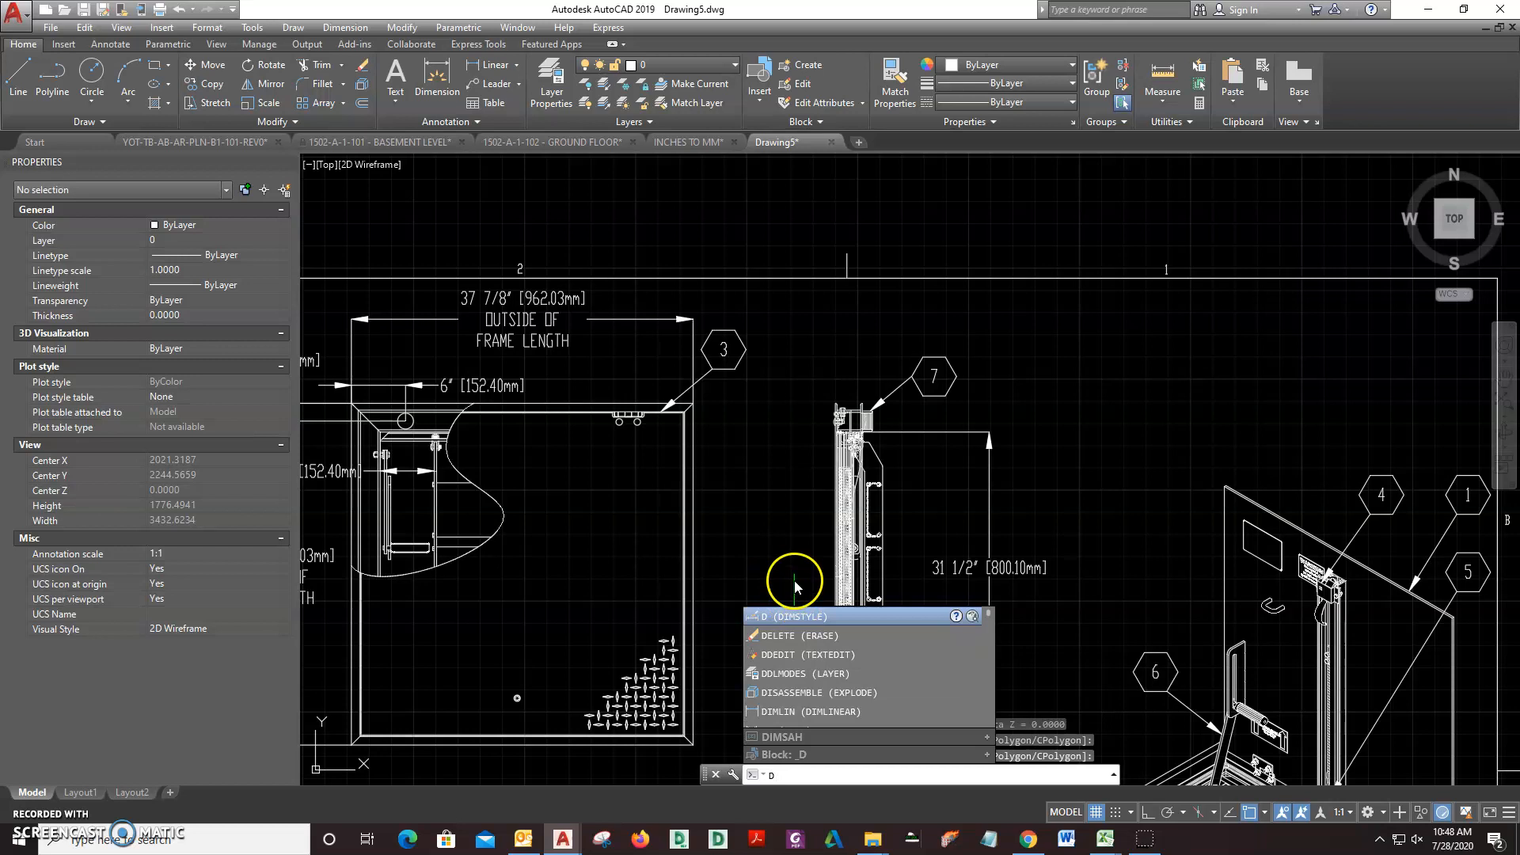
key("Return")
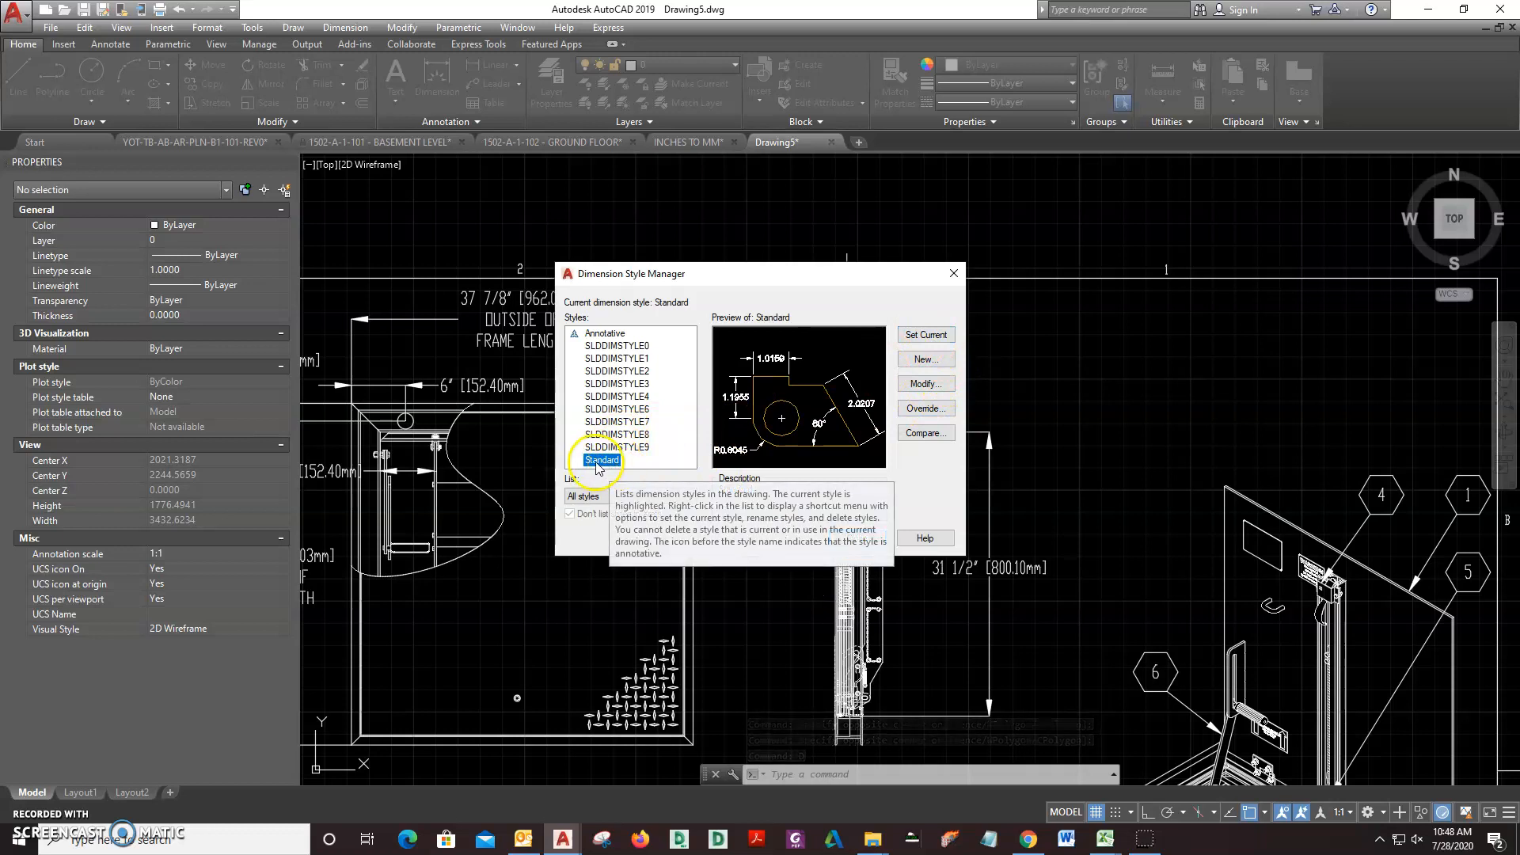
left_click(924, 358)
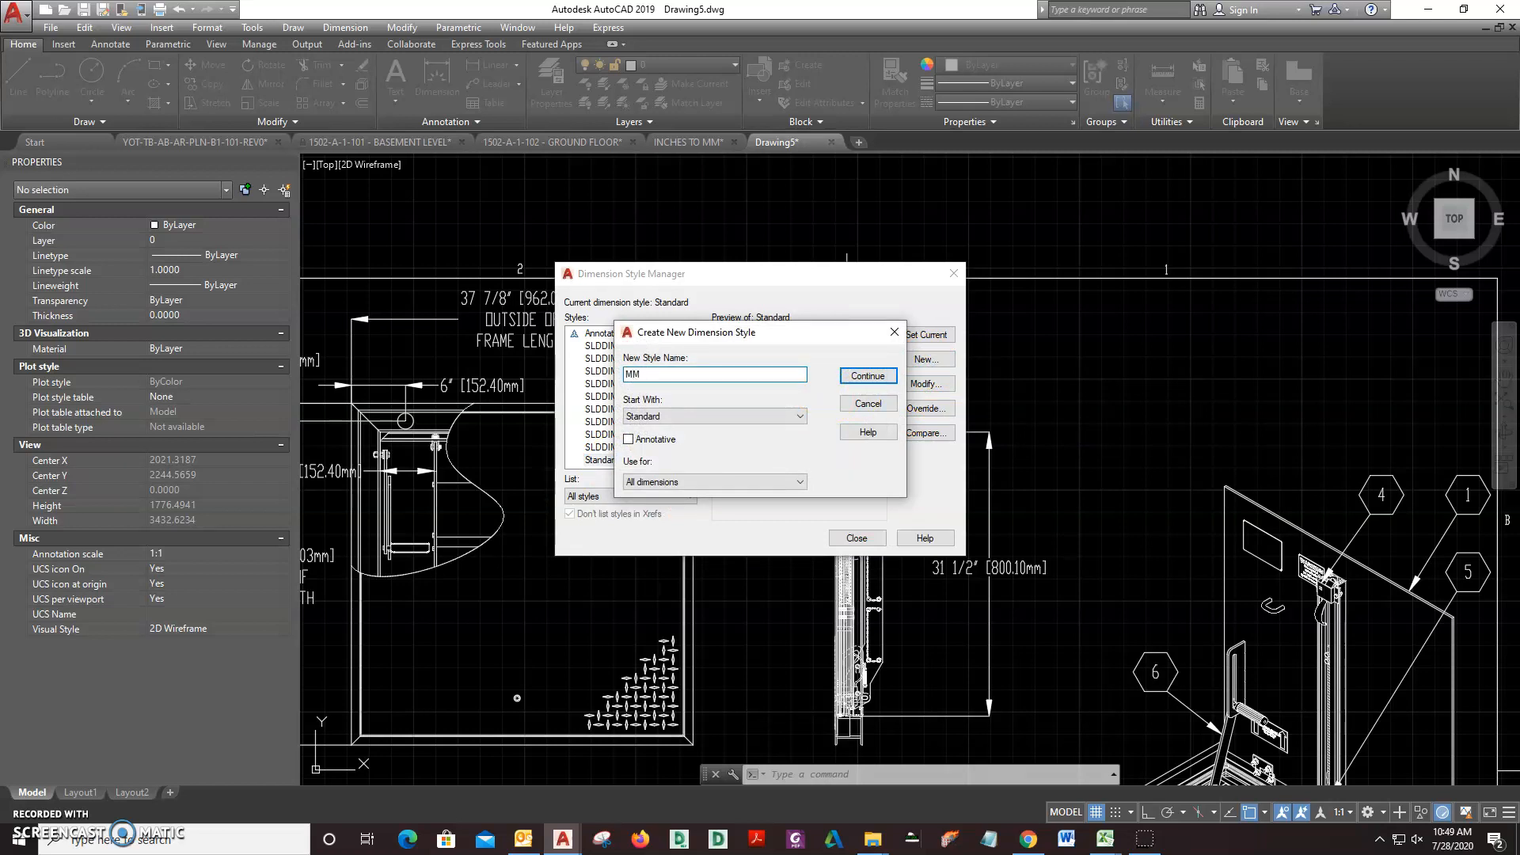
left_click(896, 375)
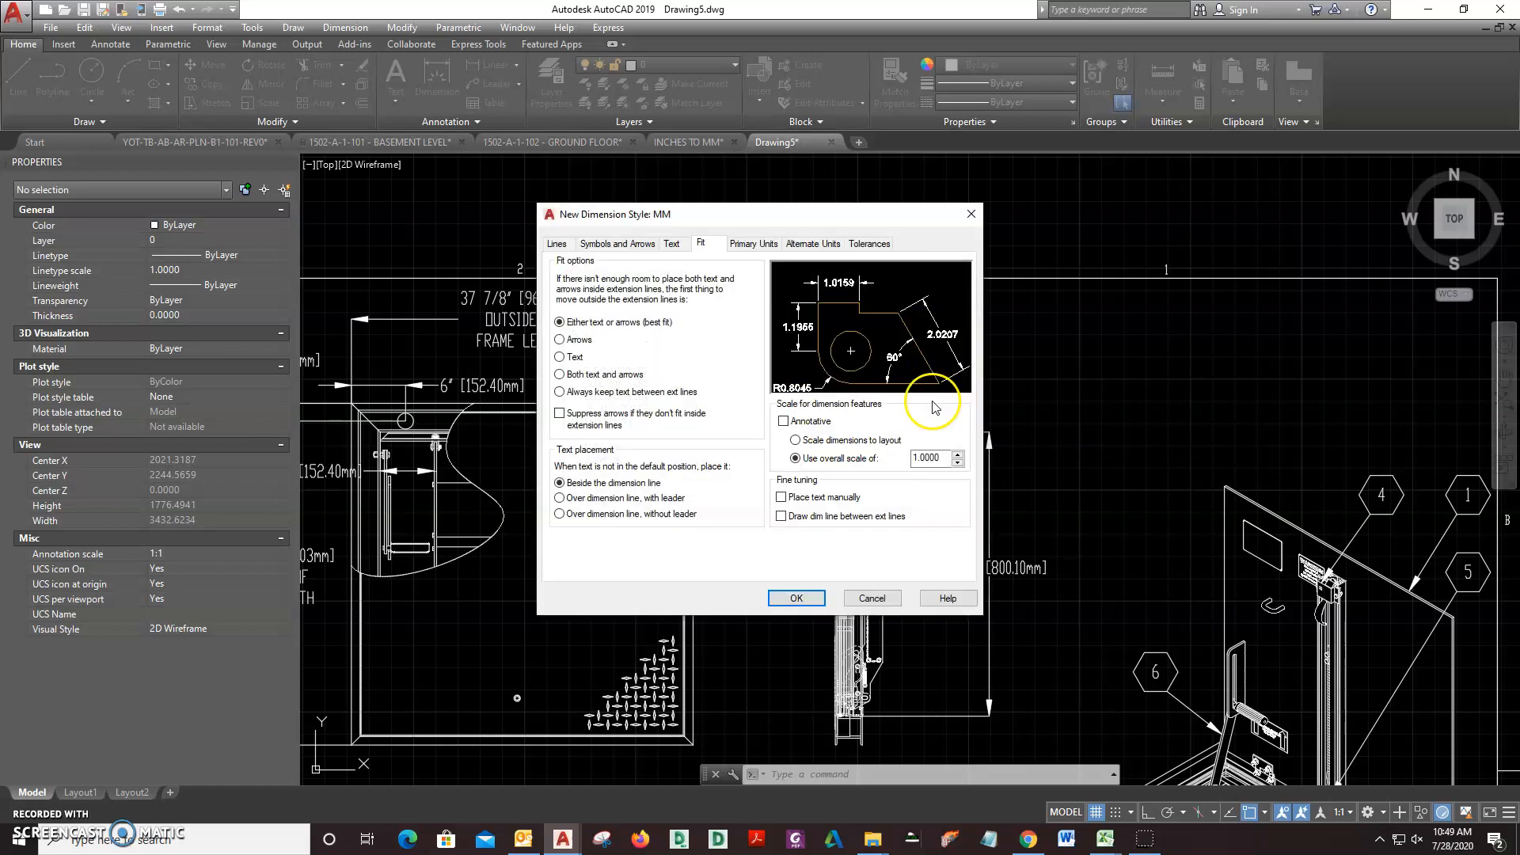
Set both the dimension line color and the extension line color of the MM style to Color 8
left_click(566, 245)
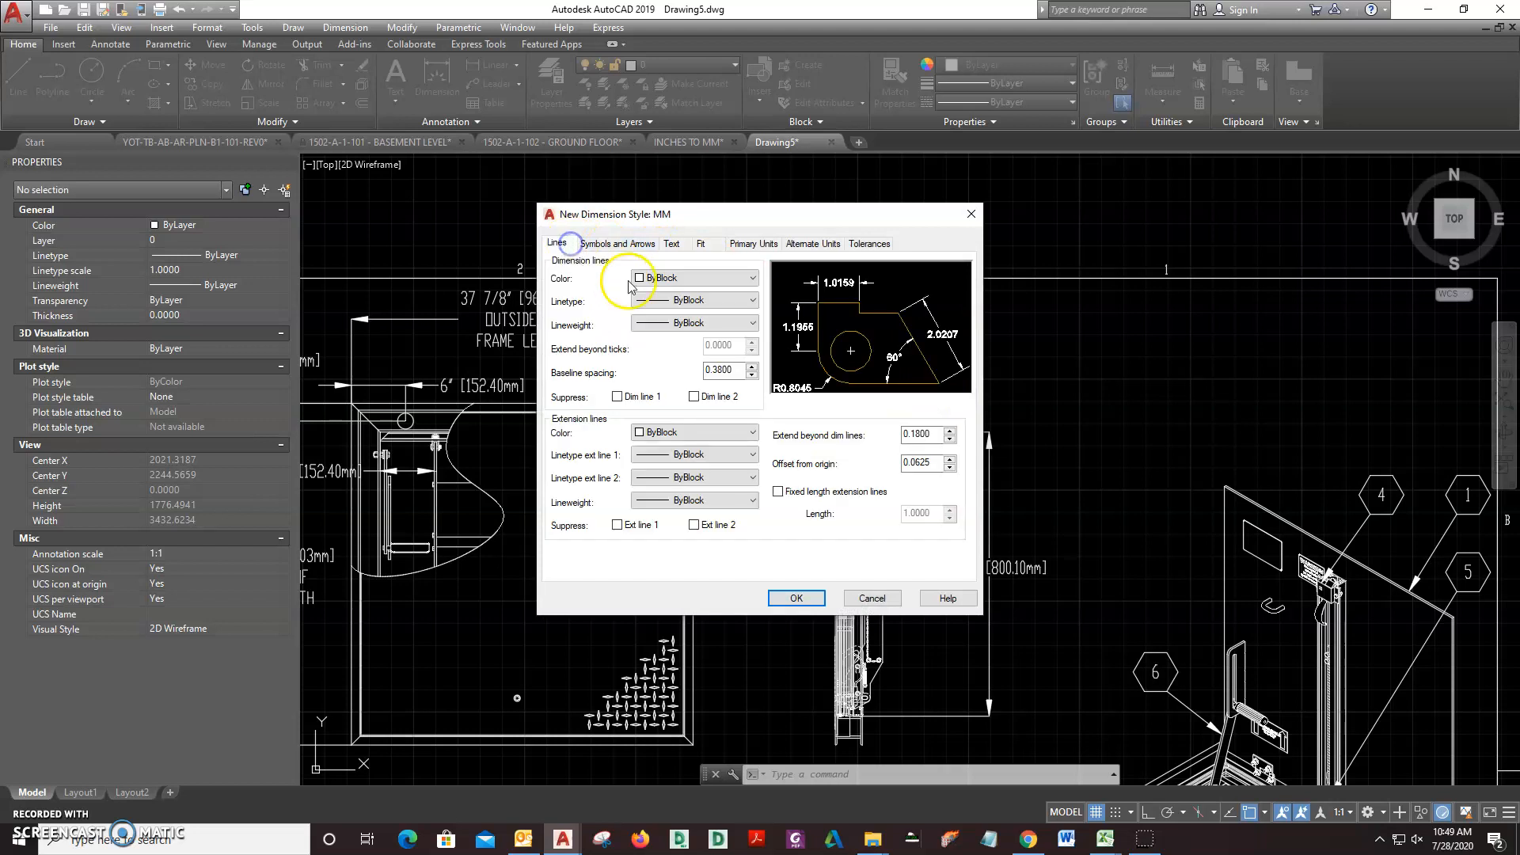
left_click(748, 279)
left_click(687, 406)
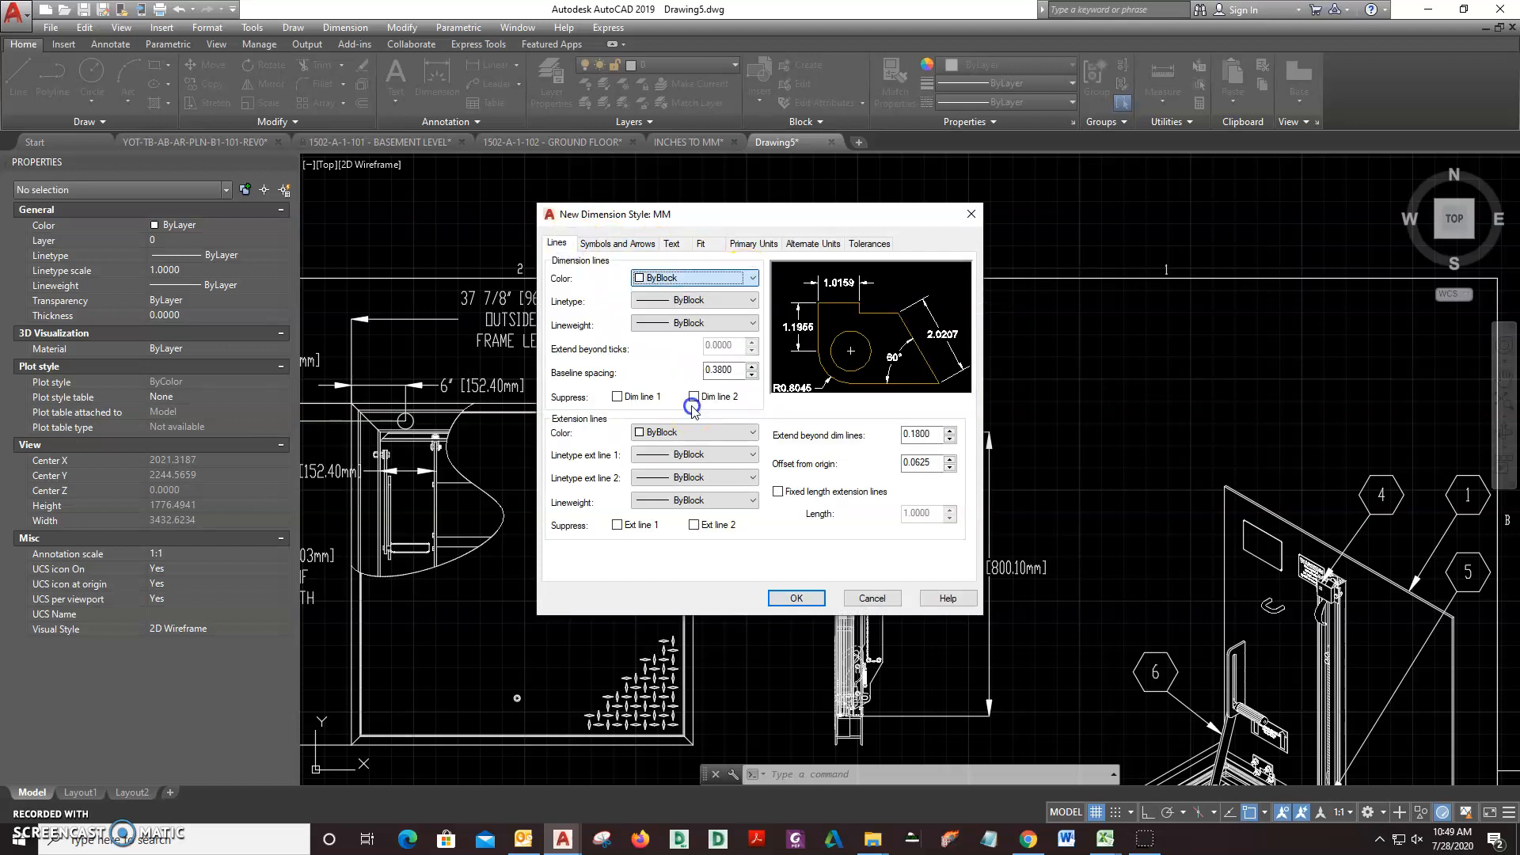
left_click(762, 470)
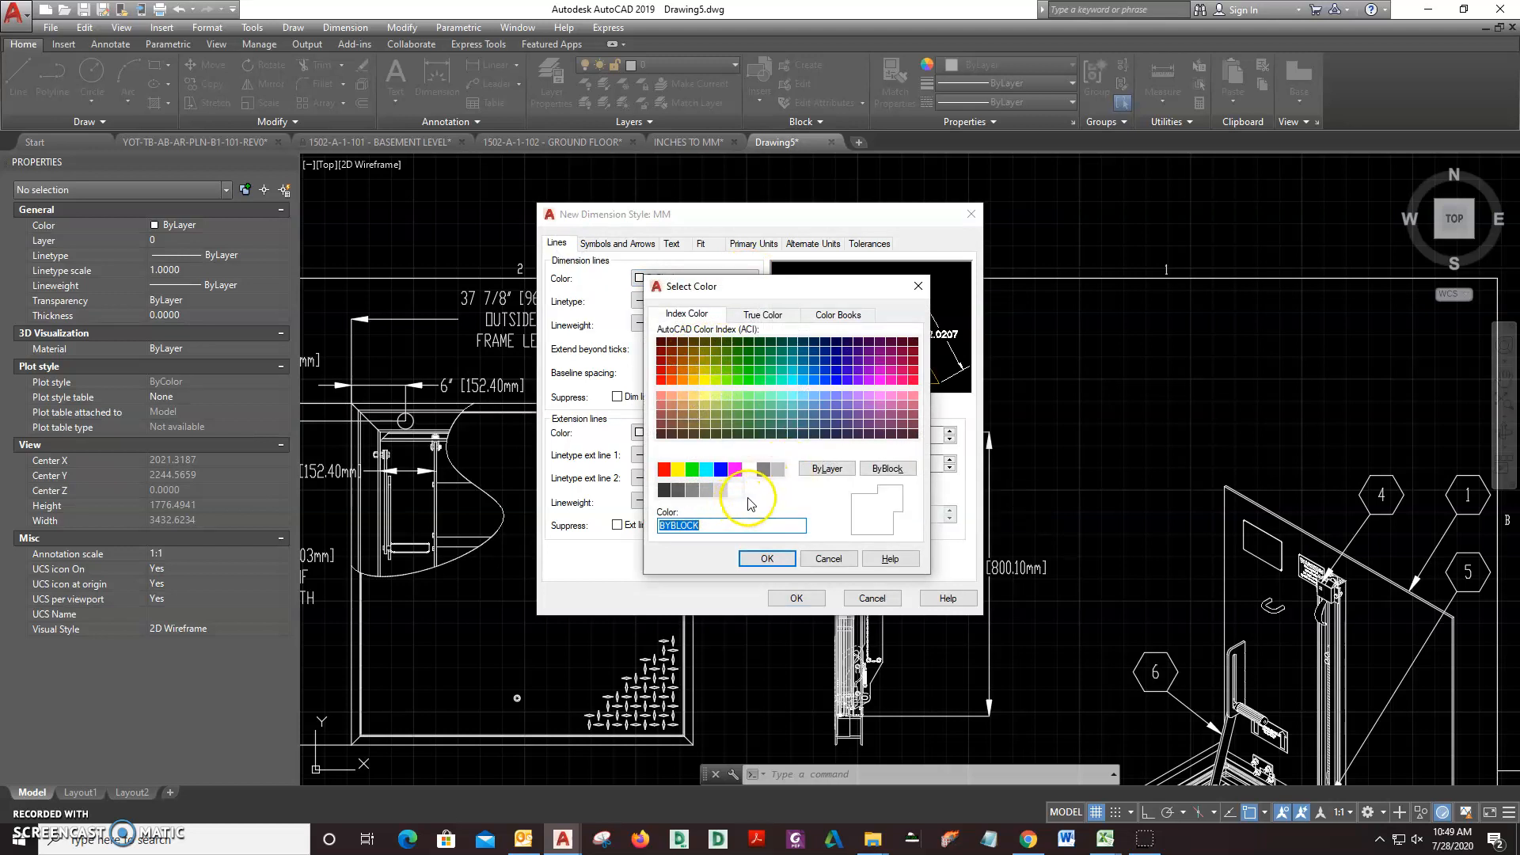
left_click(767, 558)
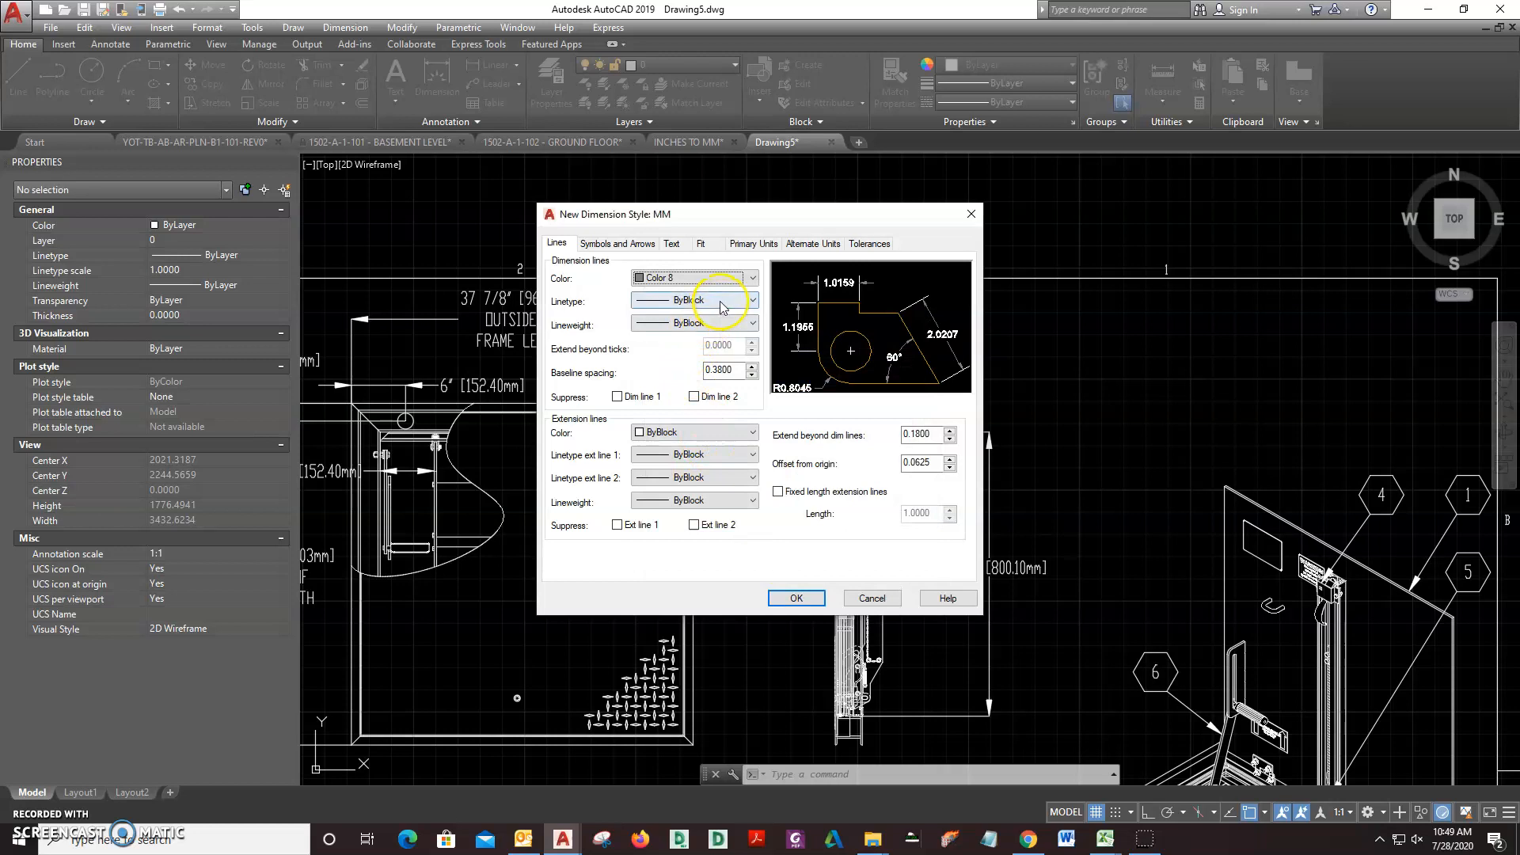
left_click(740, 434)
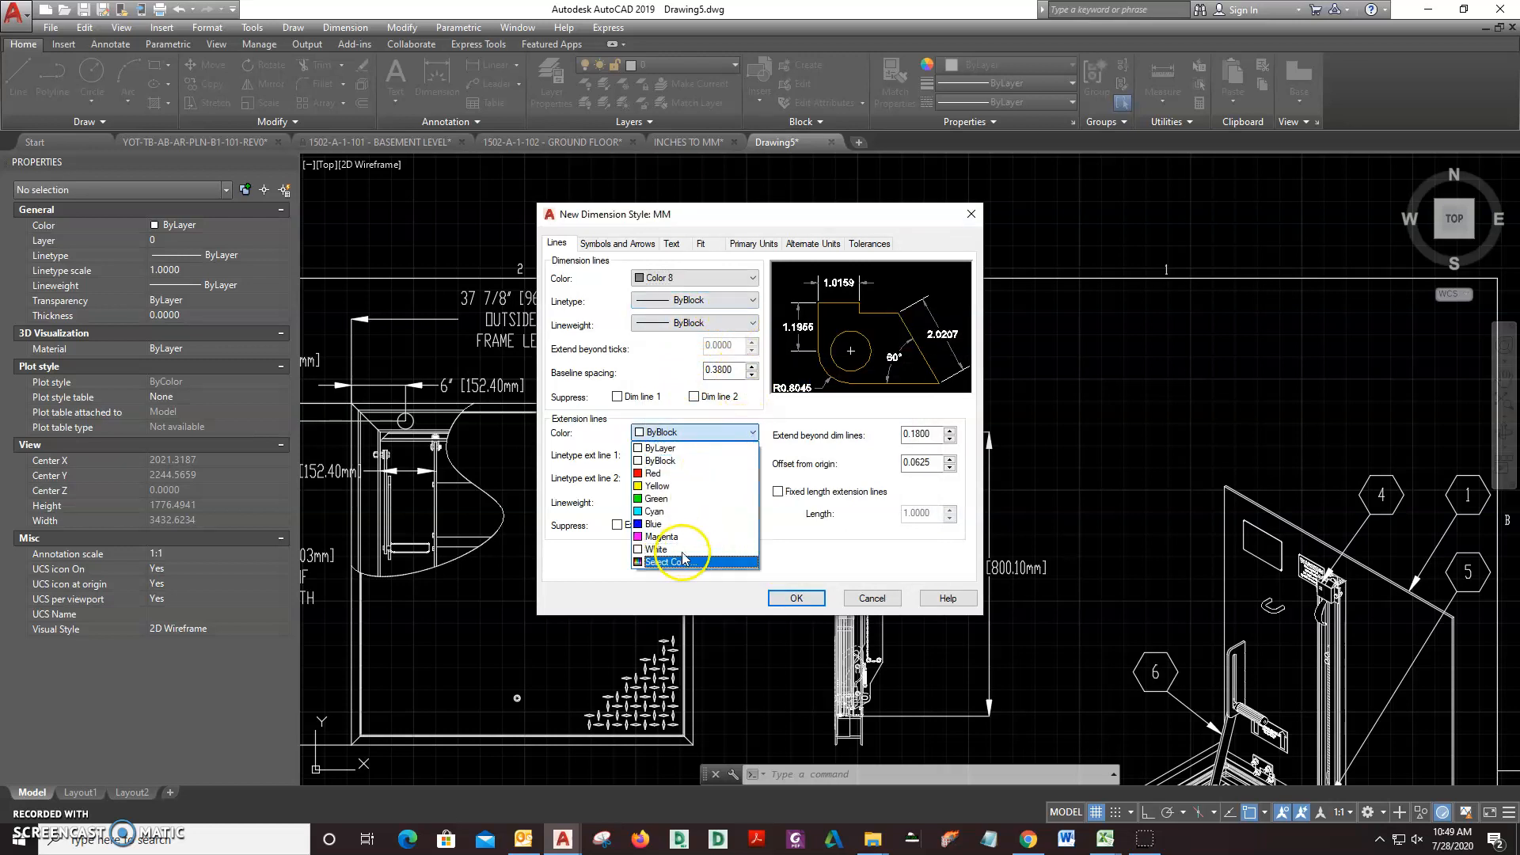
left_click(669, 561)
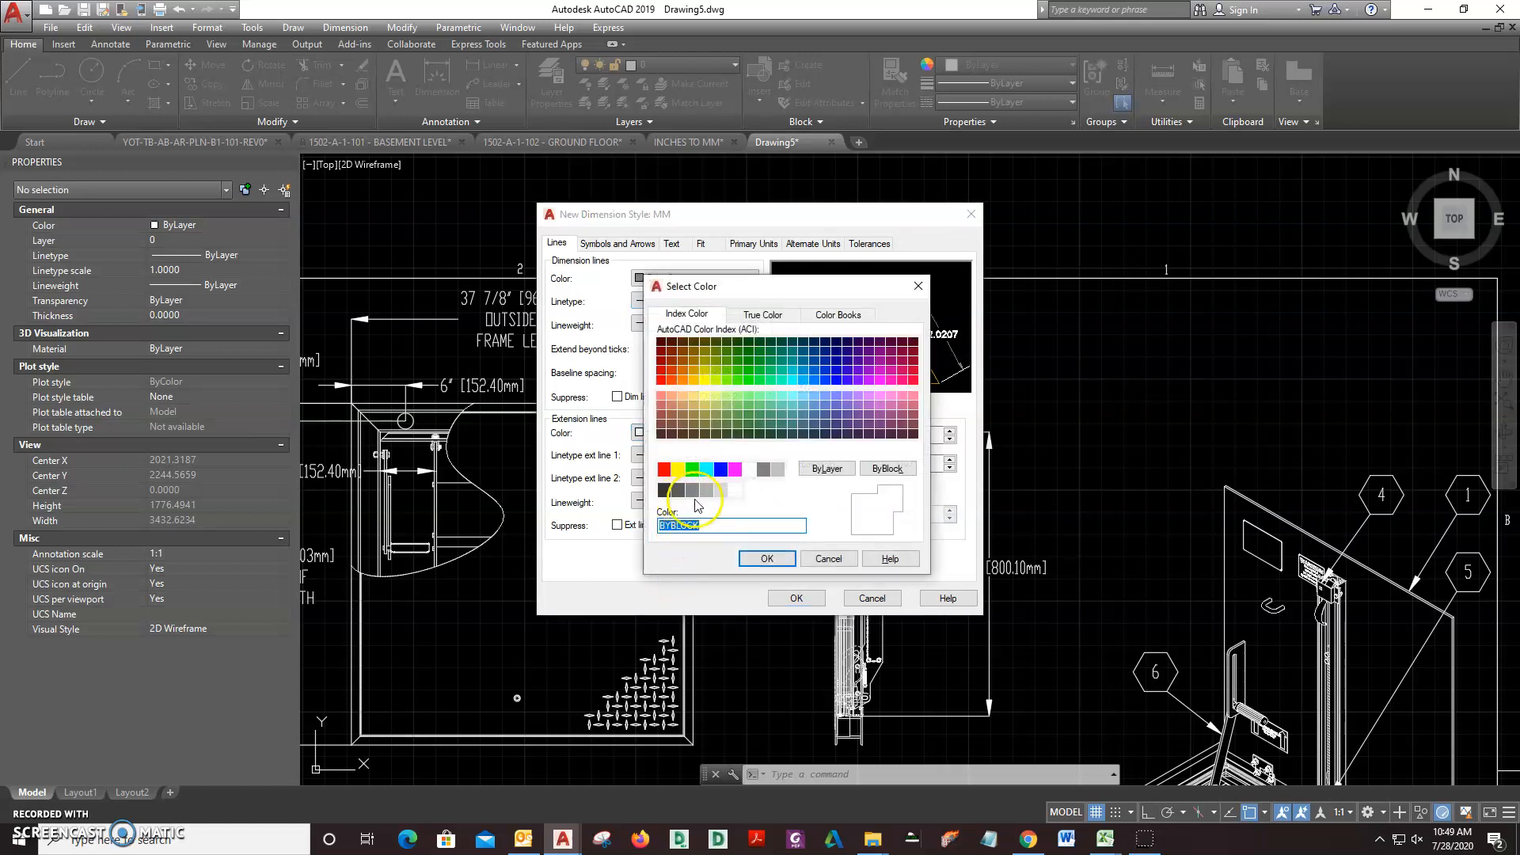
type("8")
left_click(752, 558)
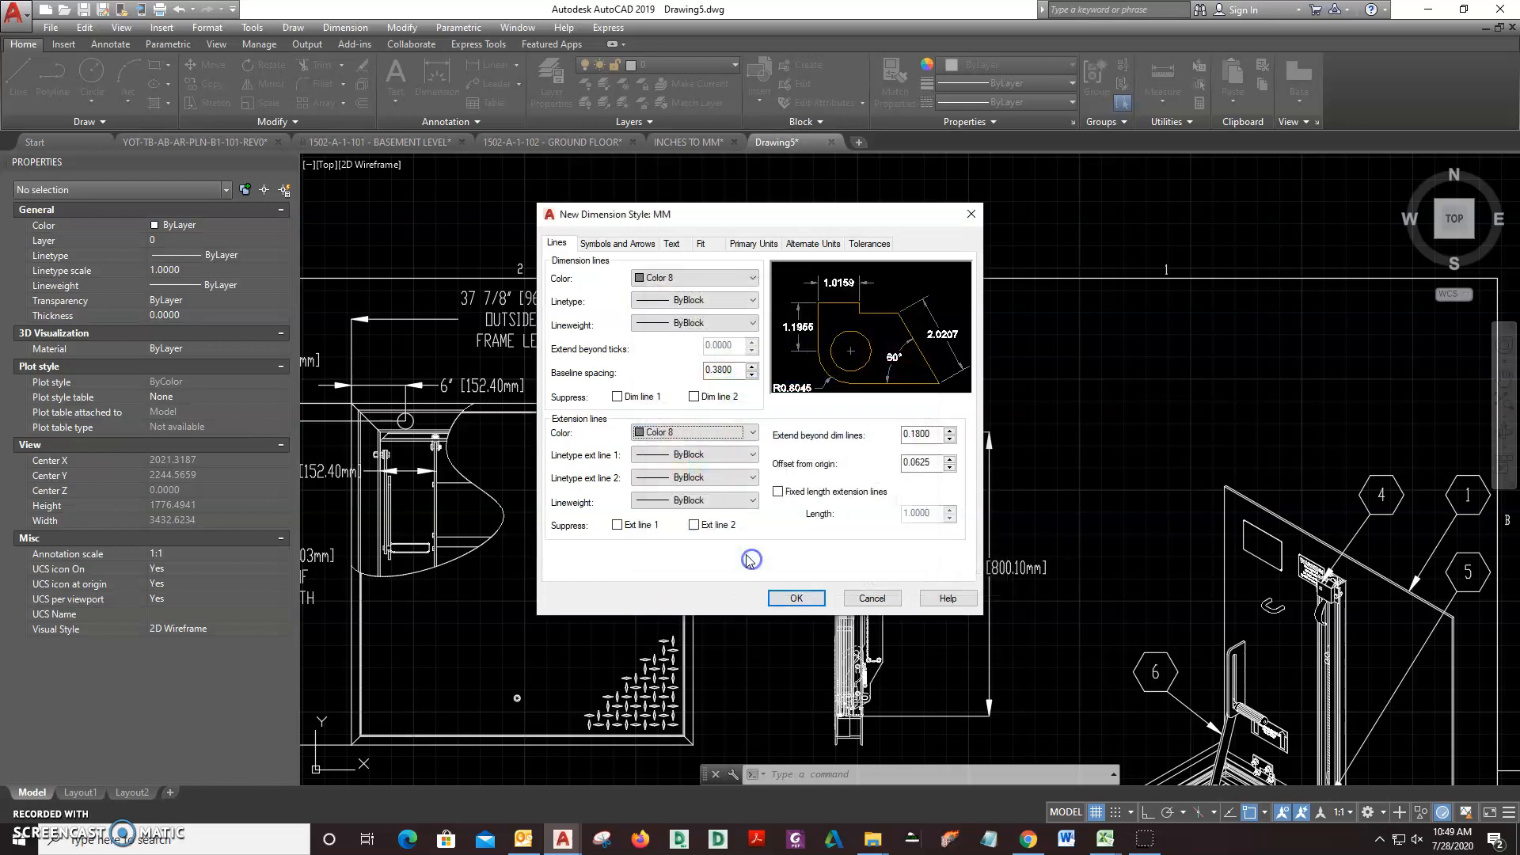
Set the MM style's dimension text color to Red and its text height to 2
left_click(672, 245)
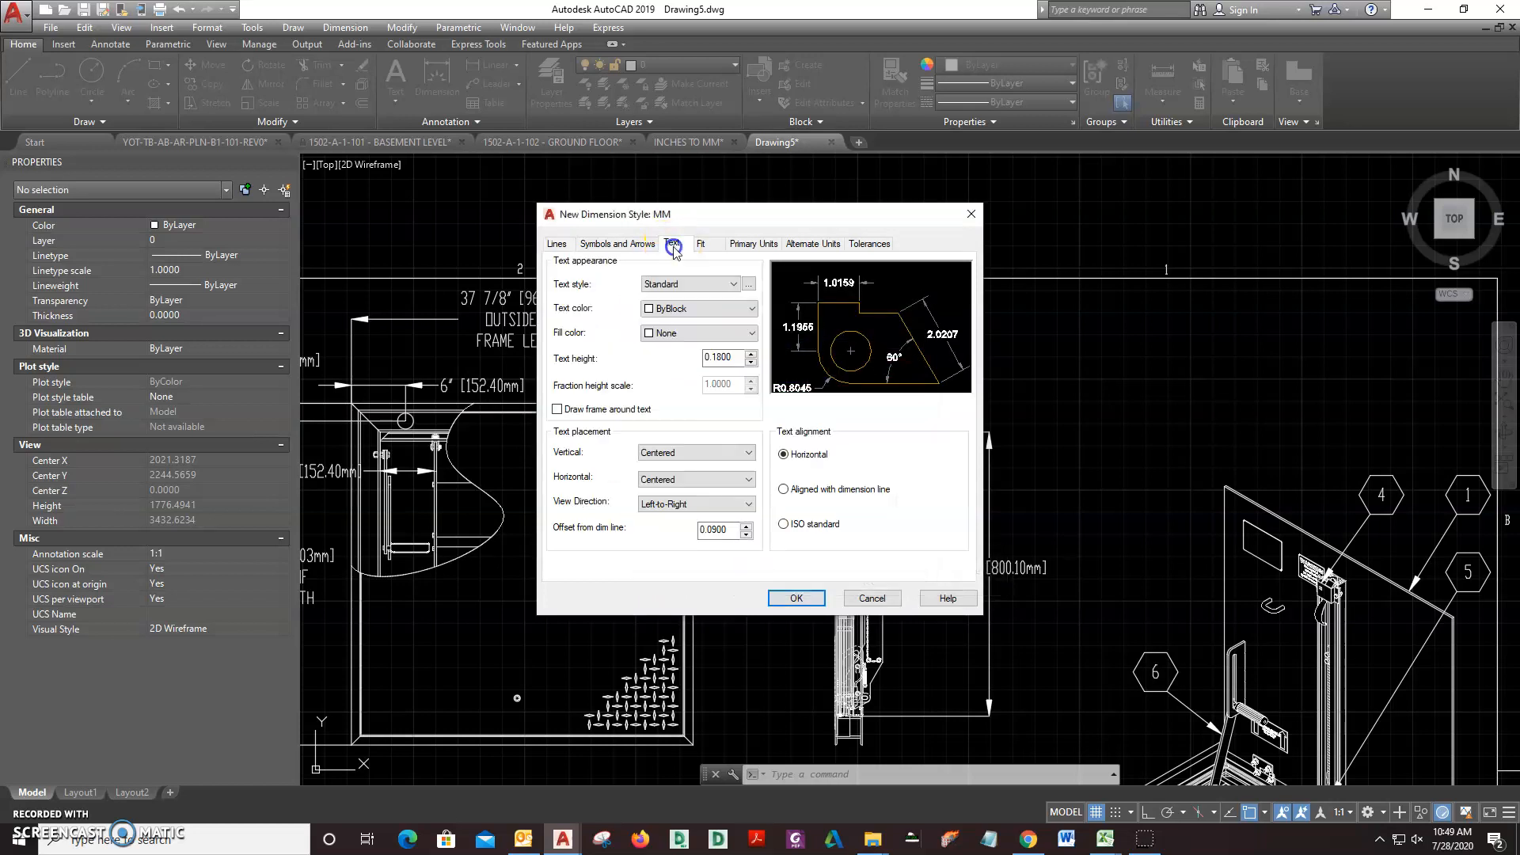
left_click(748, 307)
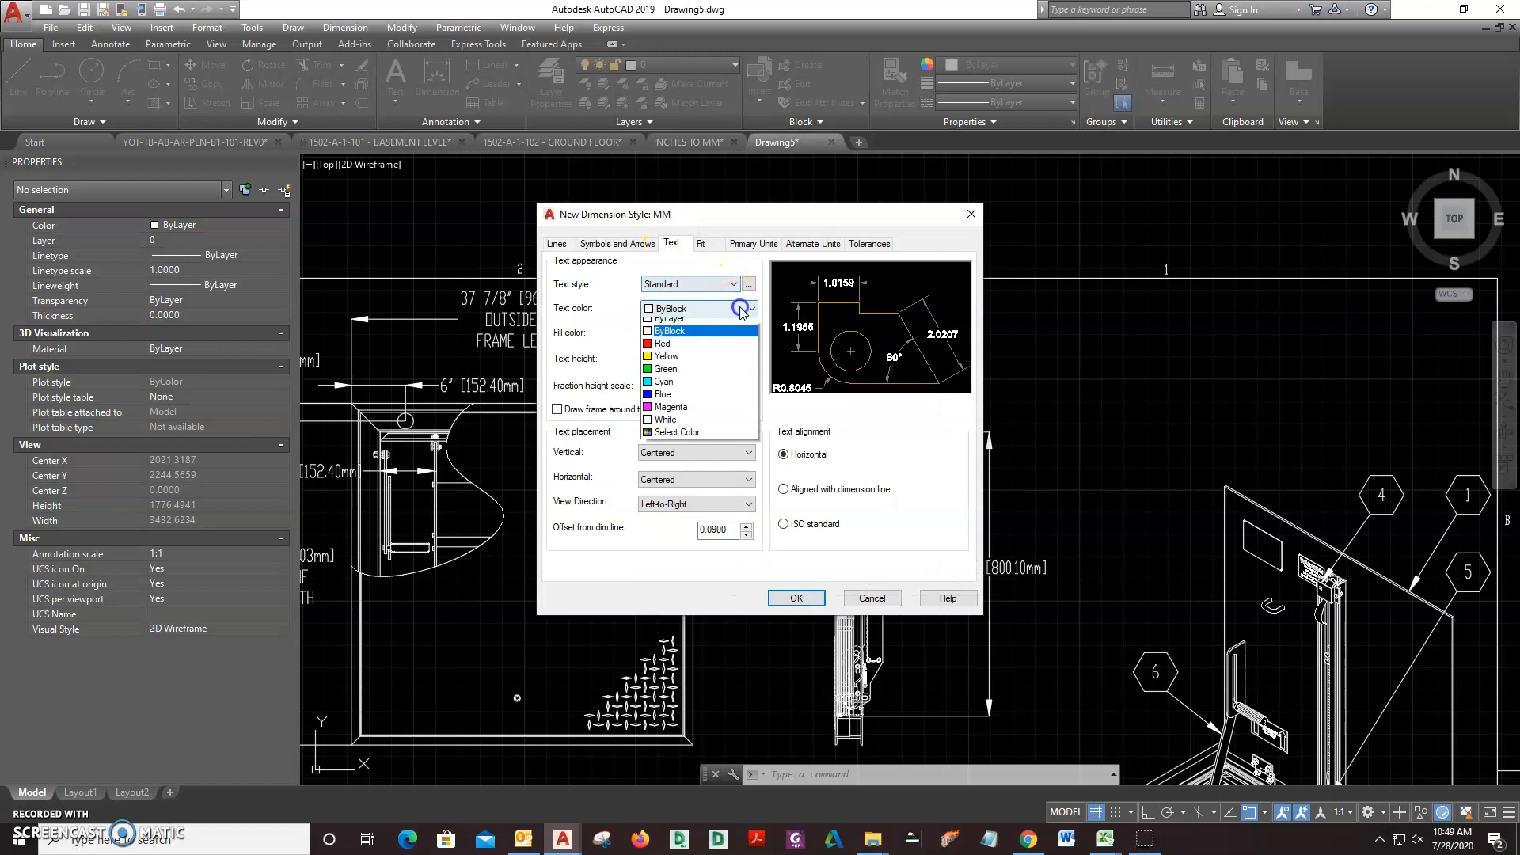
left_click(665, 350)
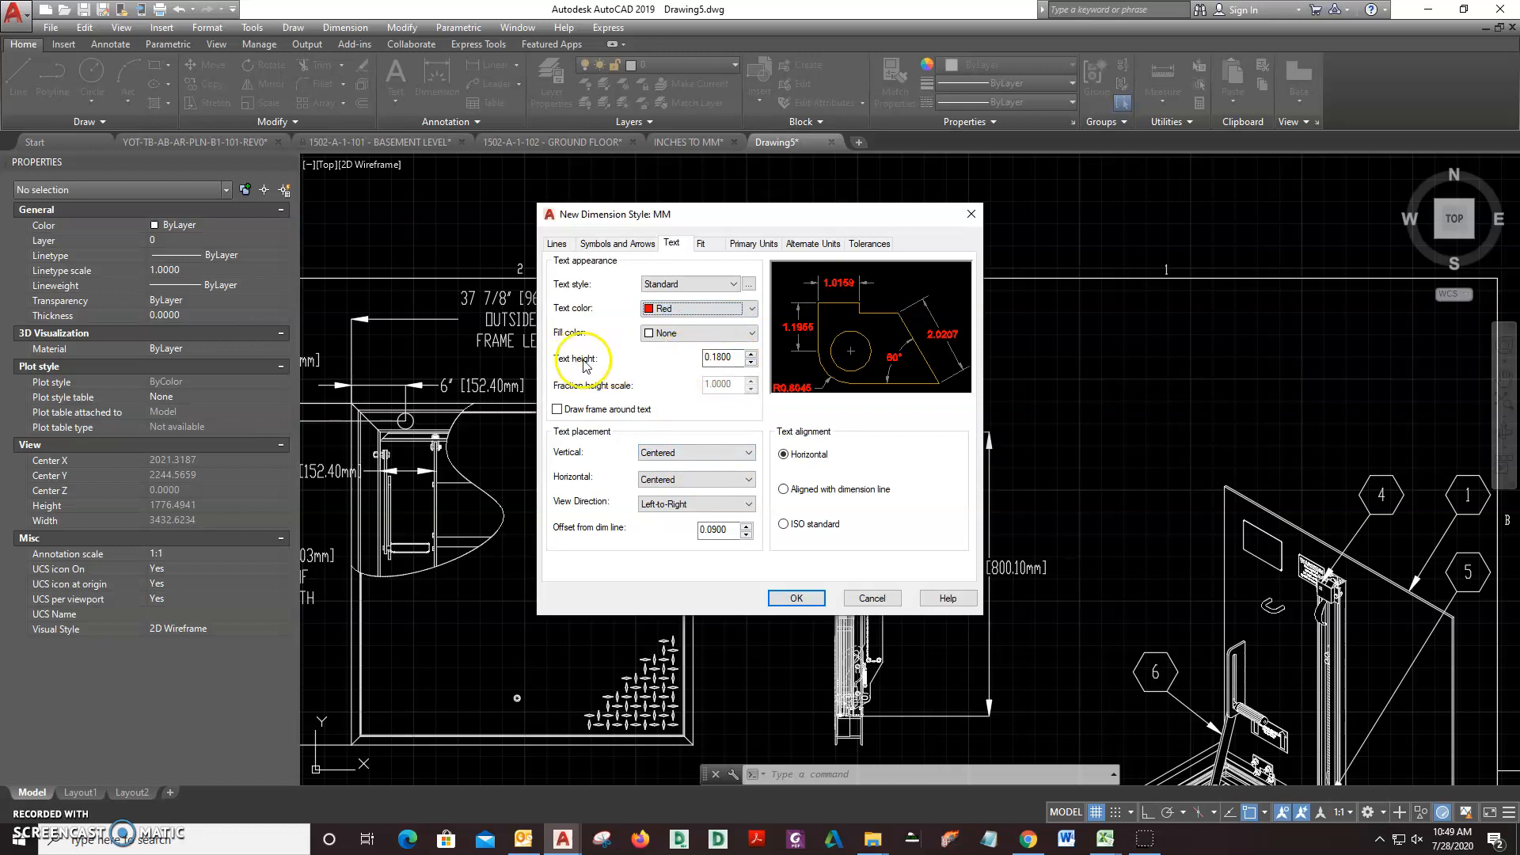
left_click_drag(738, 358, 649, 361)
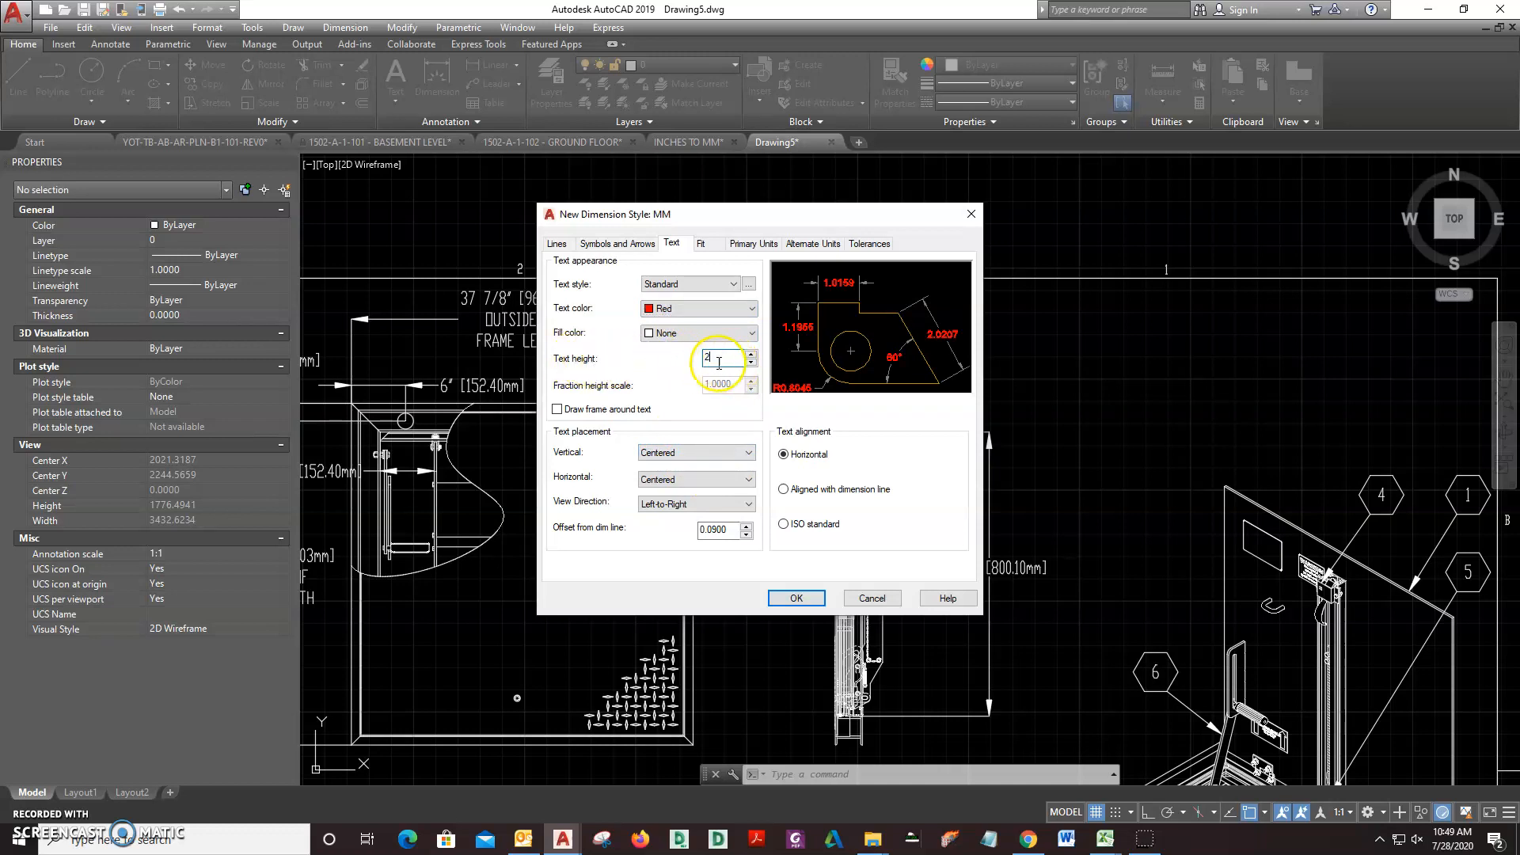
Set the MM style's arrow size to 2 and its overall scale for dimension features to 10
left_click(631, 247)
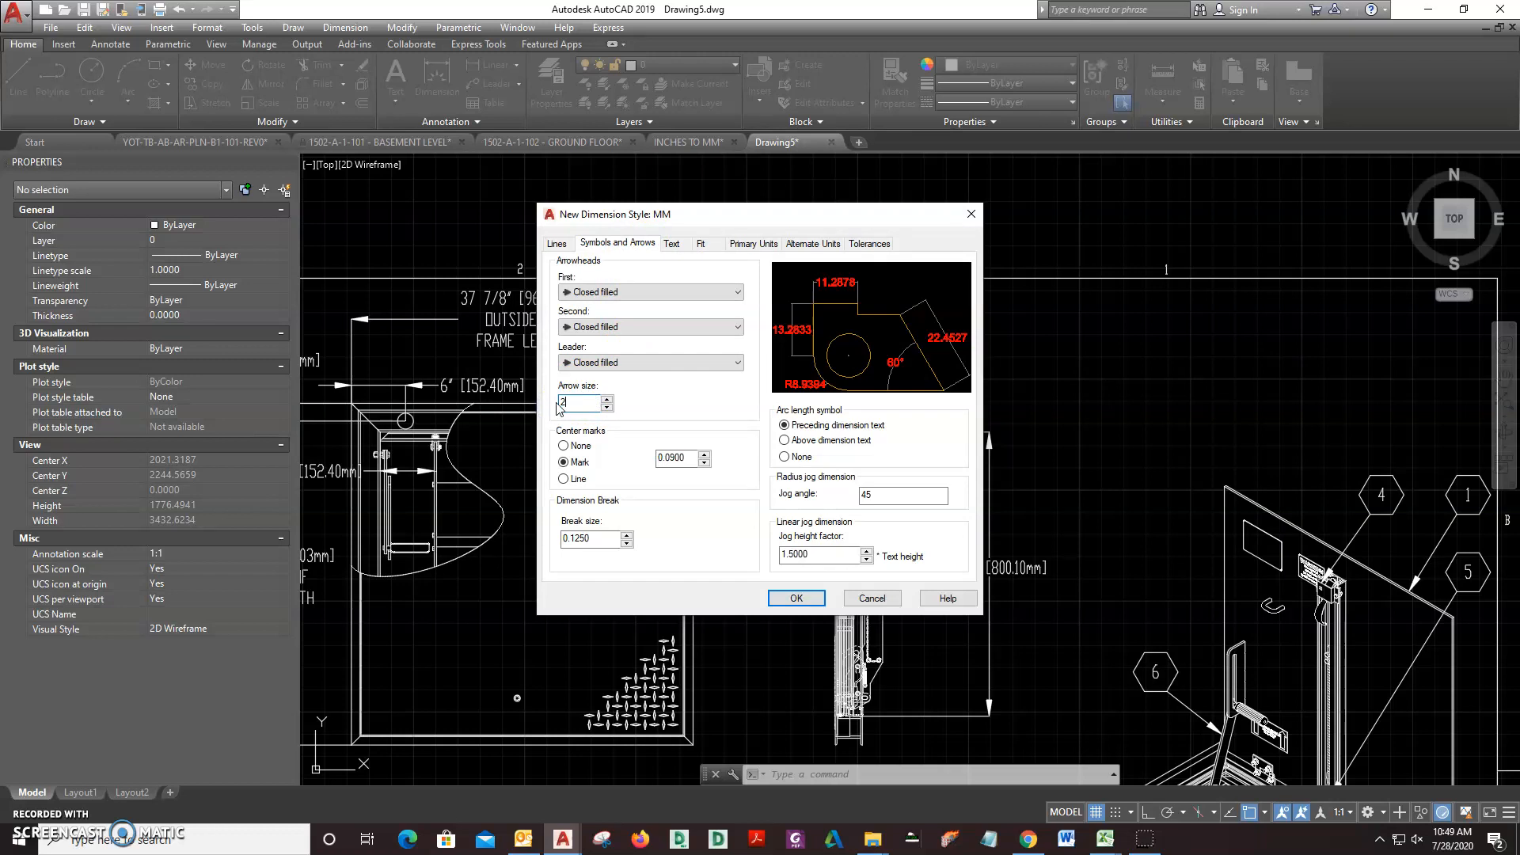
left_click(671, 244)
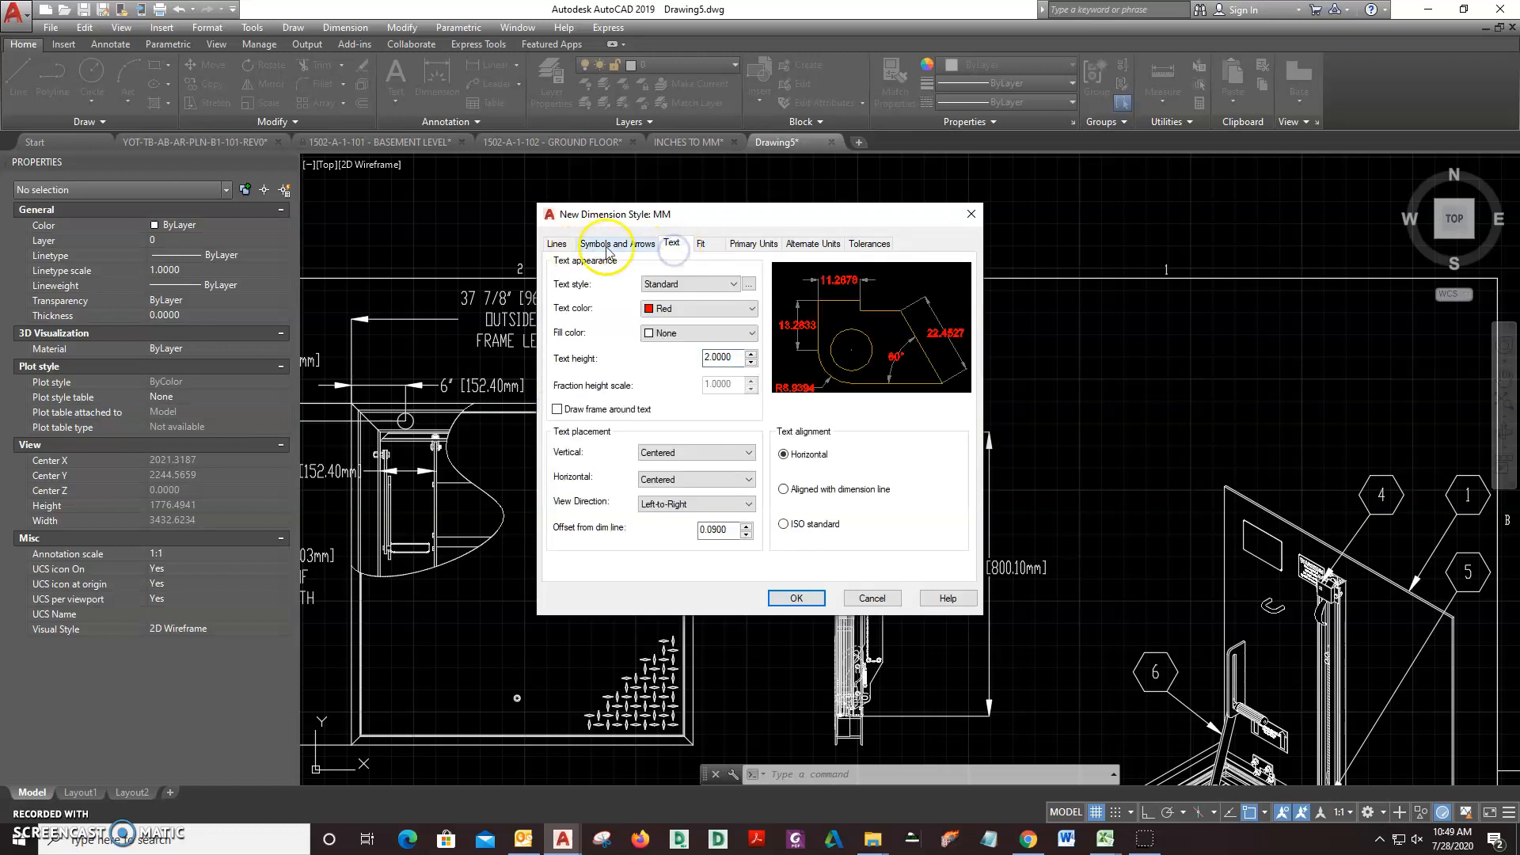
left_click(702, 246)
left_click_drag(944, 456, 897, 457)
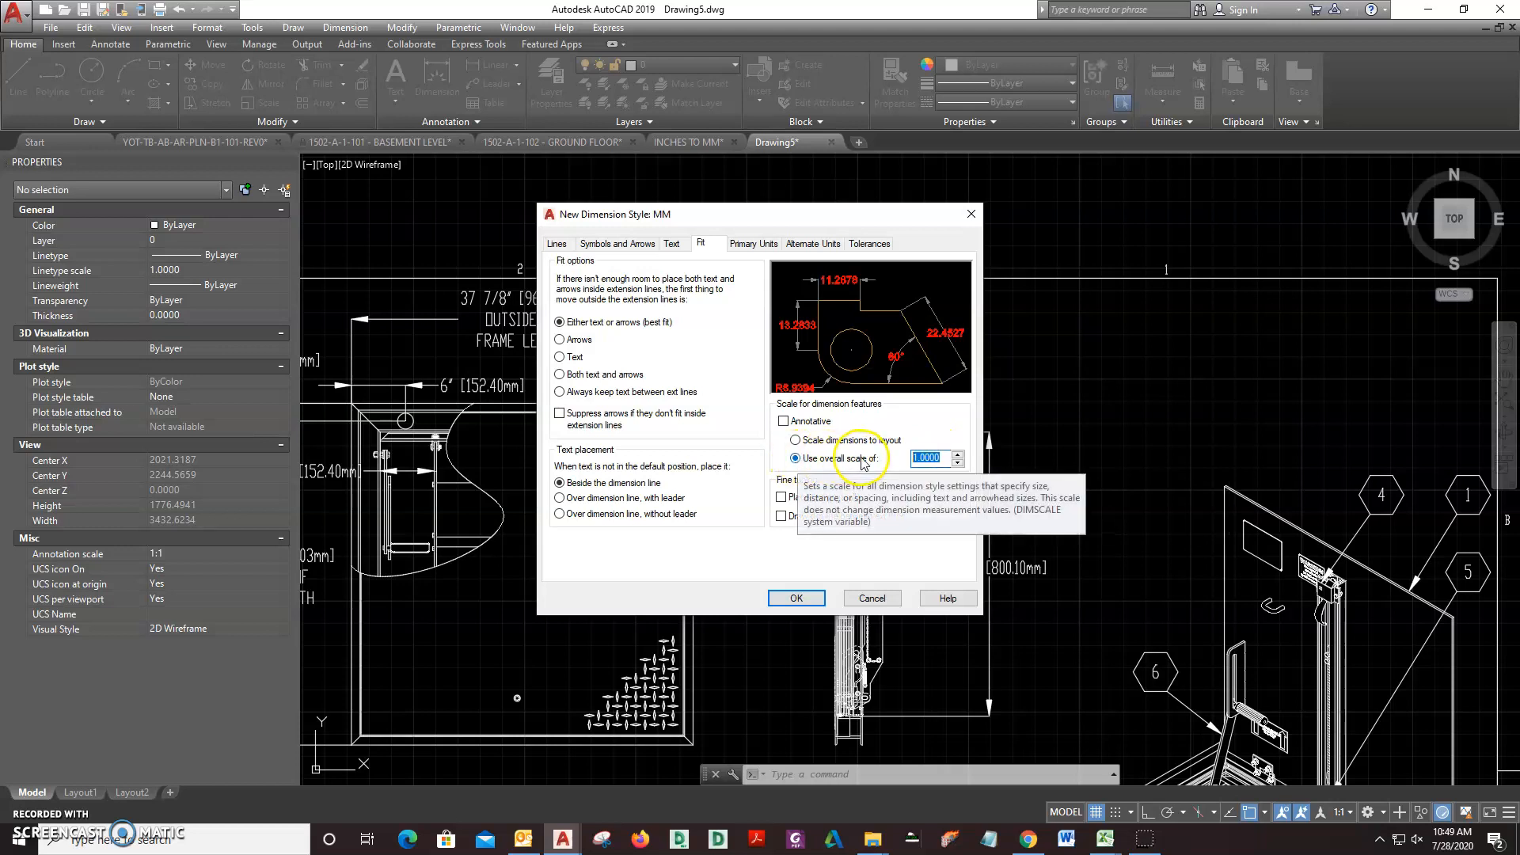
type("10")
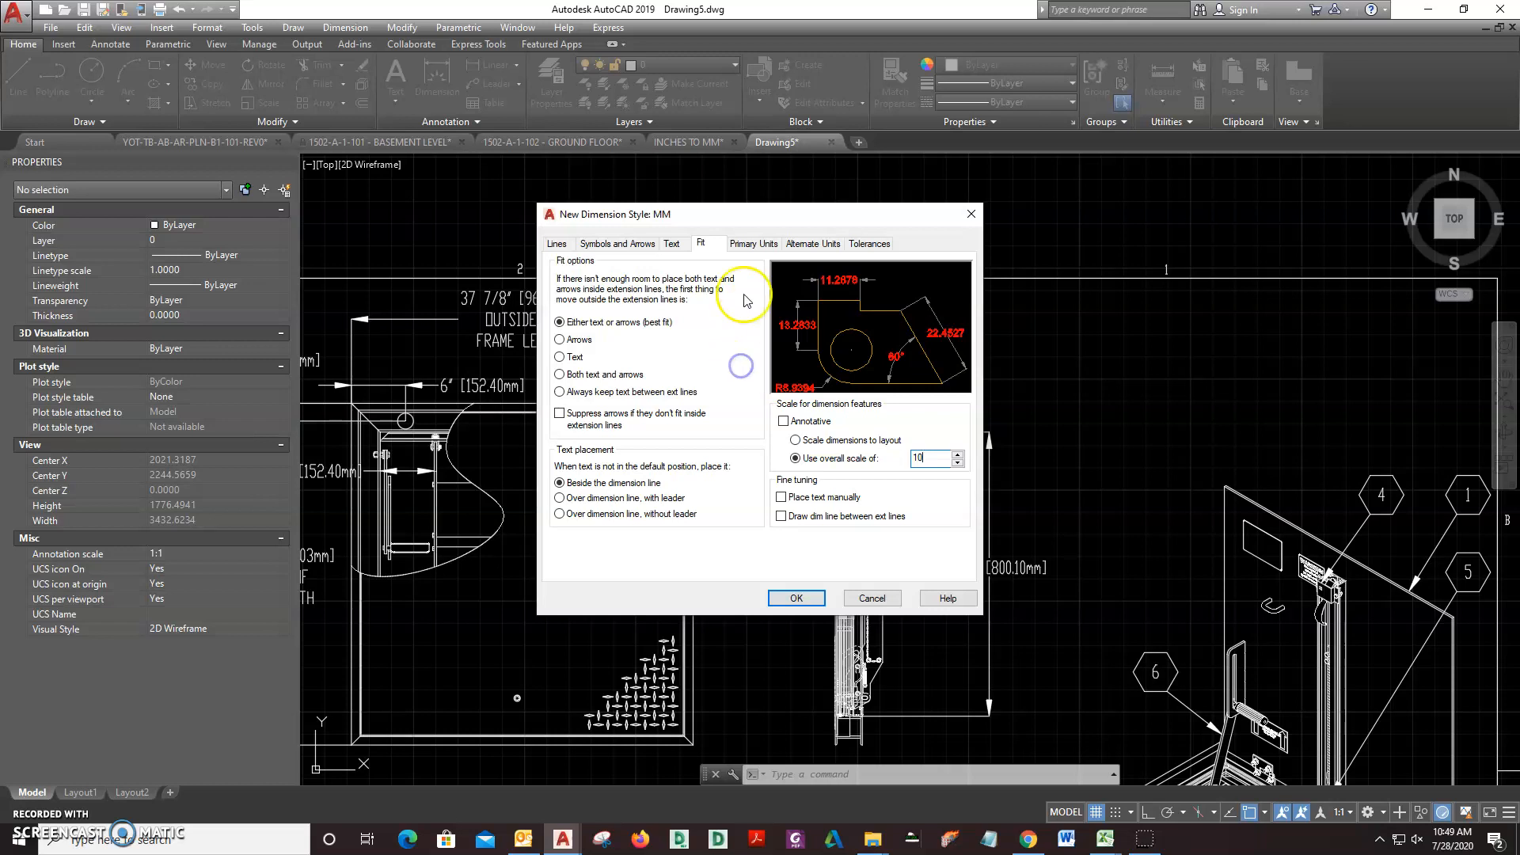
Set the MM style's primary unit precision to 0.00, save the style and close the style manager
left_click(746, 245)
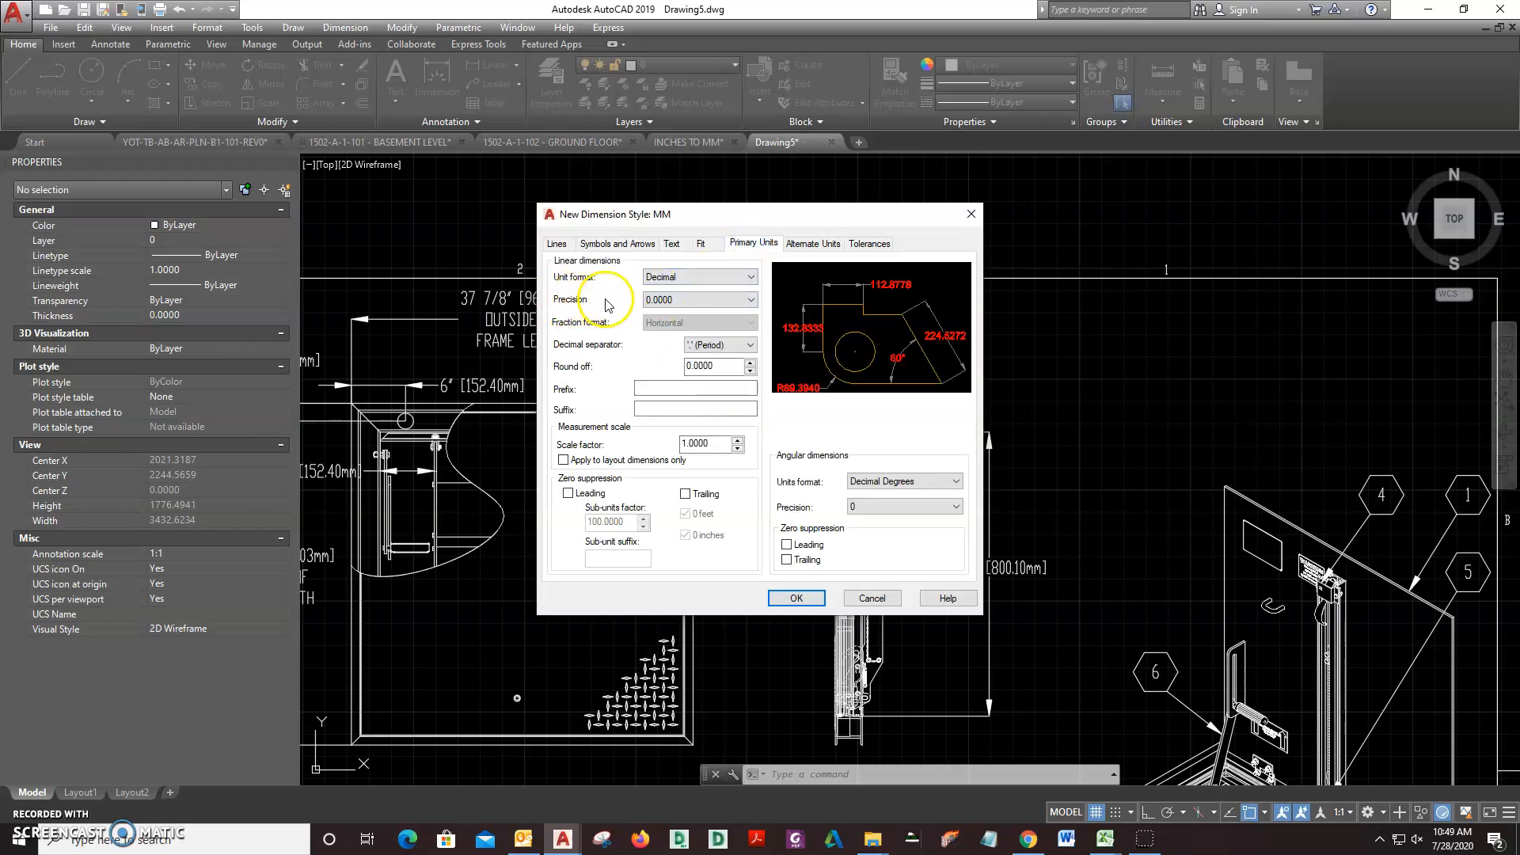
left_click_drag(735, 212, 956, 213)
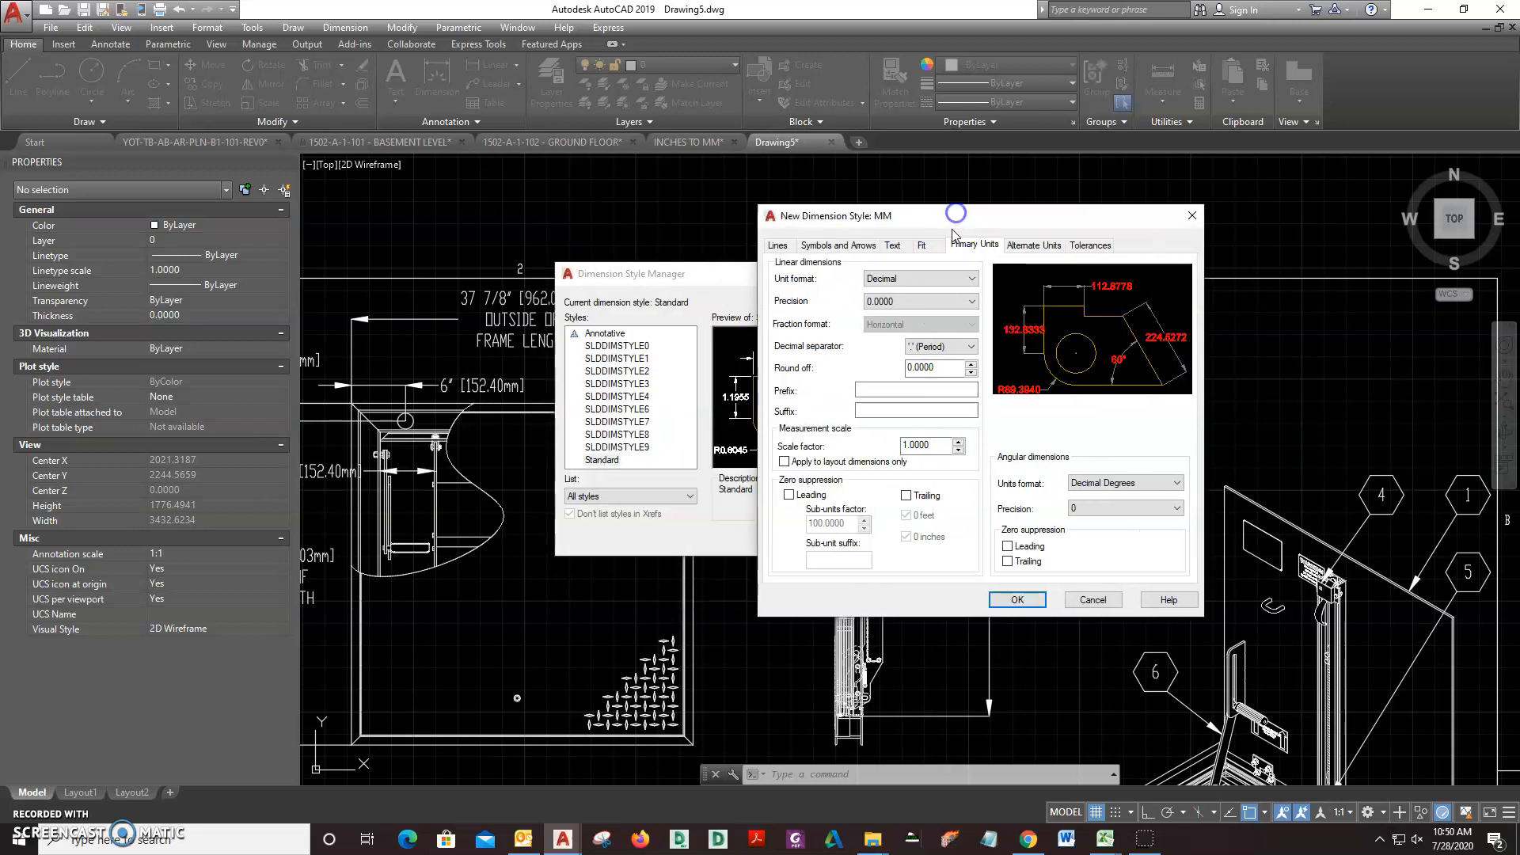
left_click(906, 307)
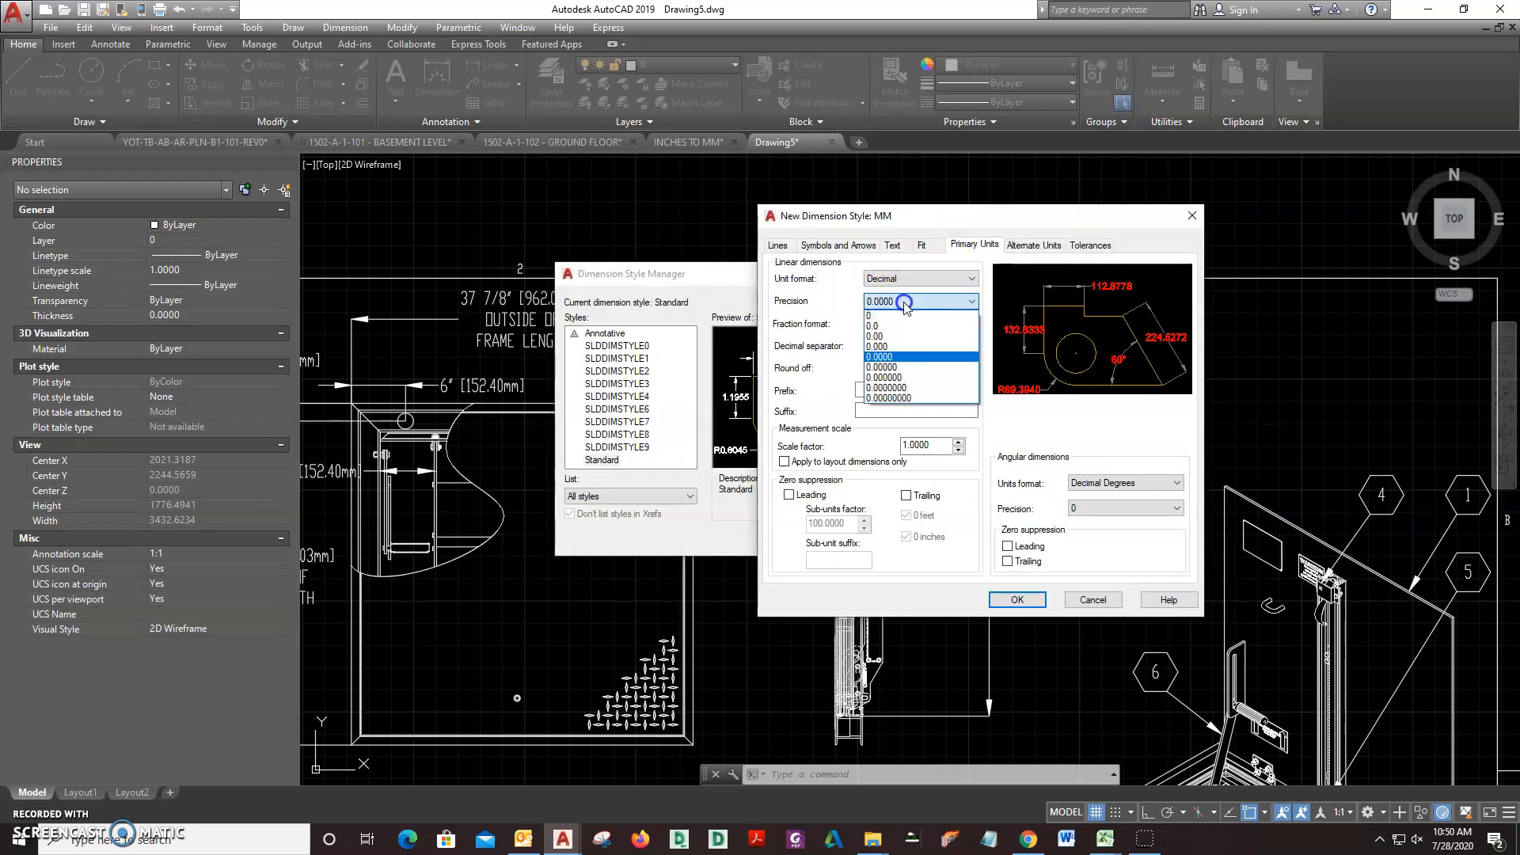
left_click(877, 337)
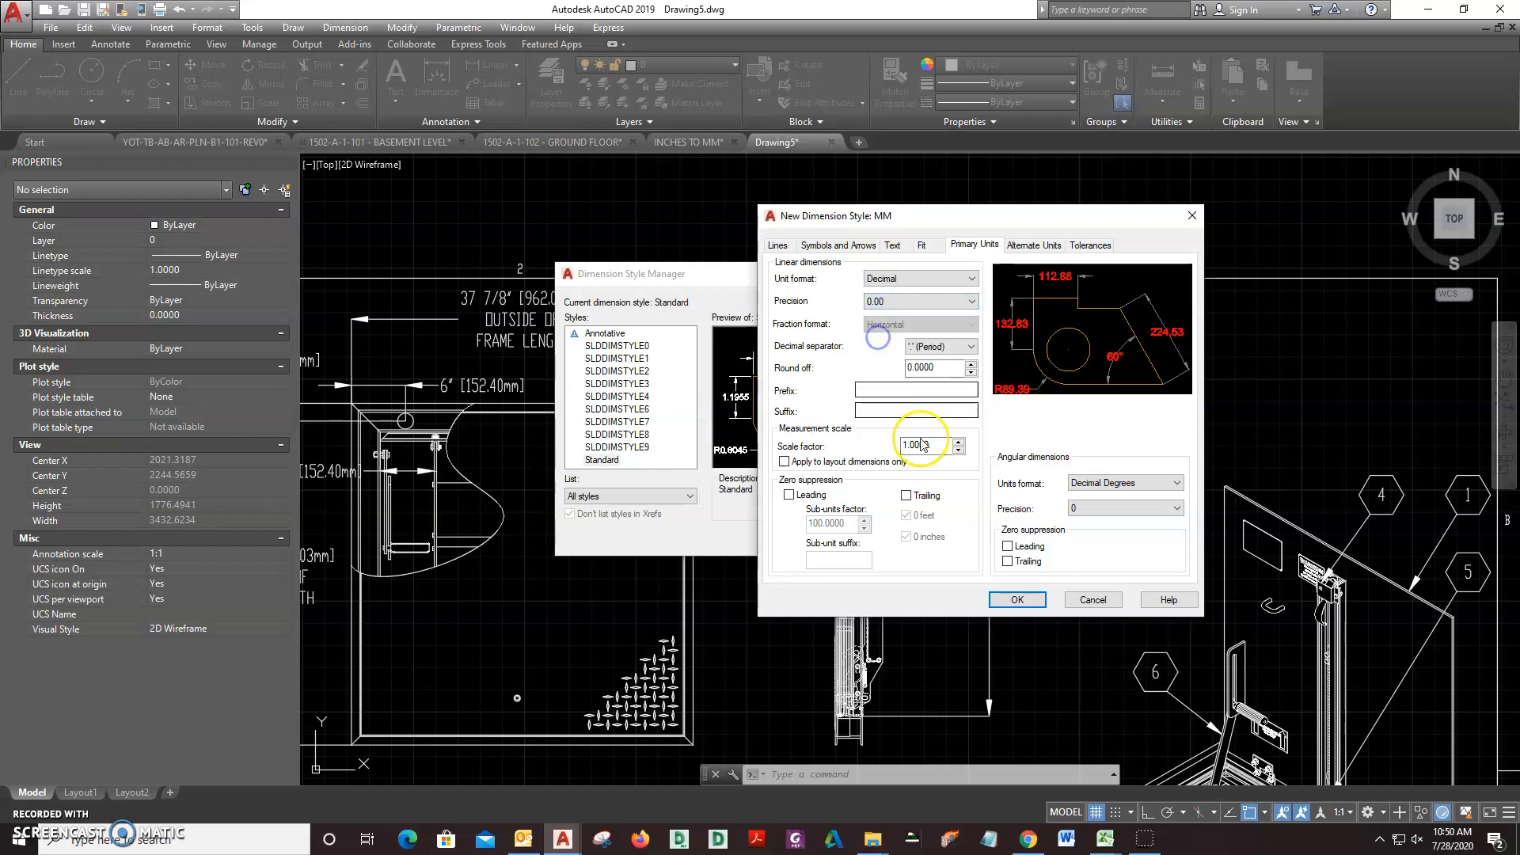
left_click(1016, 600)
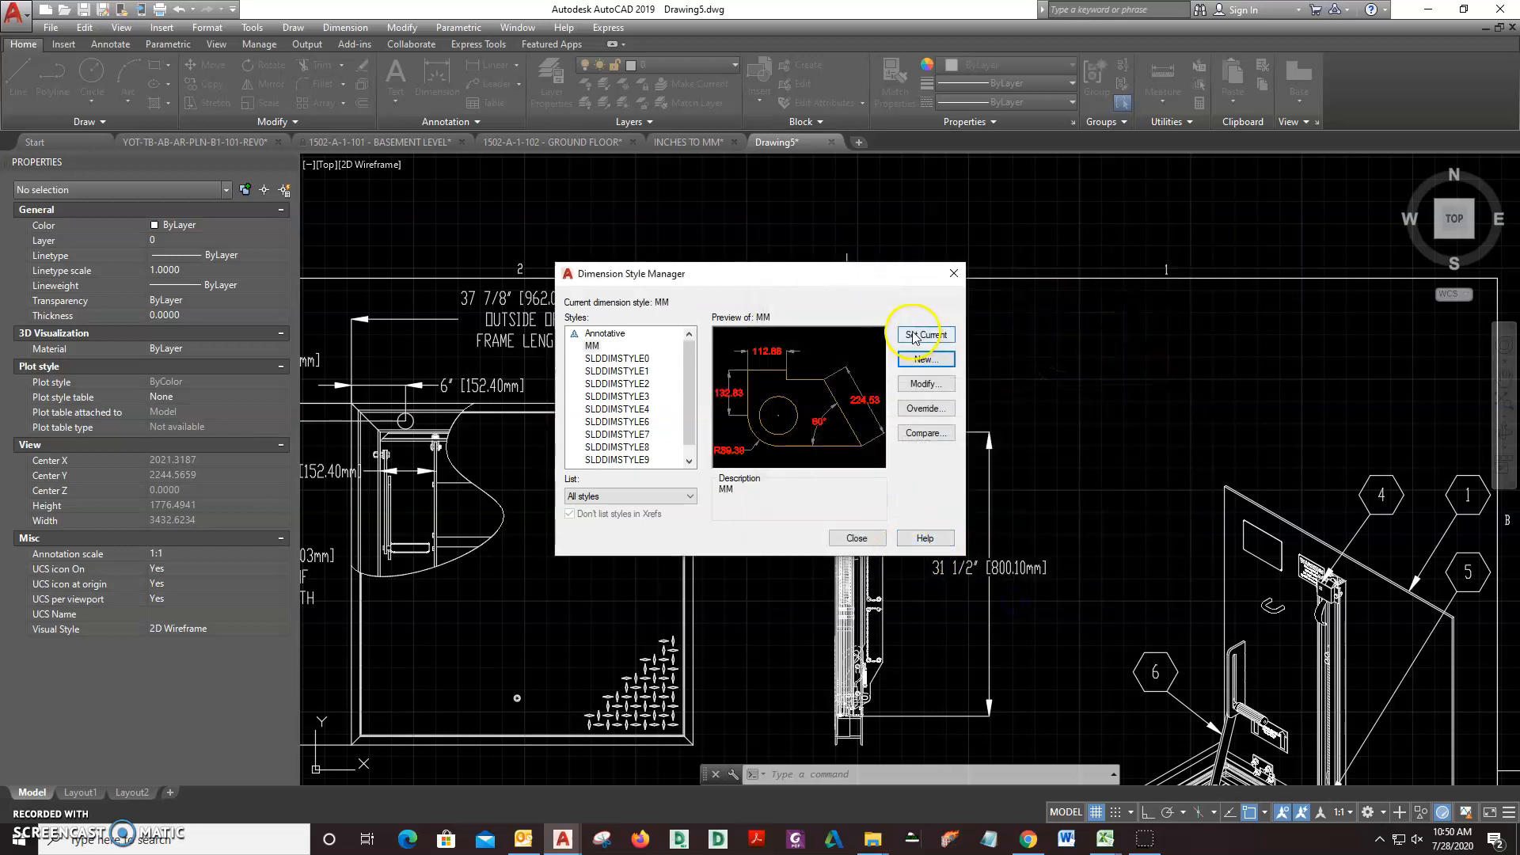
left_click(878, 538)
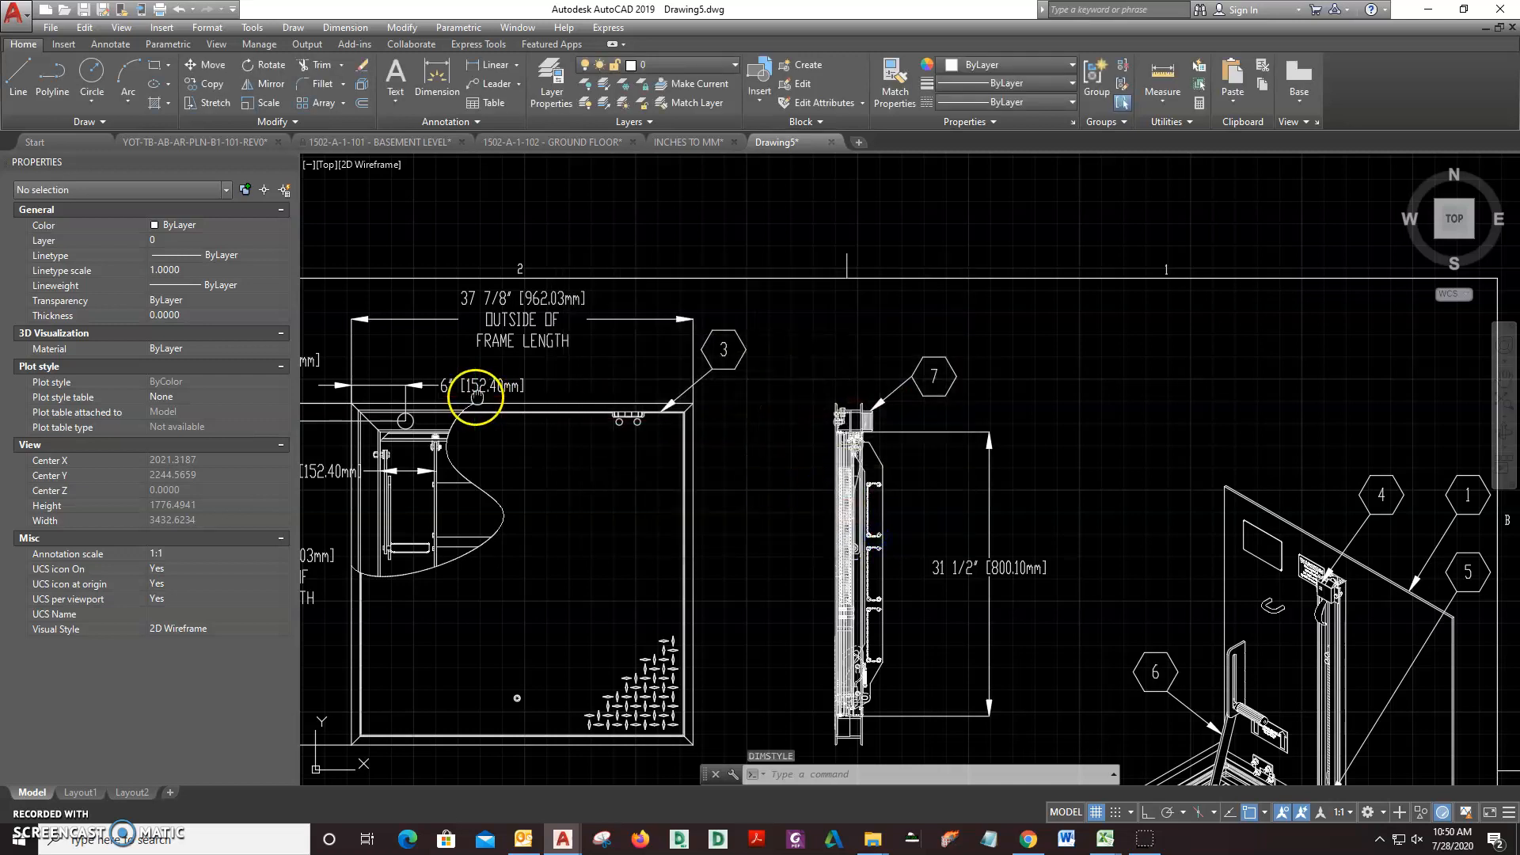
Add a linear dimension across the outside frame length, placed above the existing frame length dimension
middle_click_drag(391, 406, 629, 407)
left_click(494, 64)
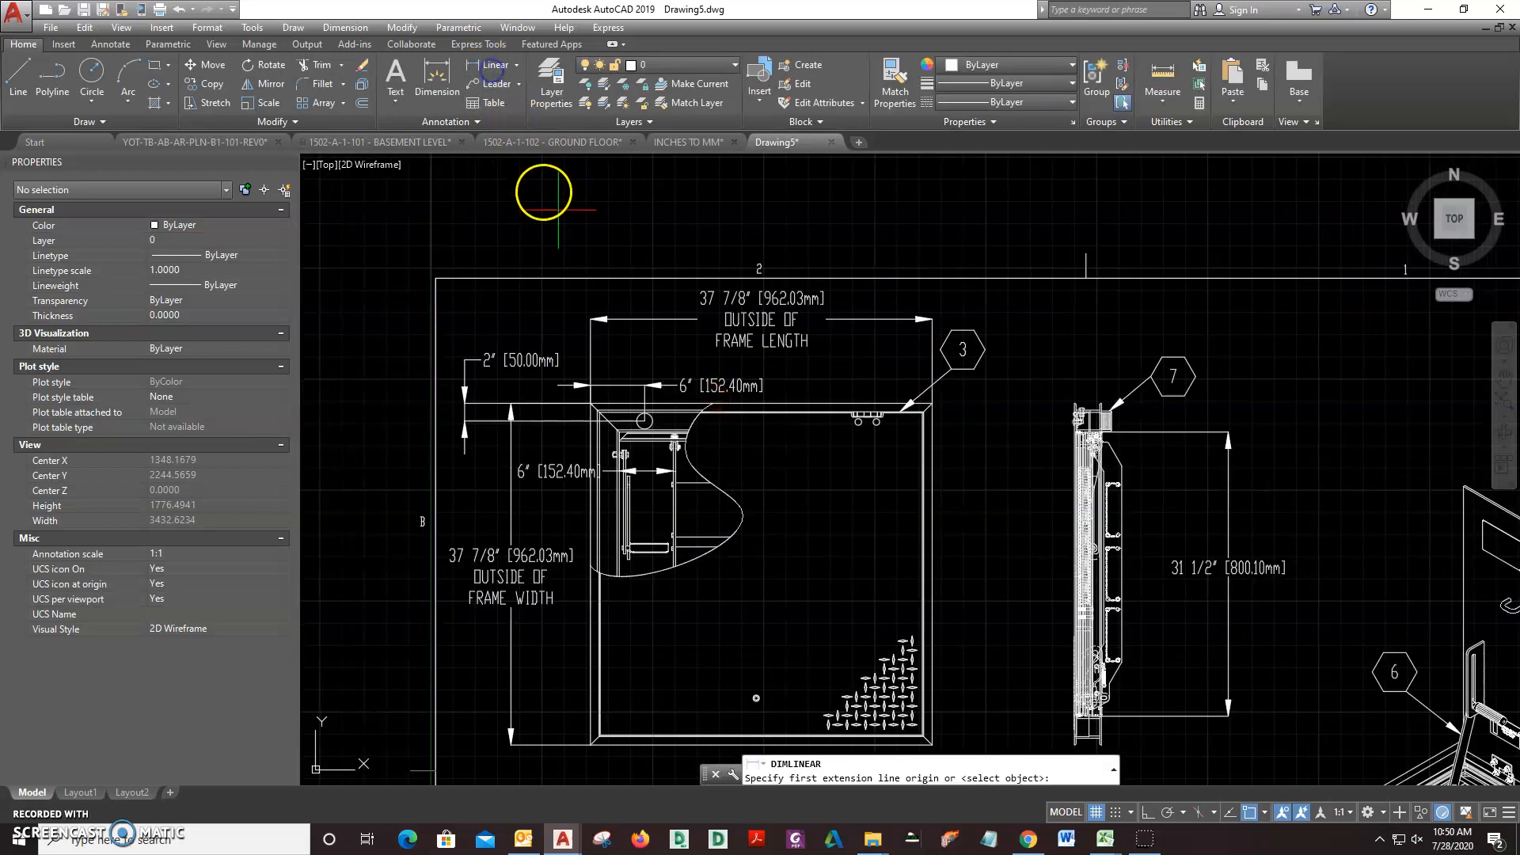
scroll(615, 347, "up", 2)
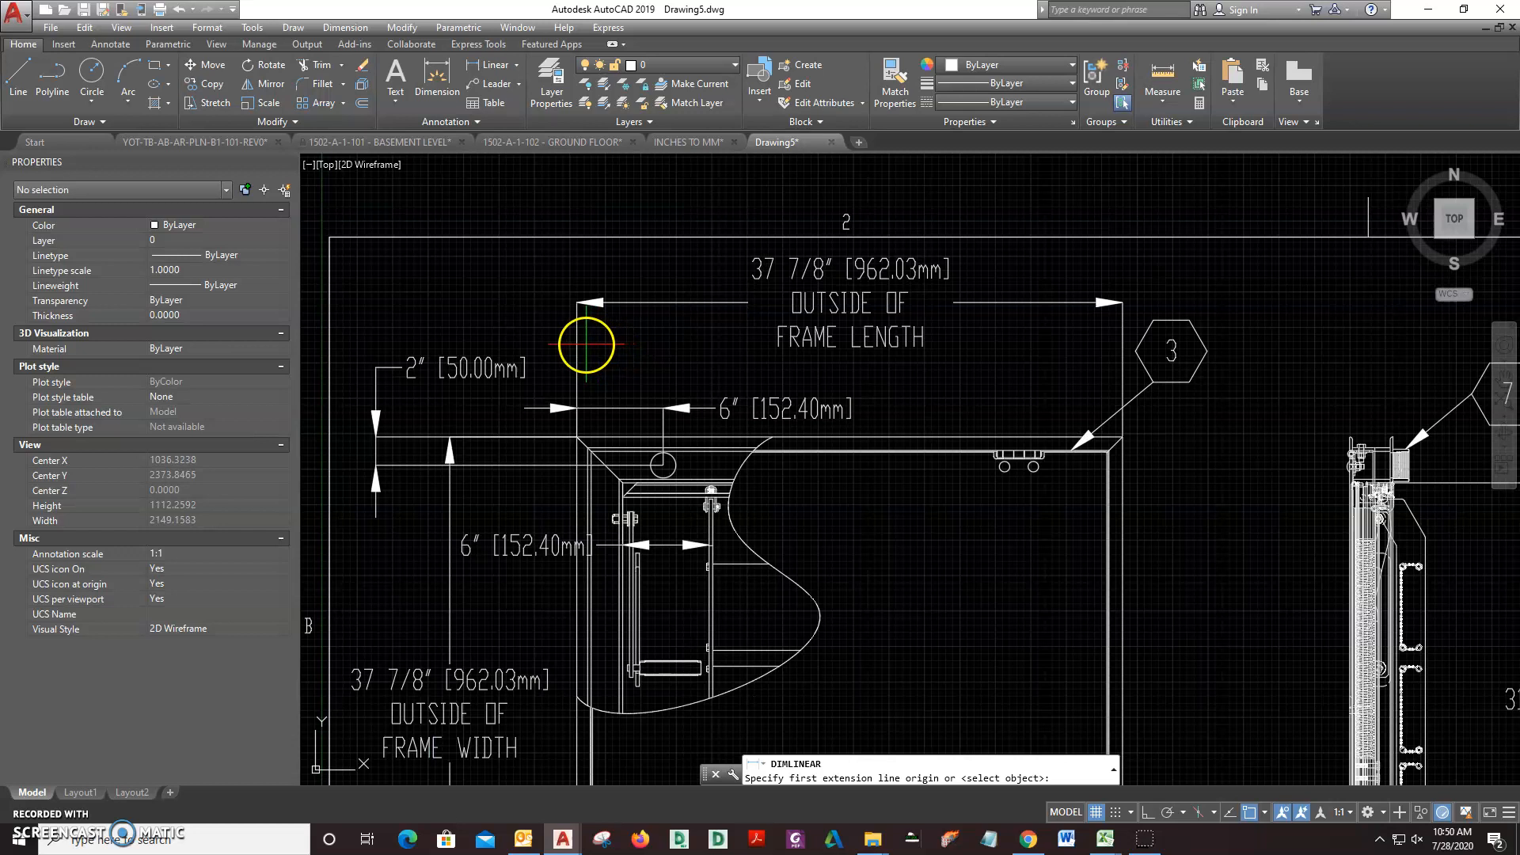
left_click(594, 343)
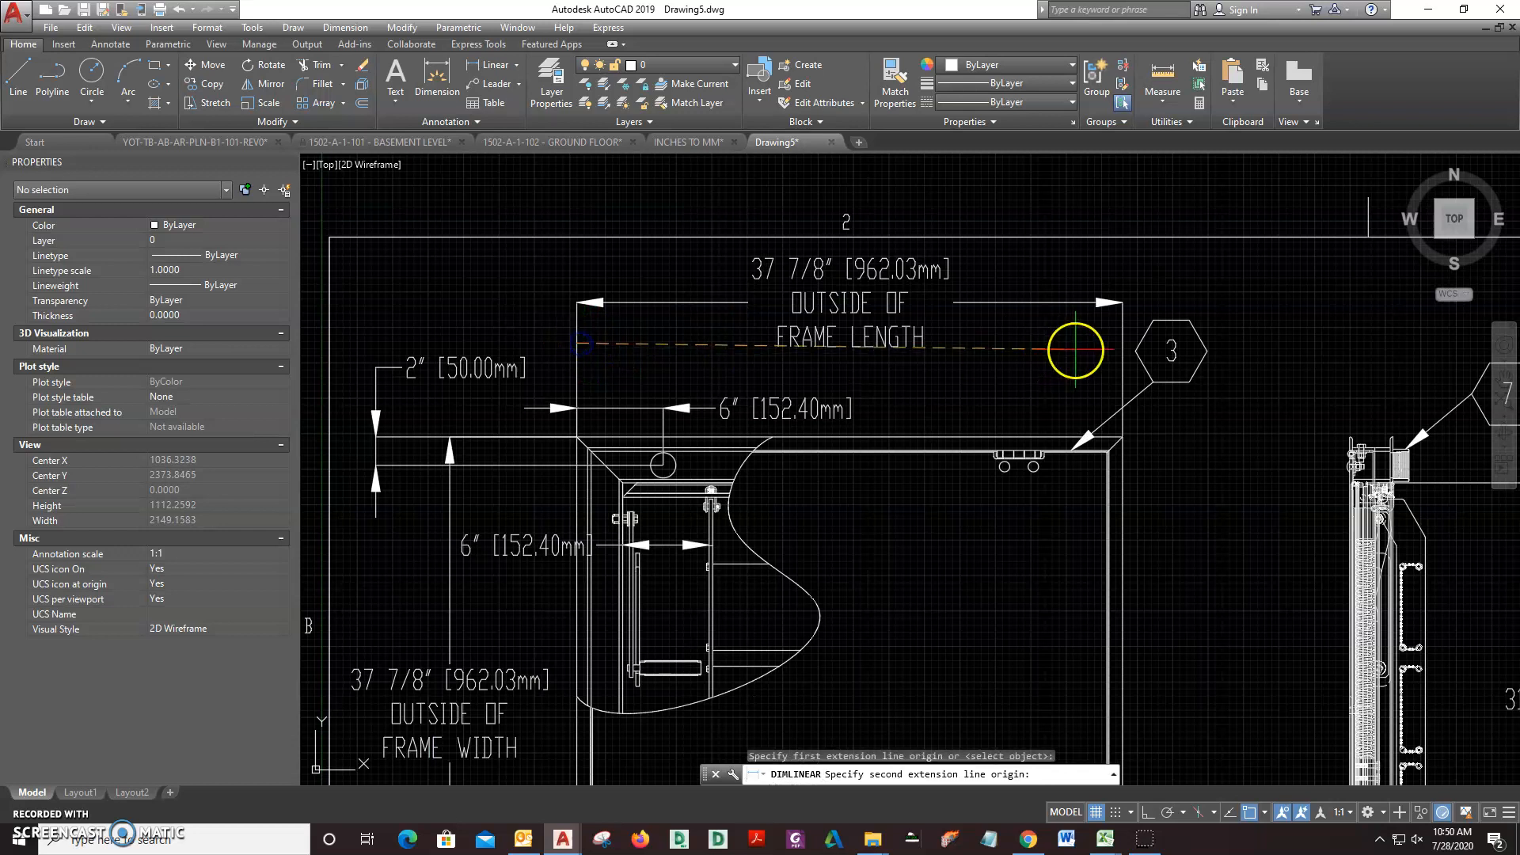
left_click(1121, 346)
left_click(1113, 204)
scroll(879, 190, "up", 4)
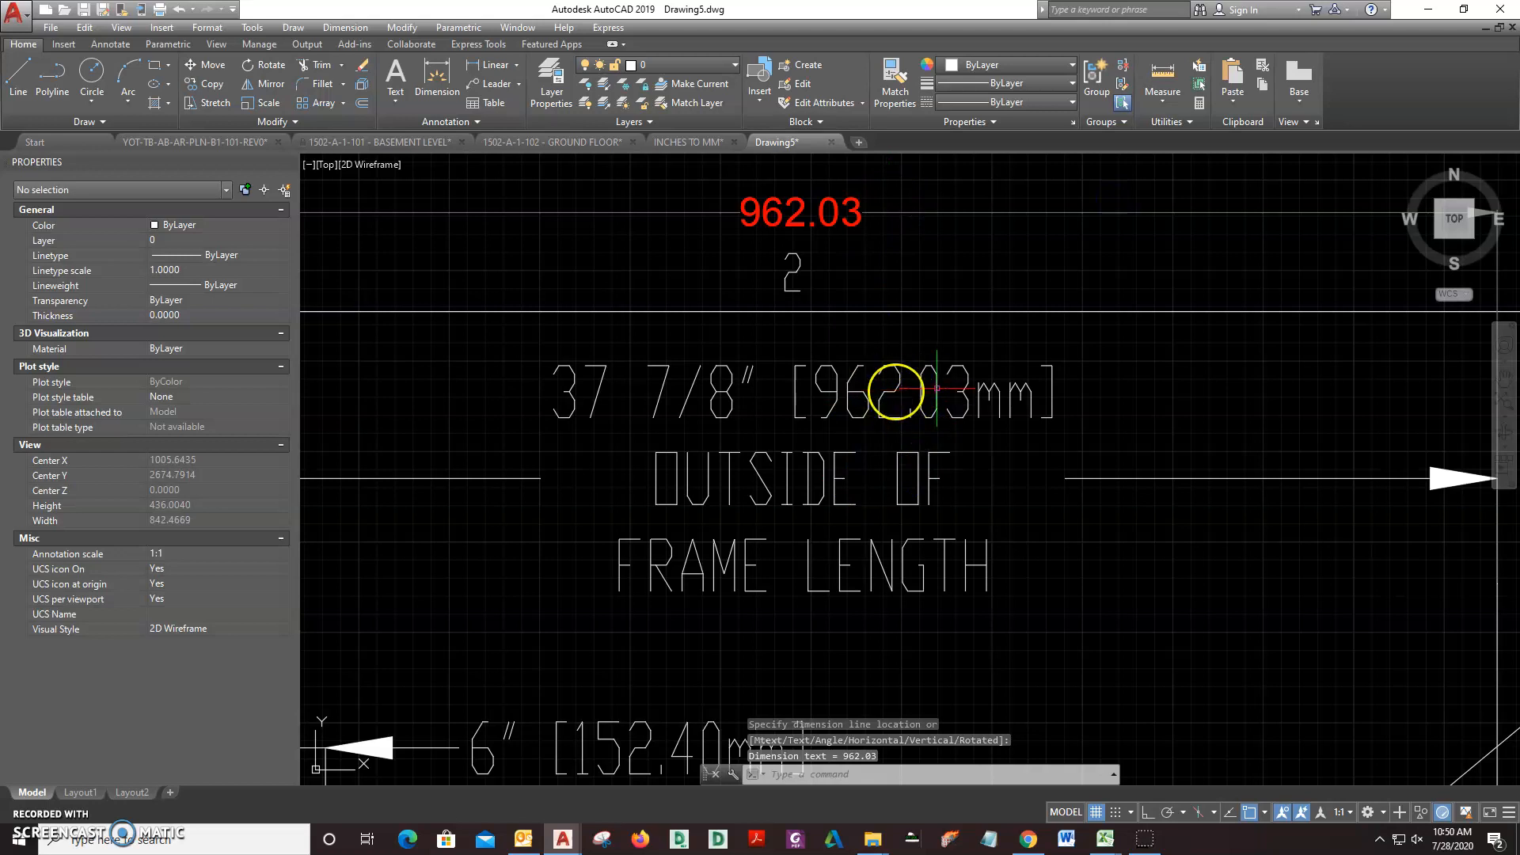
scroll(792, 237, "down", 4)
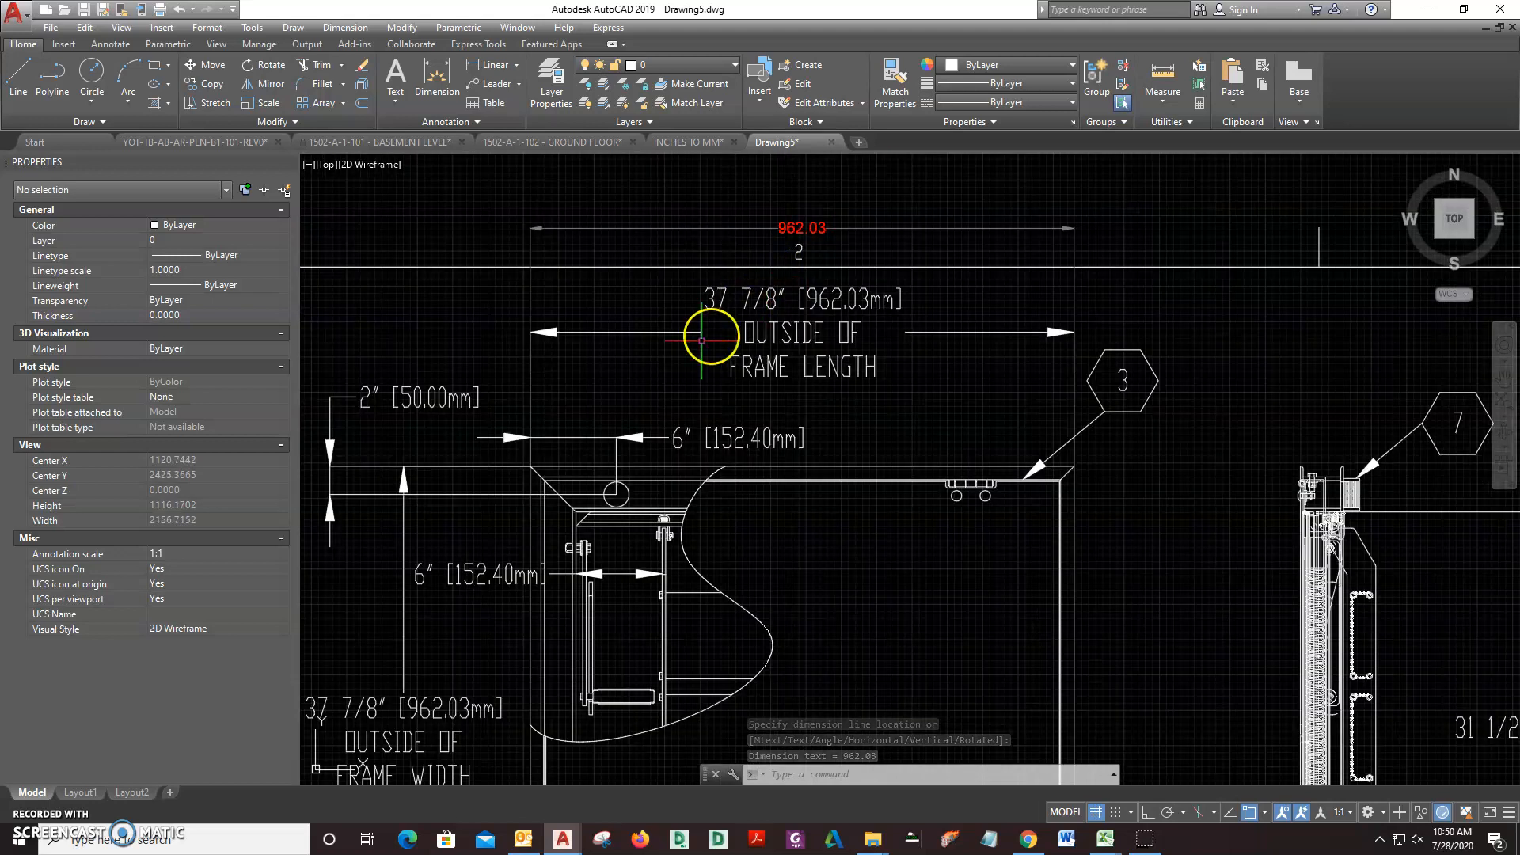
scroll(633, 341, "down", 1)
scroll(545, 507, "down", 2)
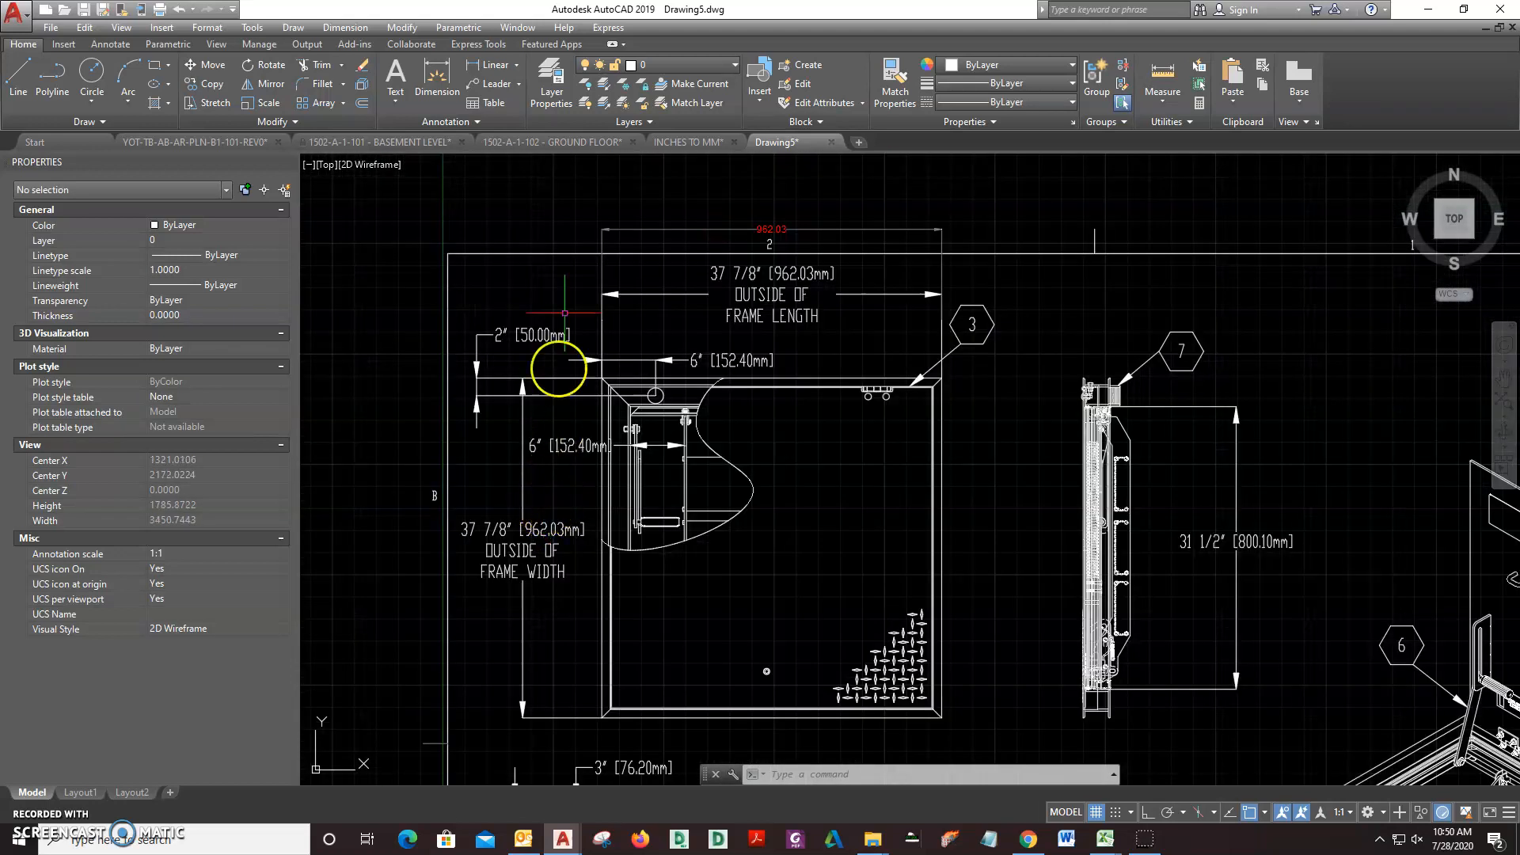
Add a vertical linear dimension beside the existing 2" [50.00mm] offset dimension, between its two extension lines
left_click(497, 70)
scroll(533, 432, "up", 2)
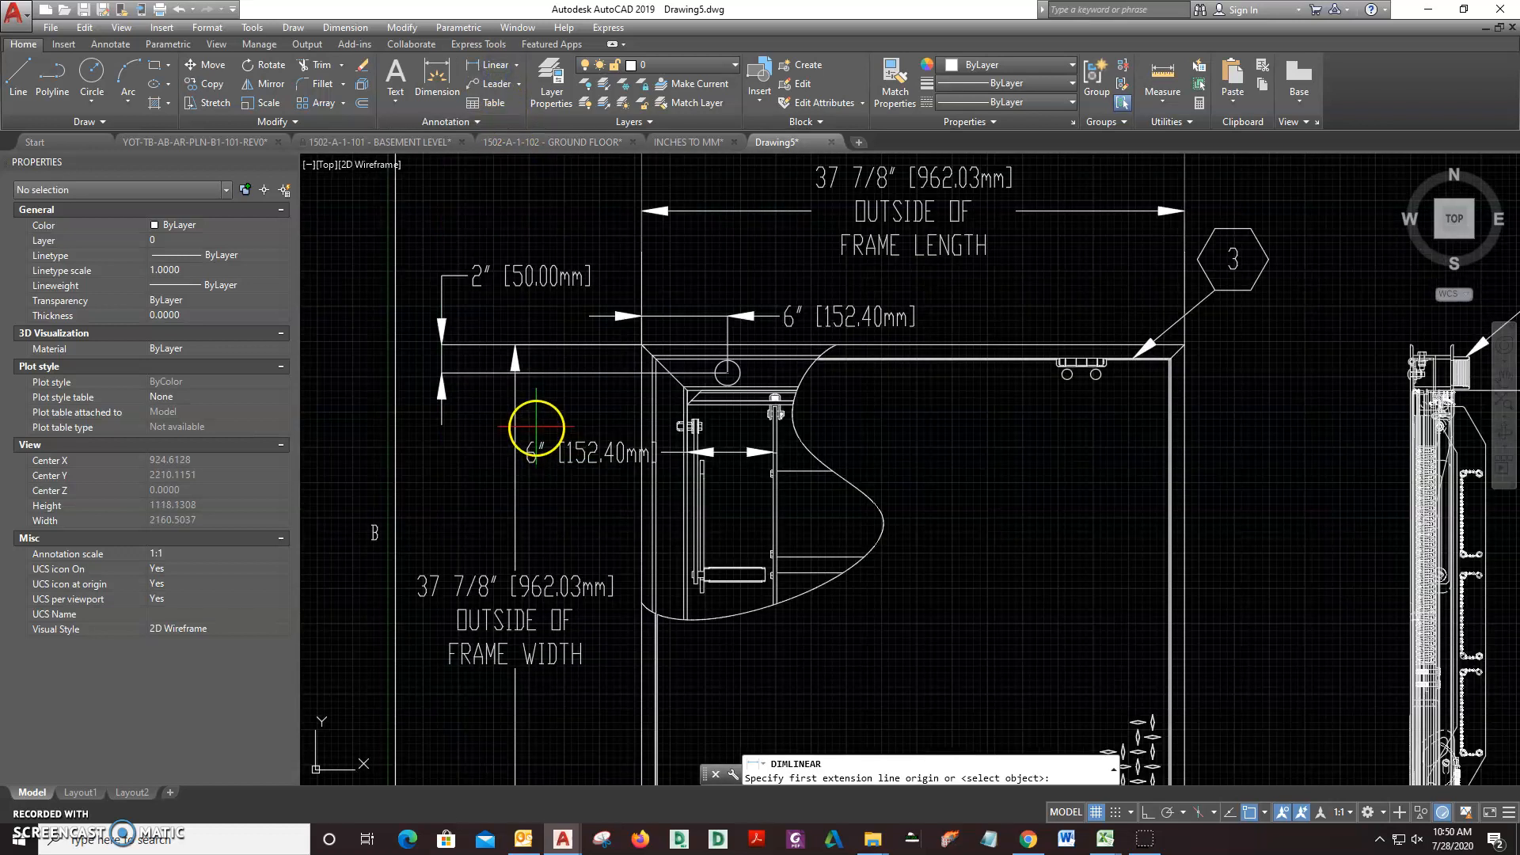
left_click(483, 373)
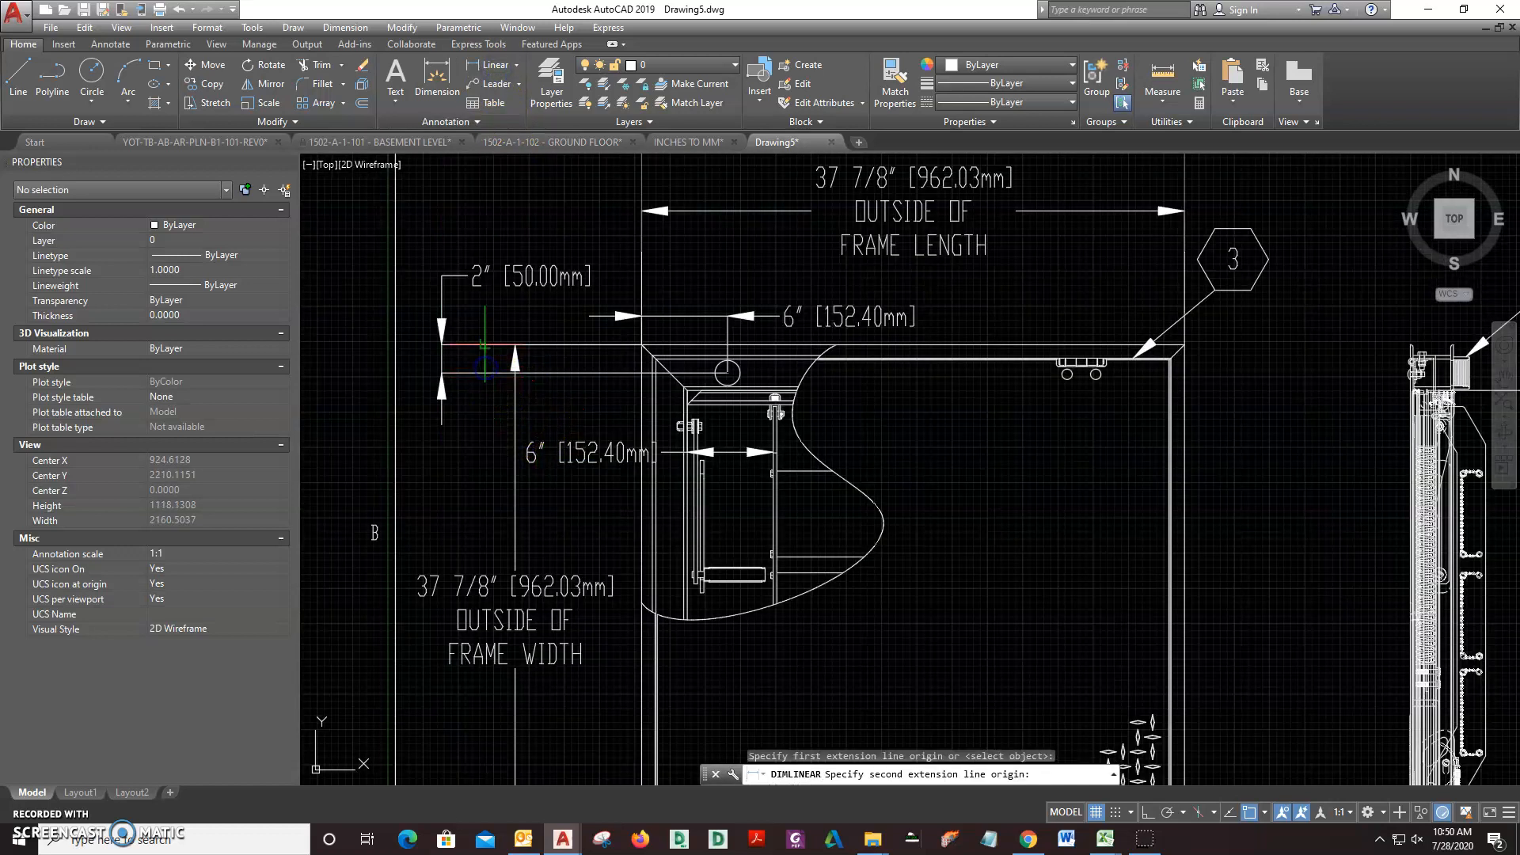
left_click(455, 345)
left_click(332, 339)
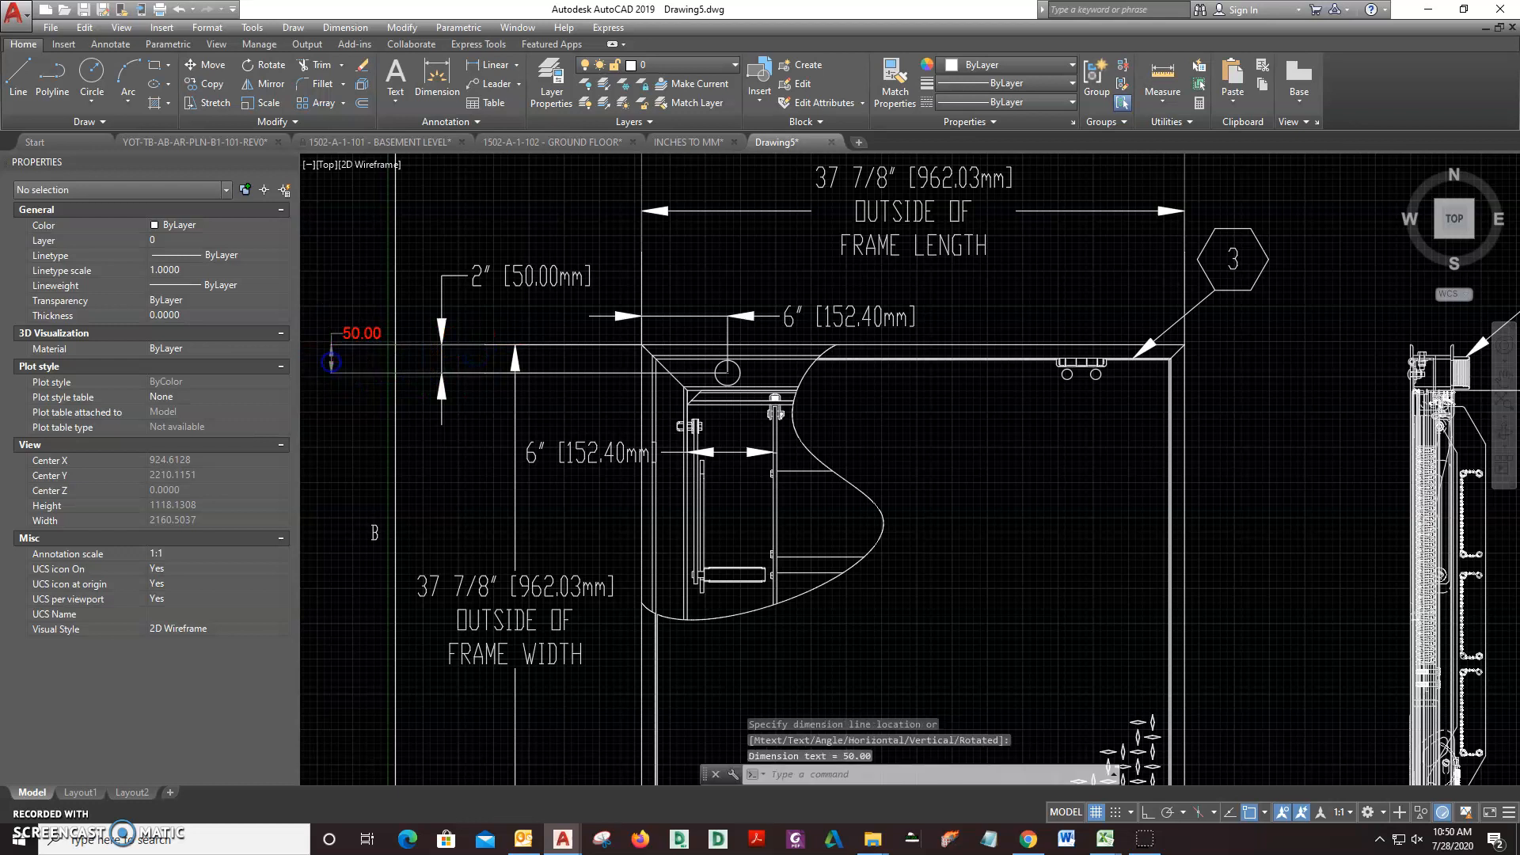
scroll(326, 339, "up", 3)
scroll(357, 339, "down", 5)
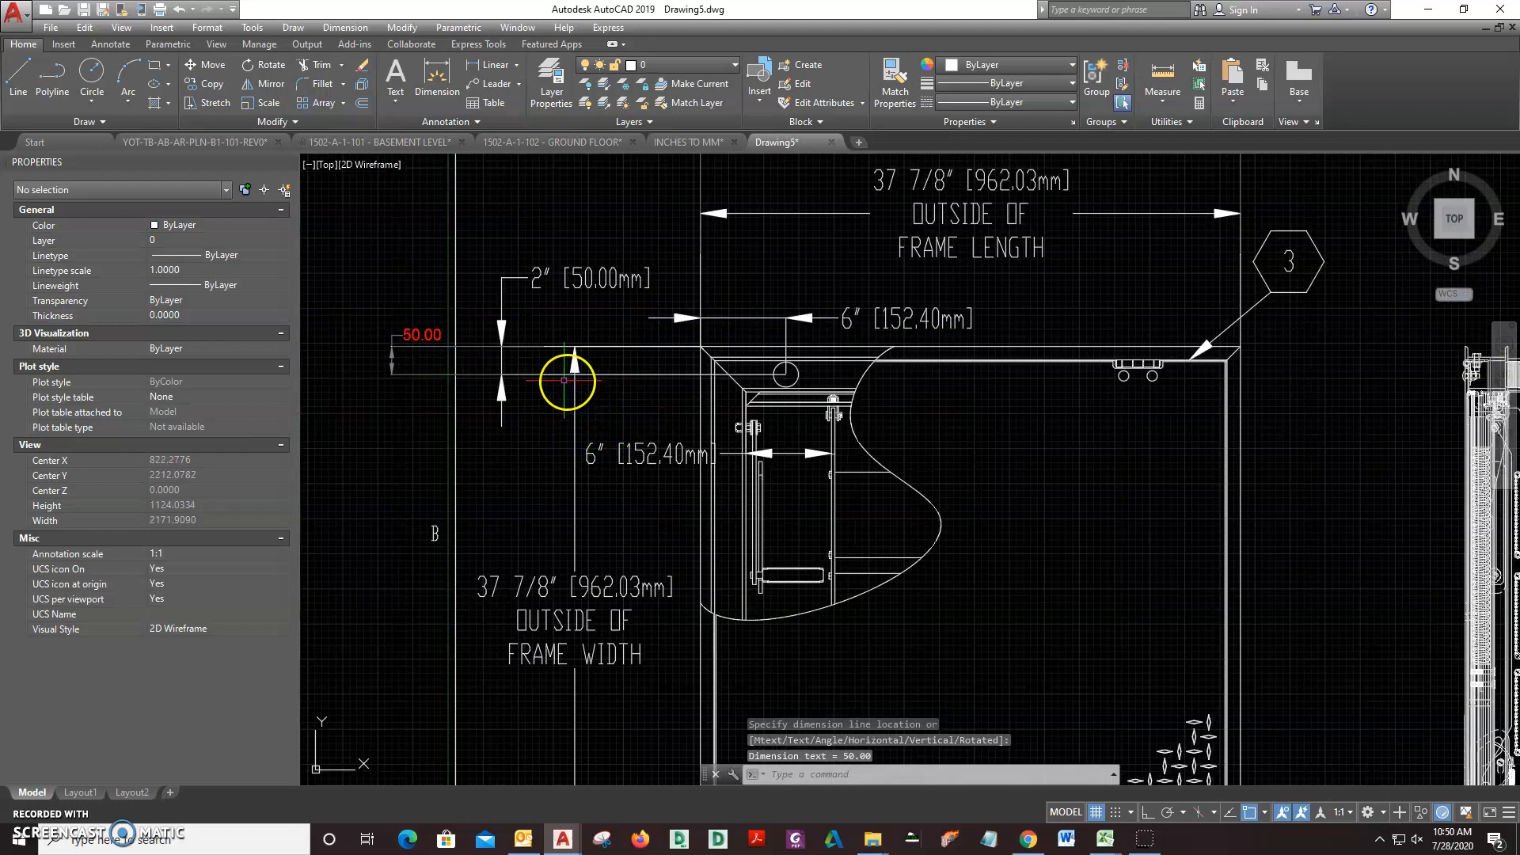
Add a vertical linear dimension for the outside frame width, placed outside the existing frame width dimension
key("Return")
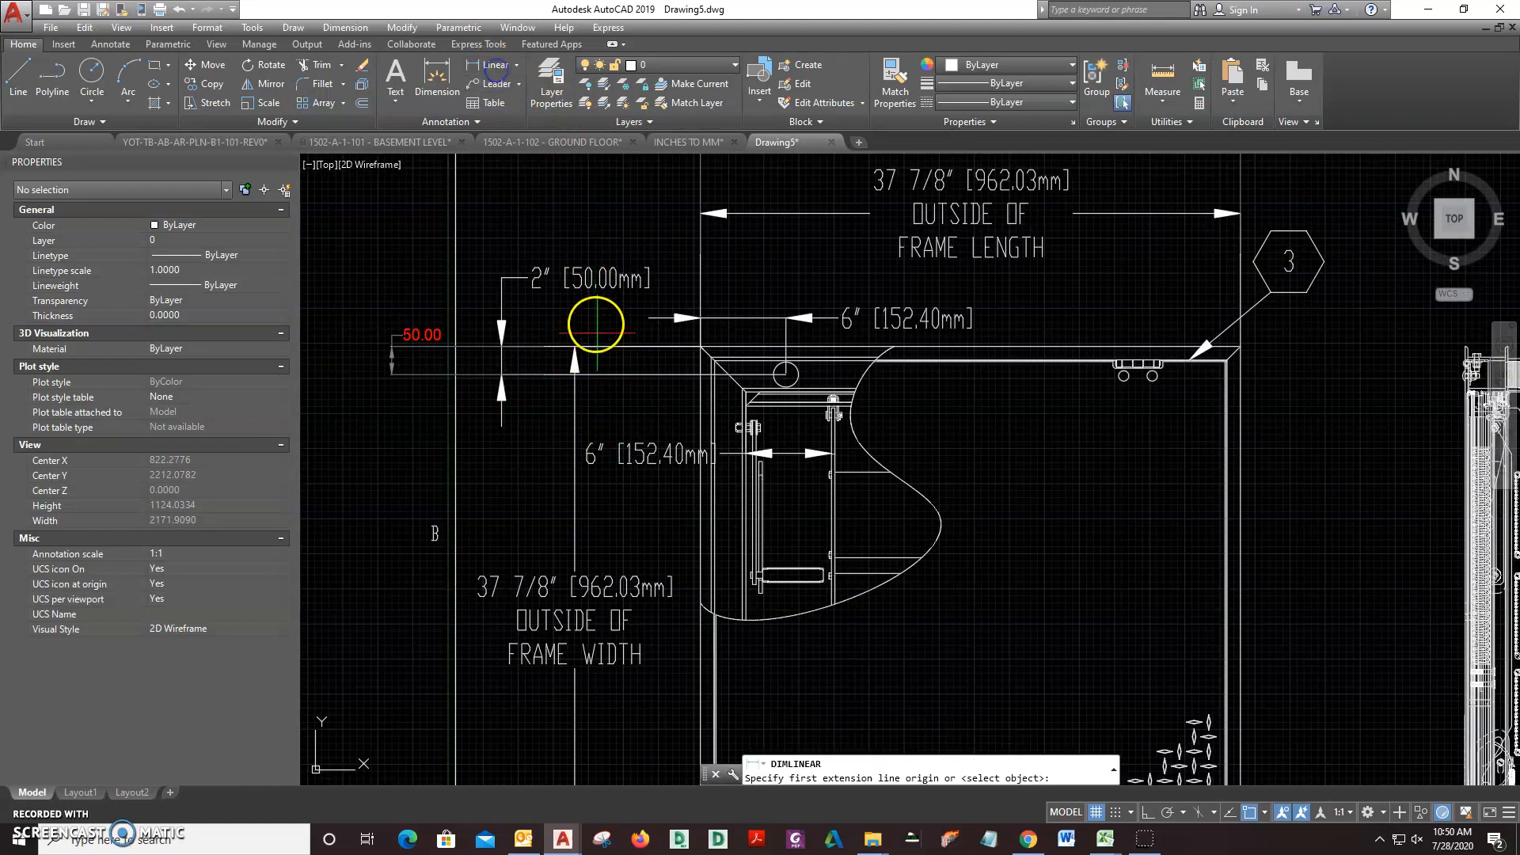
left_click(597, 346)
middle_click_drag(629, 584, 617, 291)
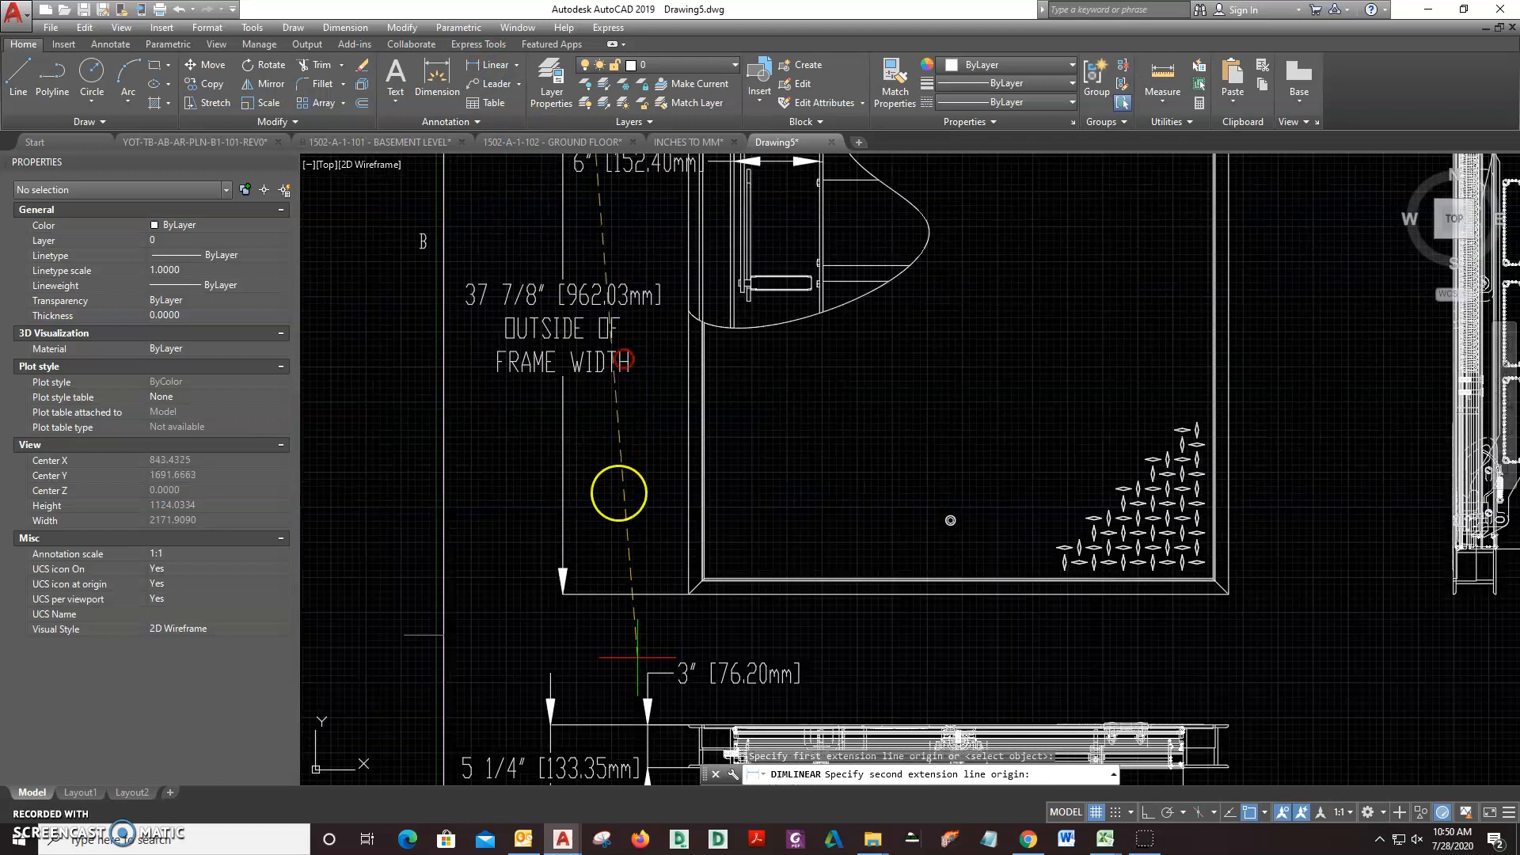
left_click(597, 586)
left_click(396, 451)
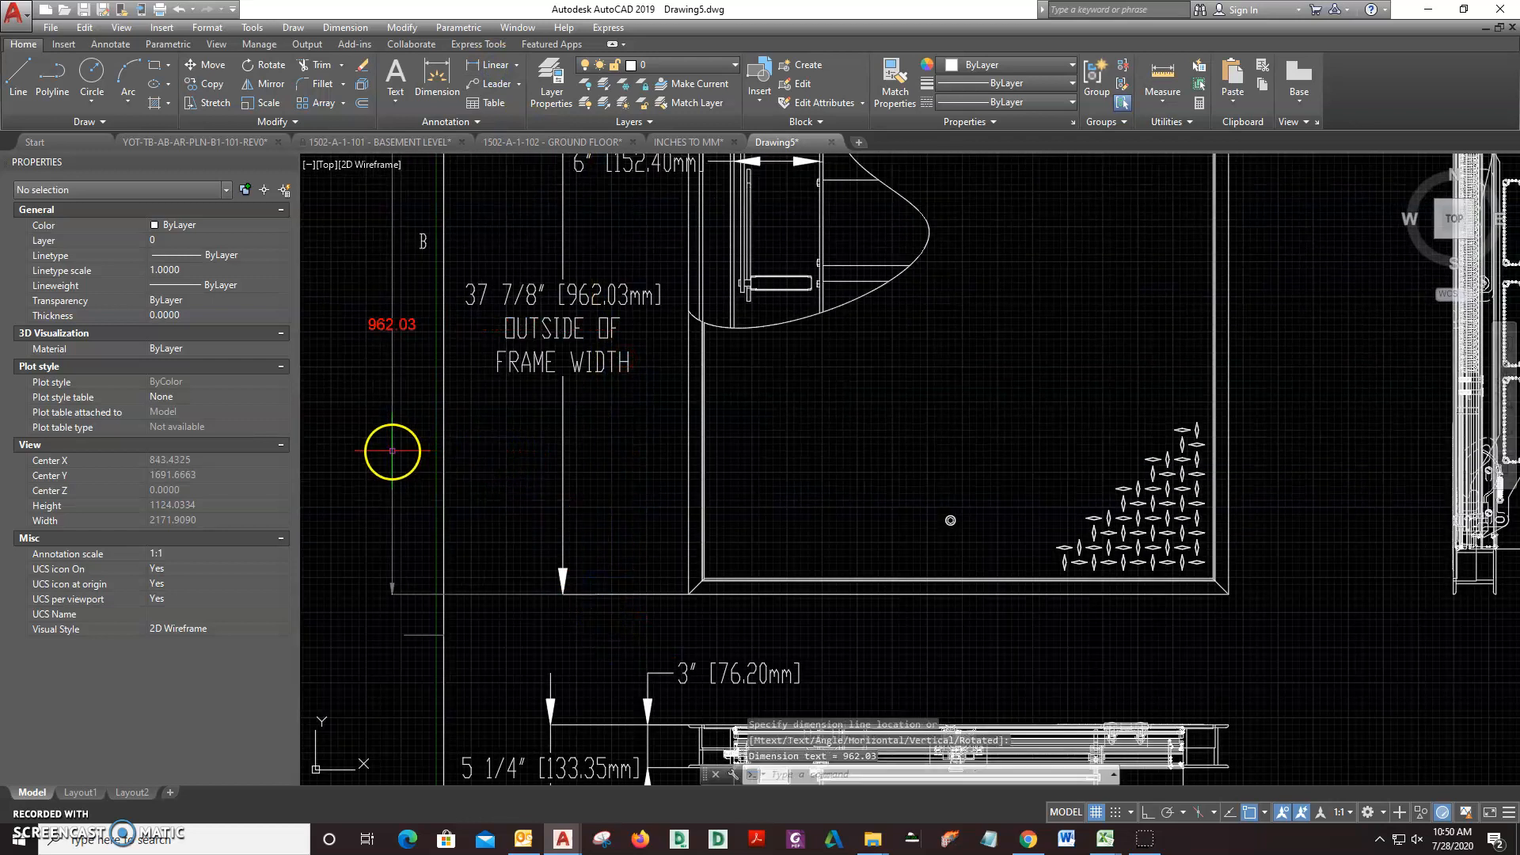
scroll(367, 316, "up", 4)
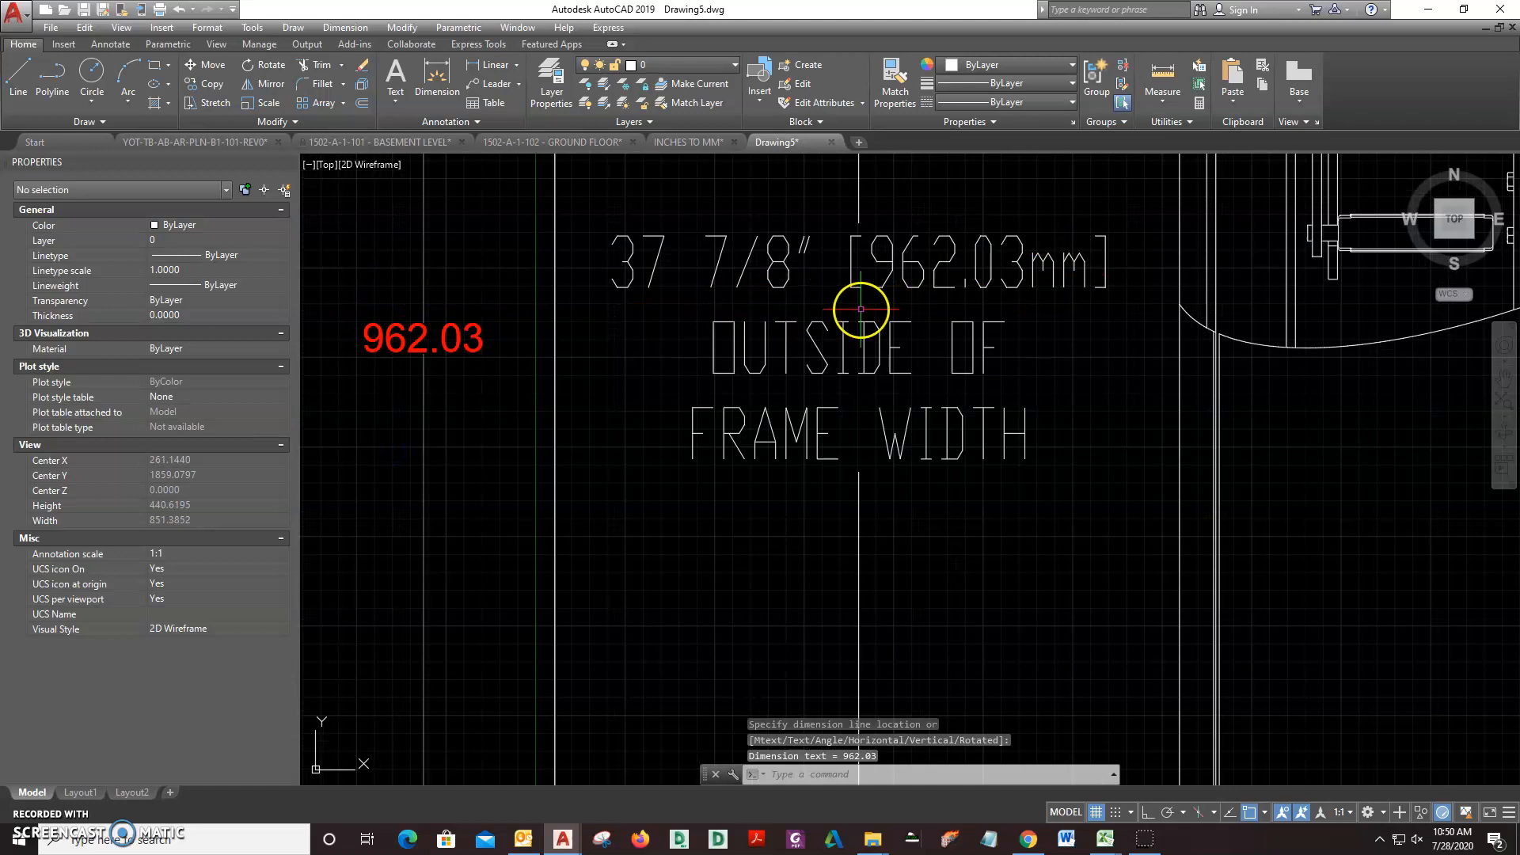
In the INCHES TO MM drawing, copy the "1 Inch = 25.4mm" text to below the scaling note
left_click(702, 142)
scroll(870, 492, "down", 5)
scroll(591, 441, "up", 3)
middle_click_drag(621, 417, 961, 463)
type("co")
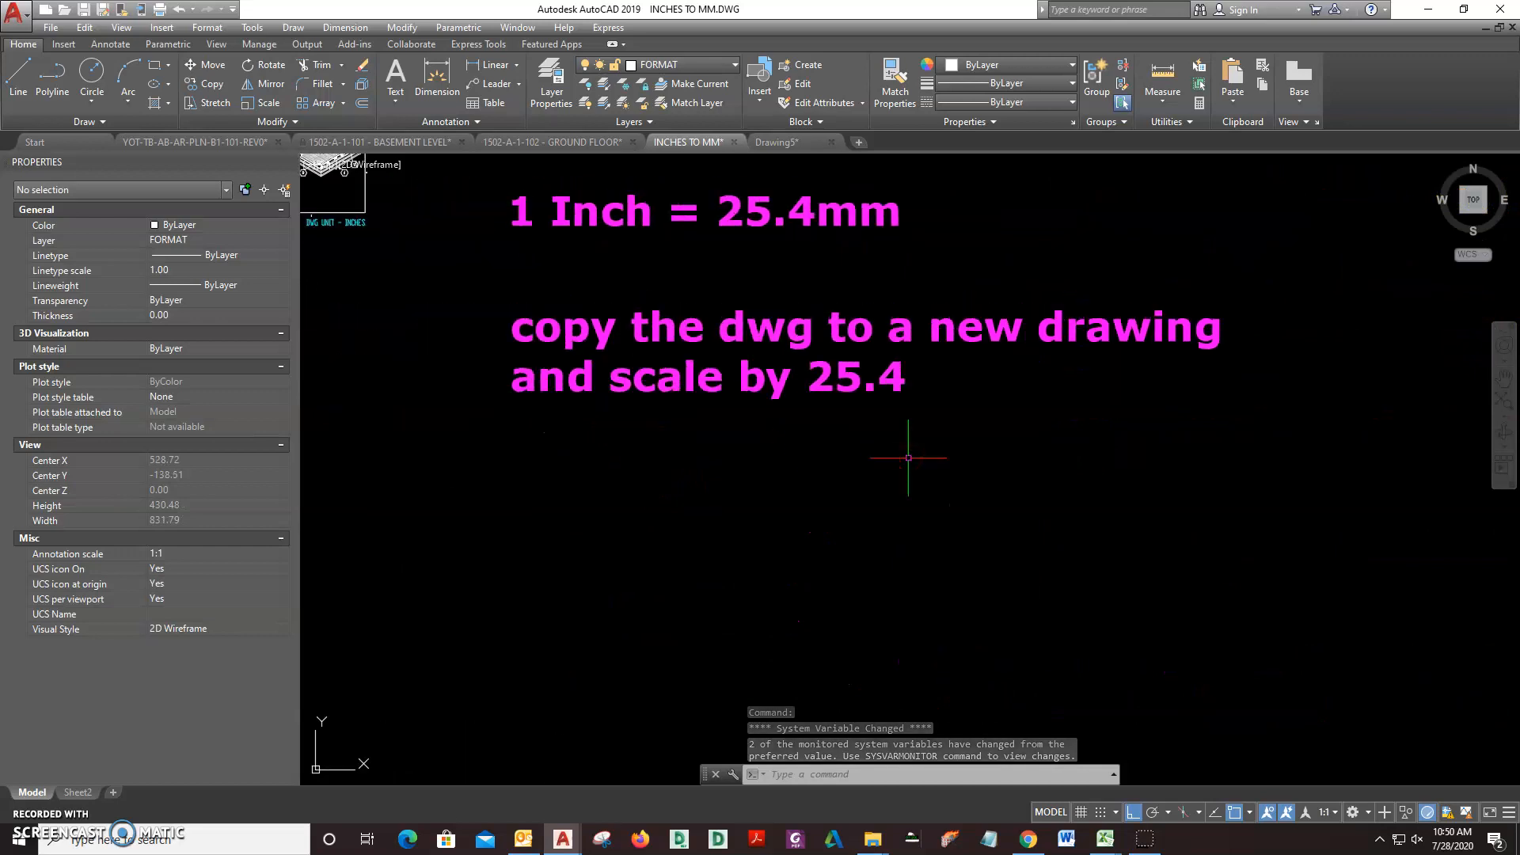
key("Return")
left_click(910, 275)
left_click(777, 183)
key("Return")
left_click(824, 275)
left_click(868, 613)
key("Return")
scroll(814, 582, "up", 1)
Replace the copied text below the scaling note with "Thanks for watching."
type("ed")
key("Return")
scroll(865, 559, "down", 1)
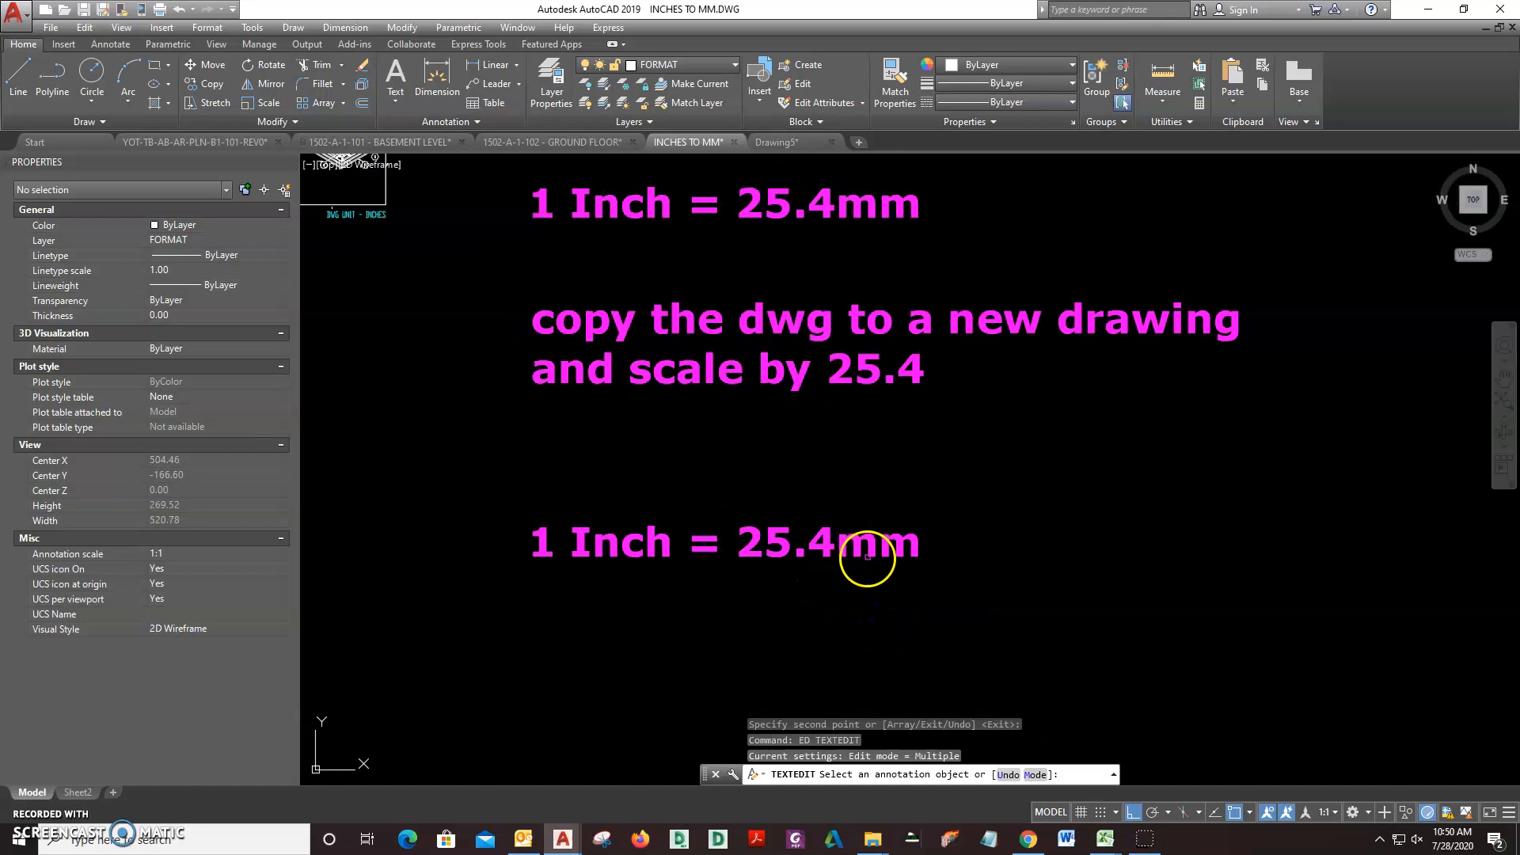
left_click(879, 543)
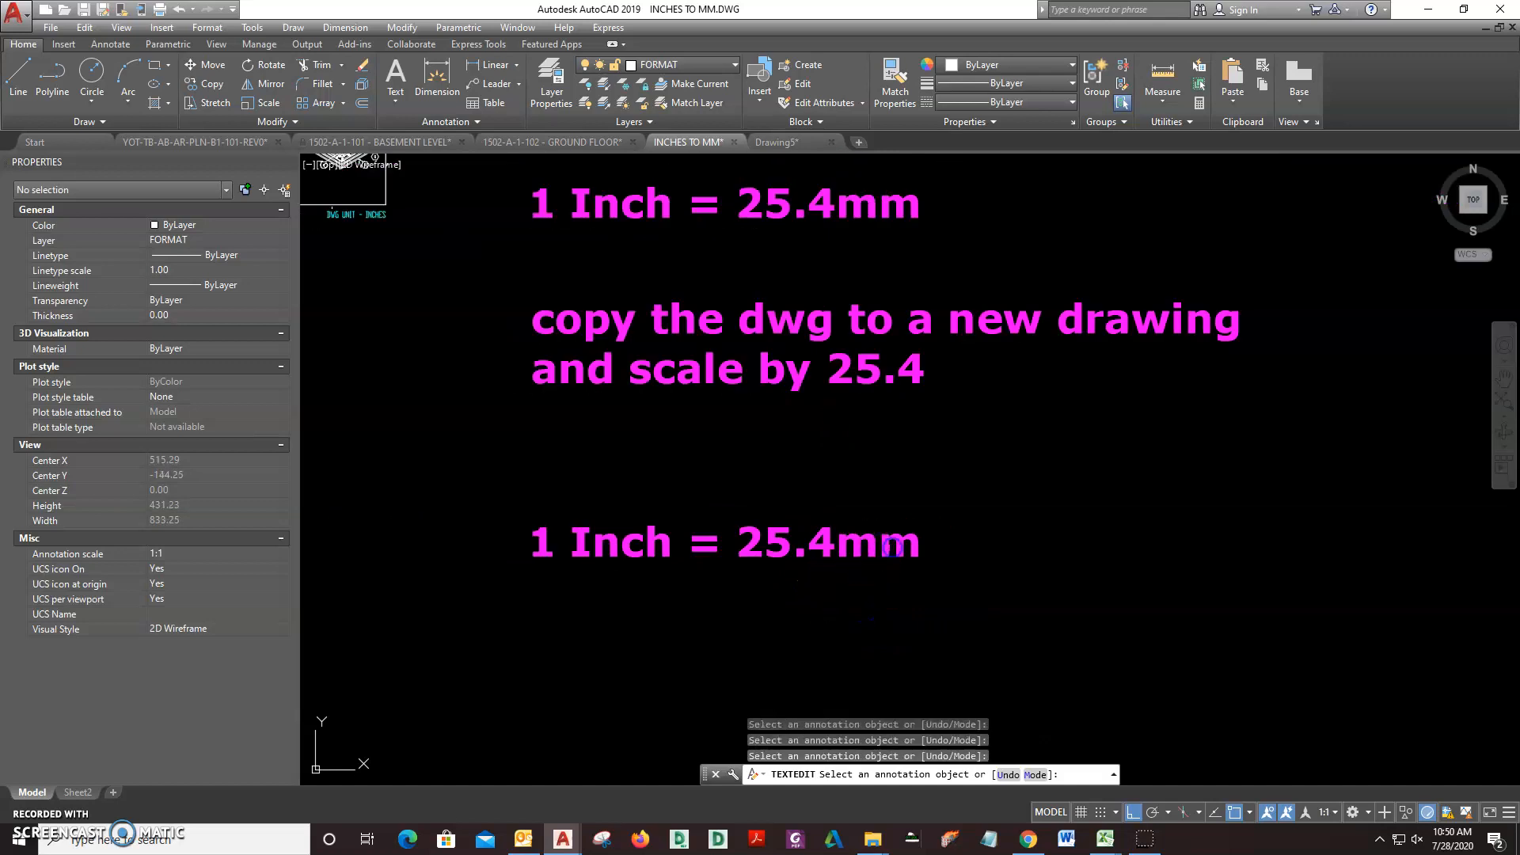
left_click(903, 555)
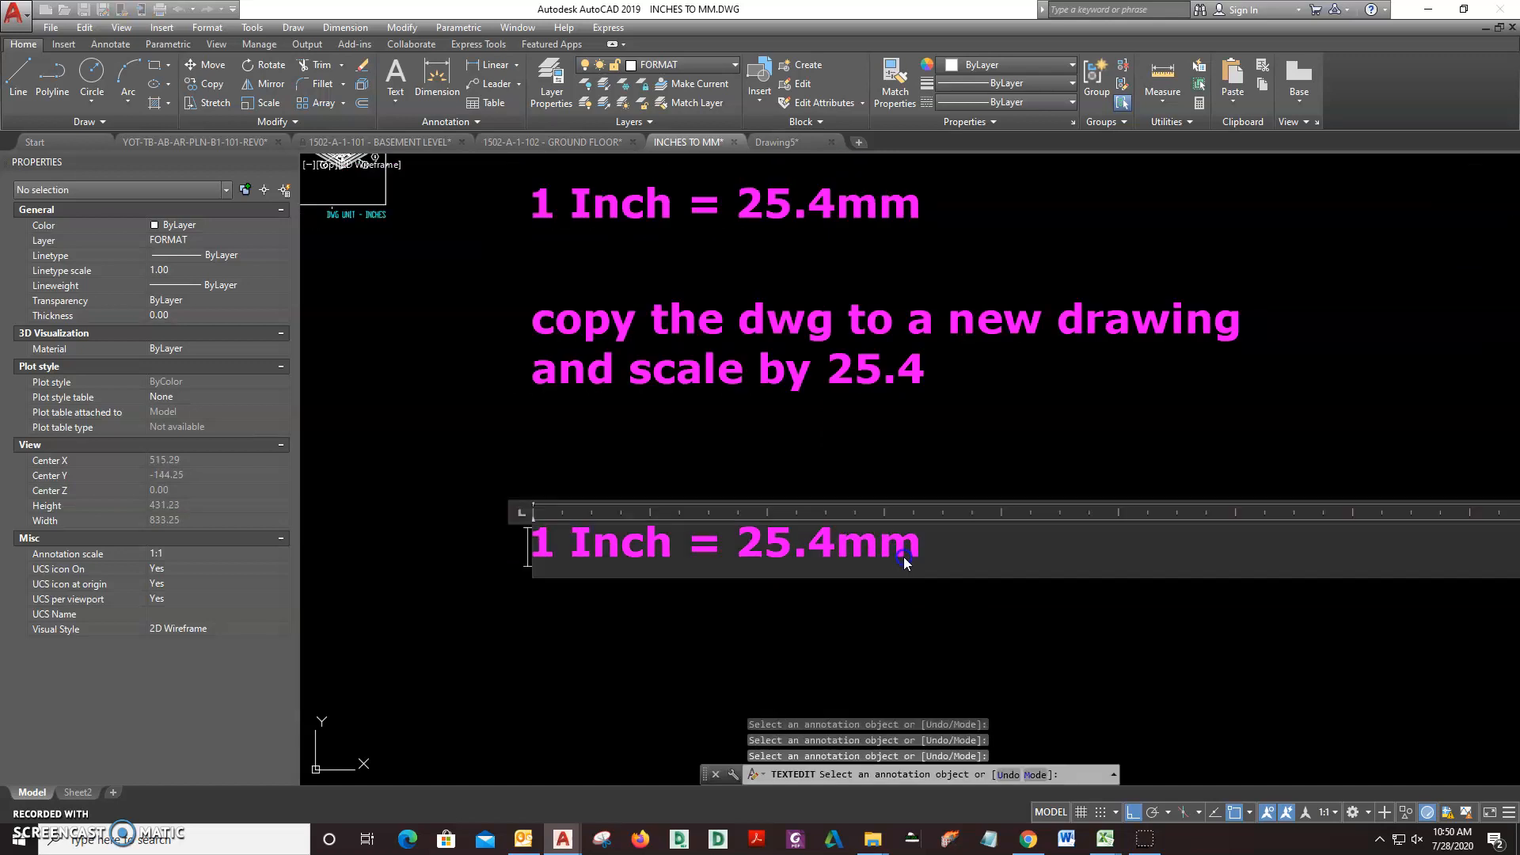
left_click_drag(949, 554, 529, 552)
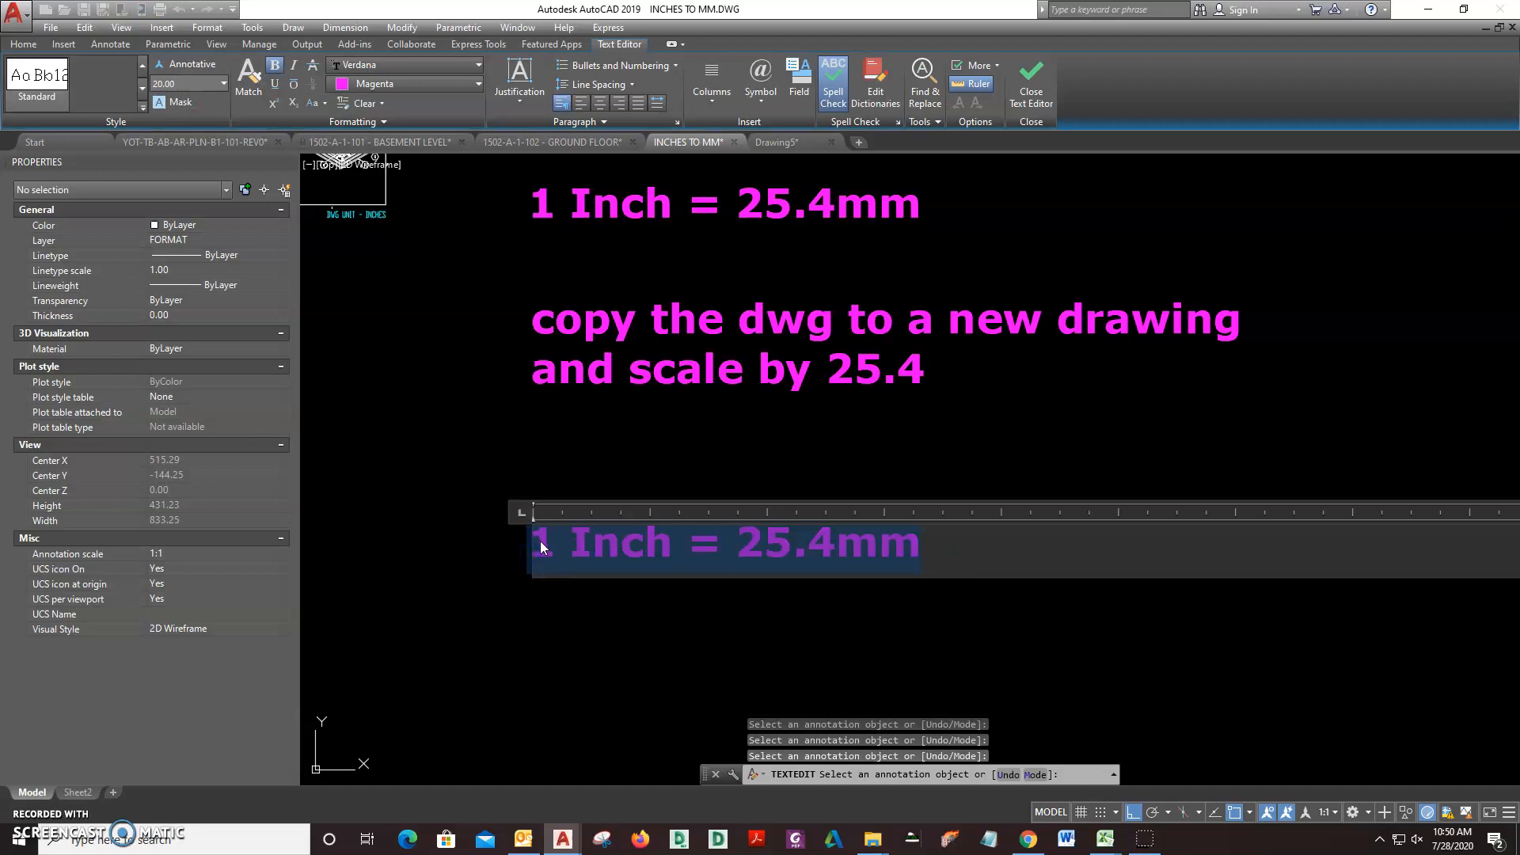
type("Thank")
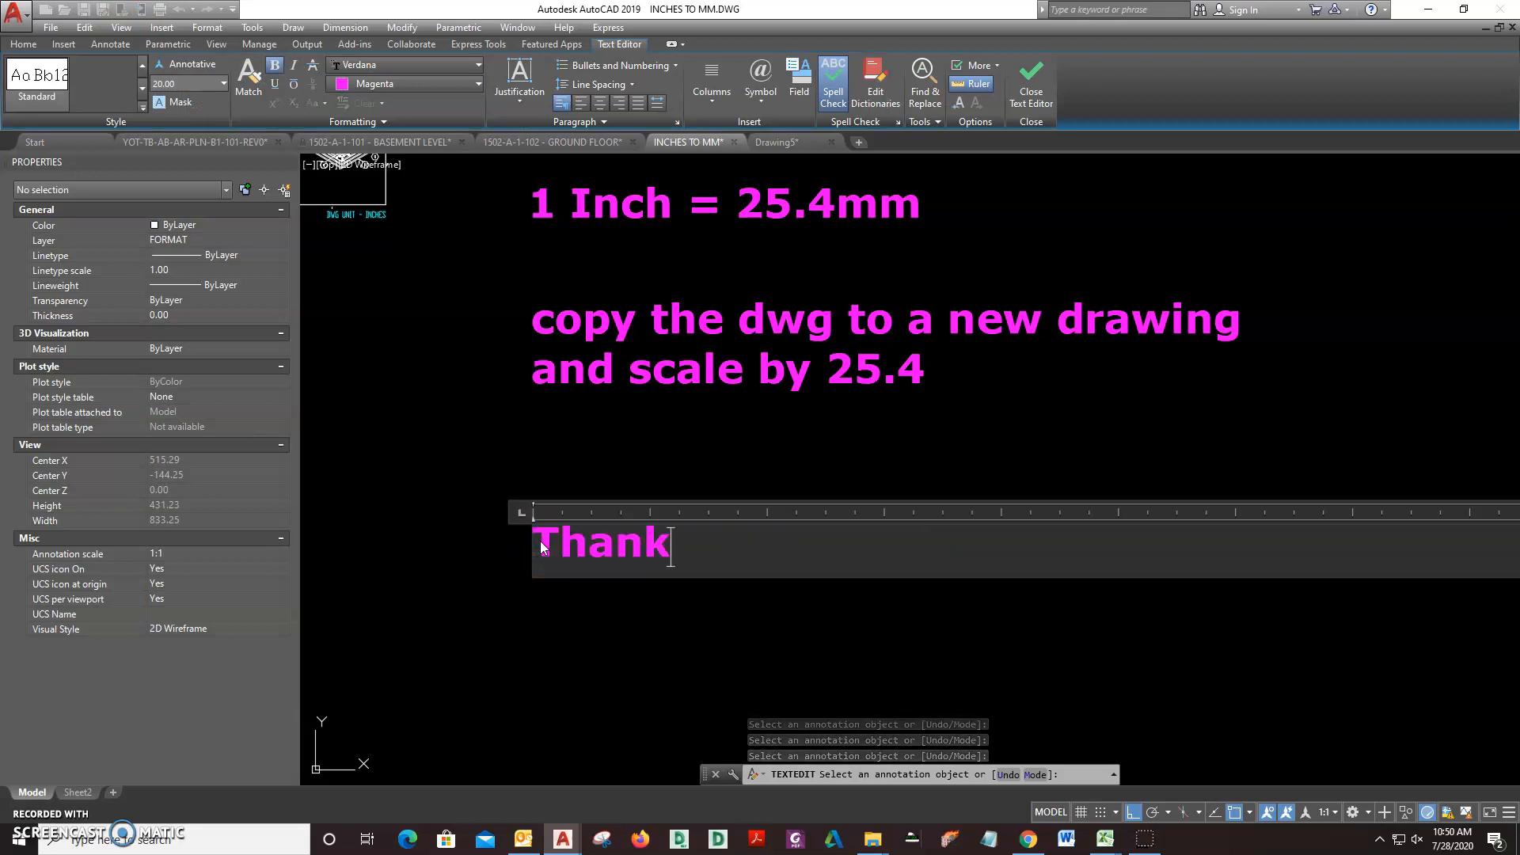
type("s for watching.")
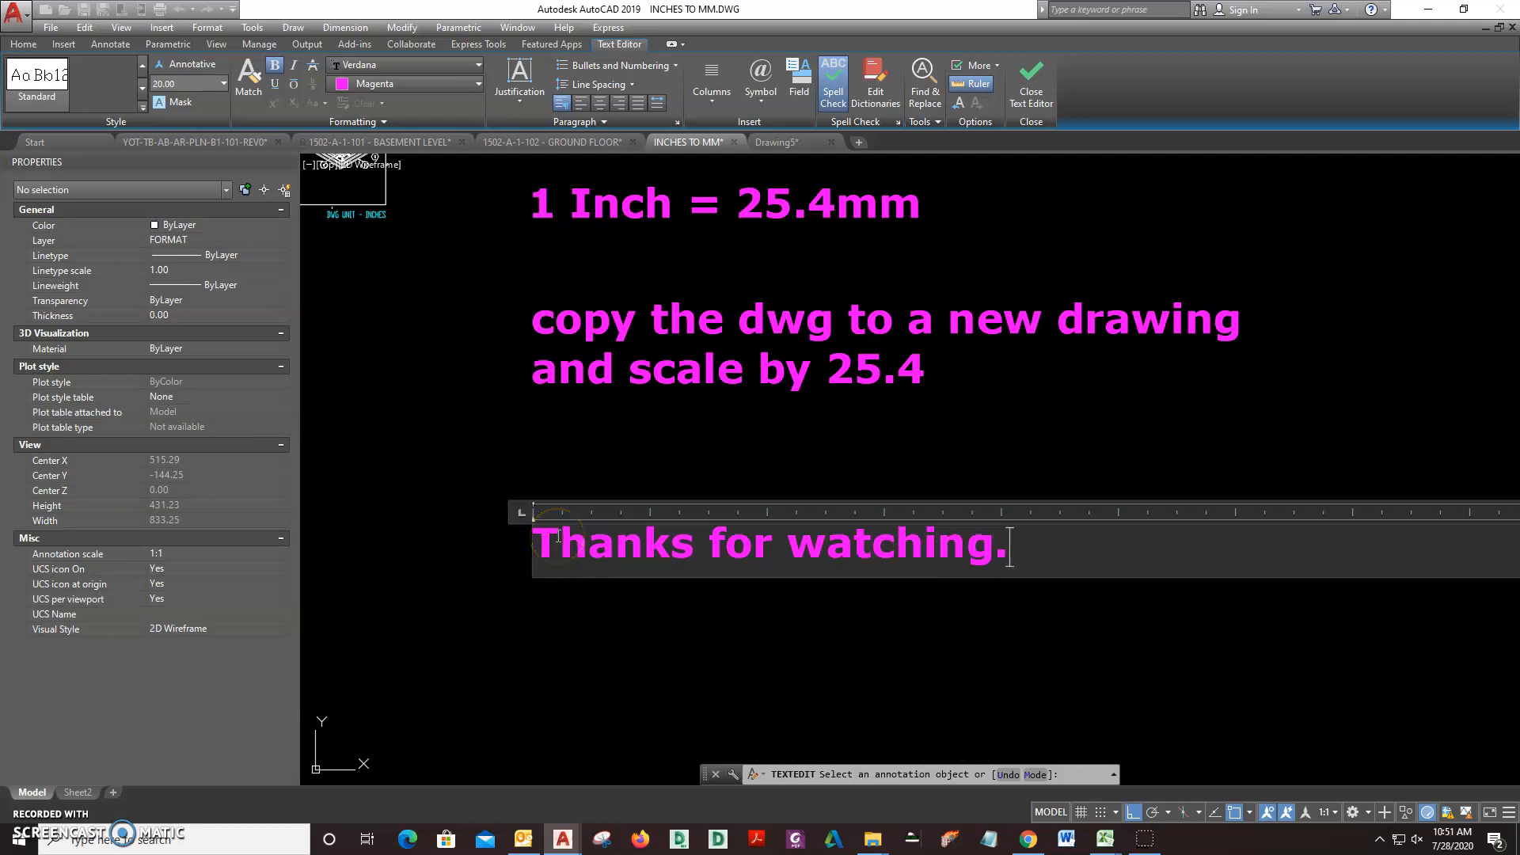
left_click(582, 642)
scroll(587, 582, "up", 2)
key("Return")
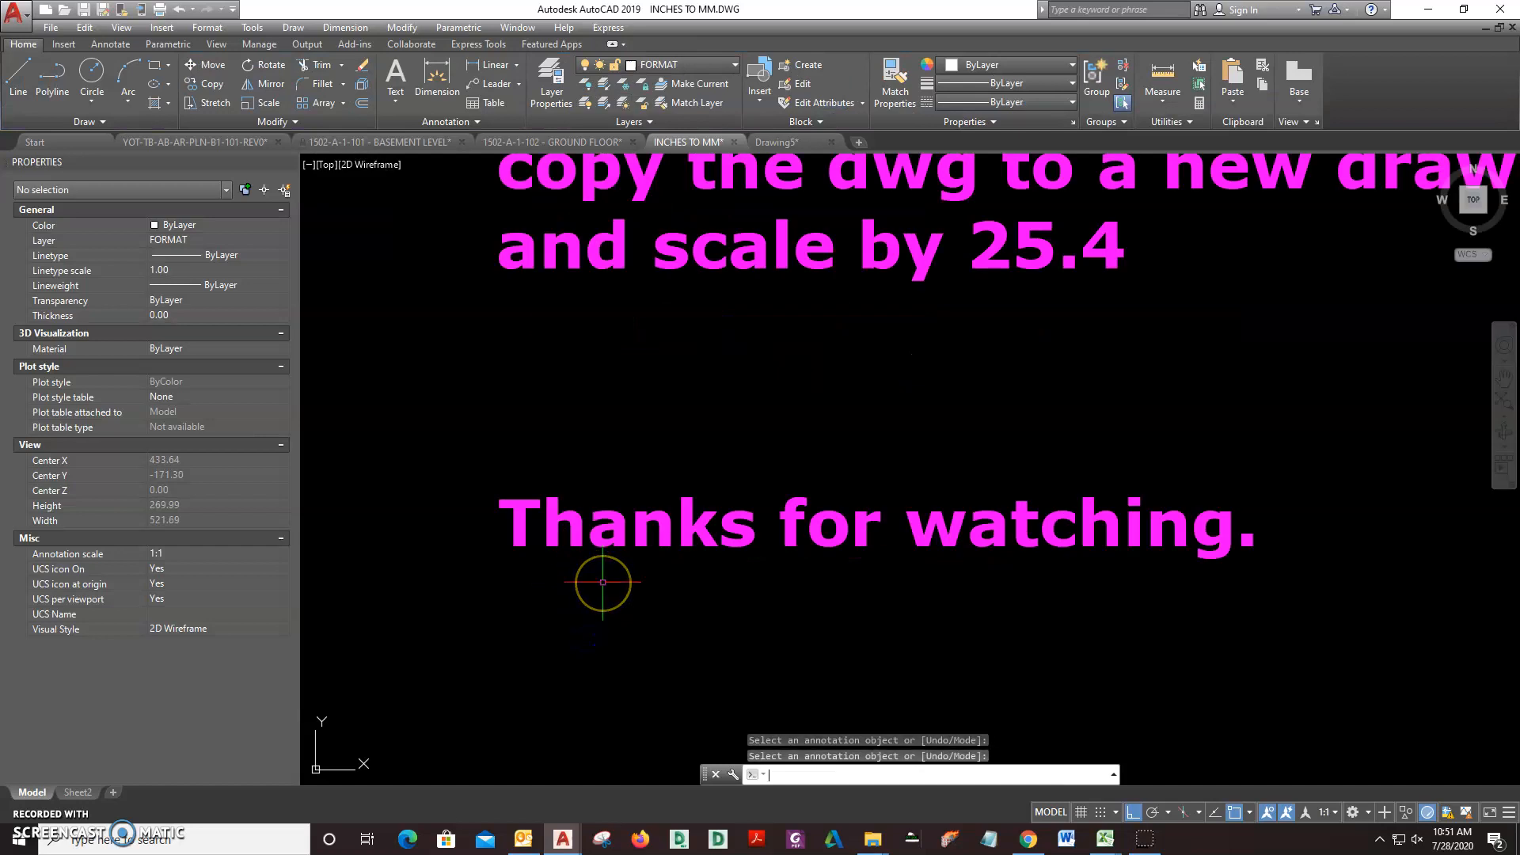